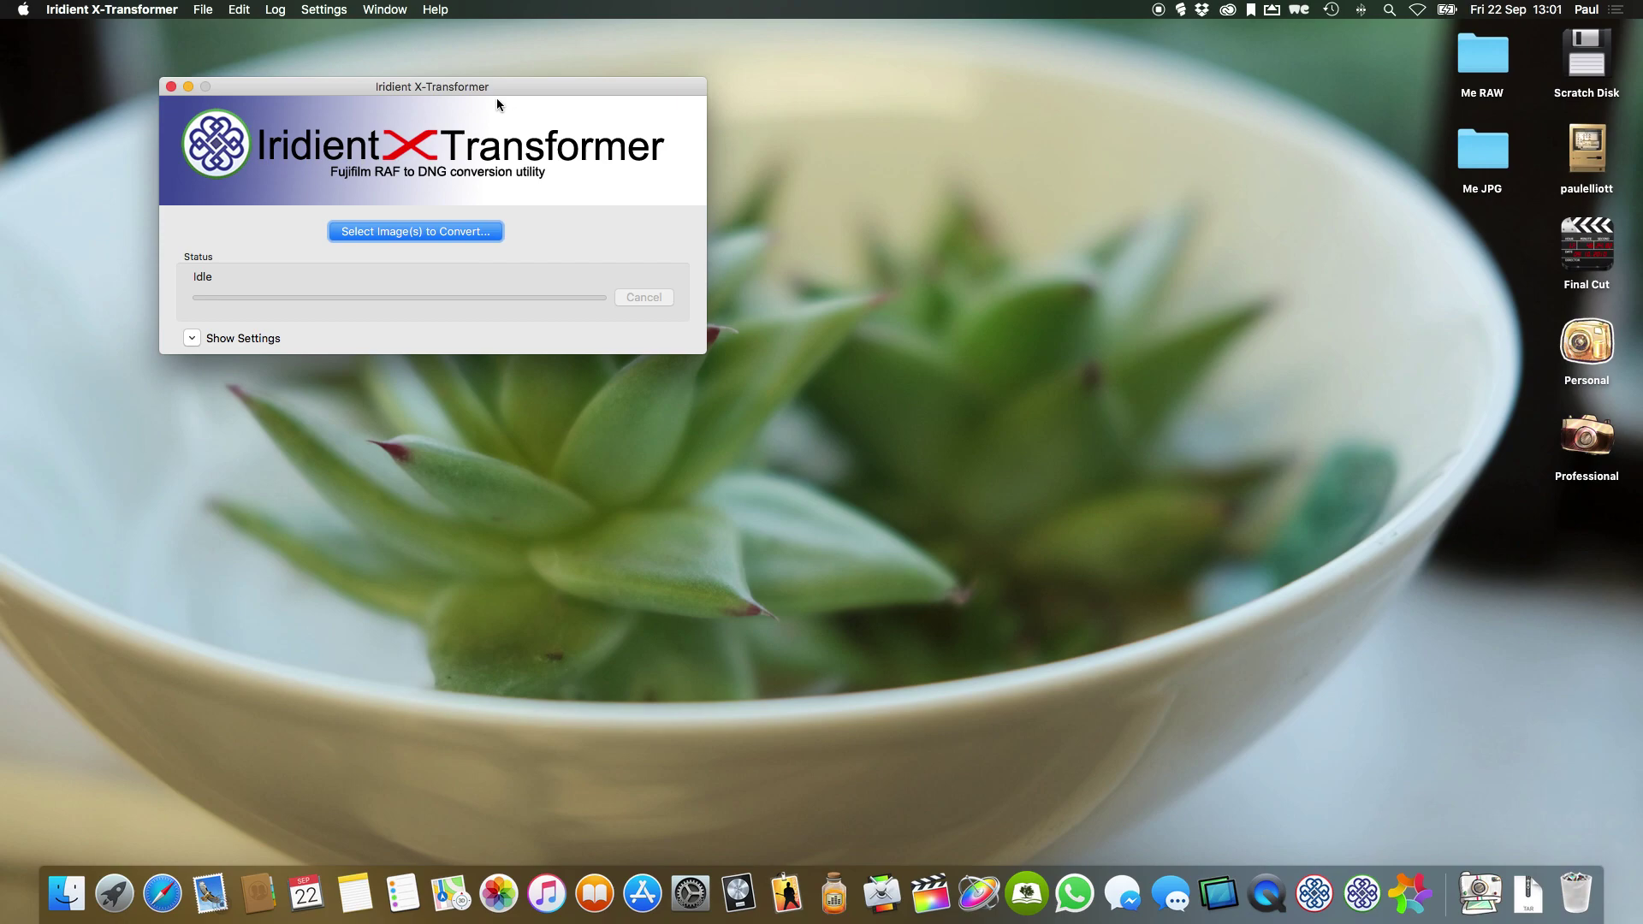
# - Expand the X-Transformer settings and keep RAW Process at More Detailed
pyautogui.moveTo(473, 79); pyautogui.dragTo(509, 85)
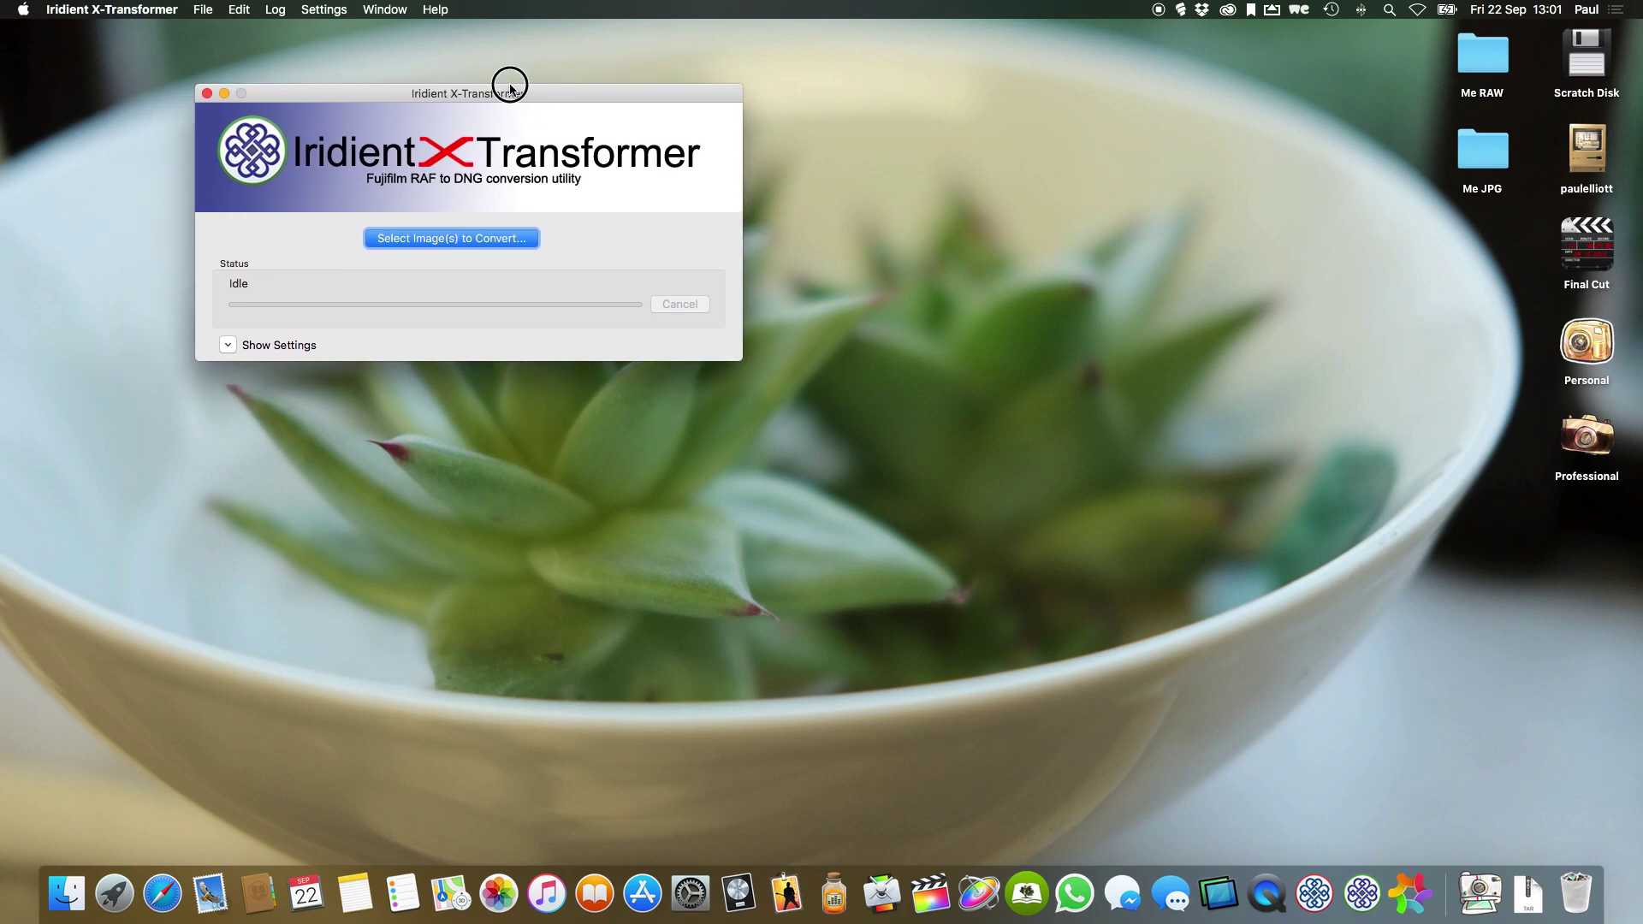
pyautogui.click(222, 344)
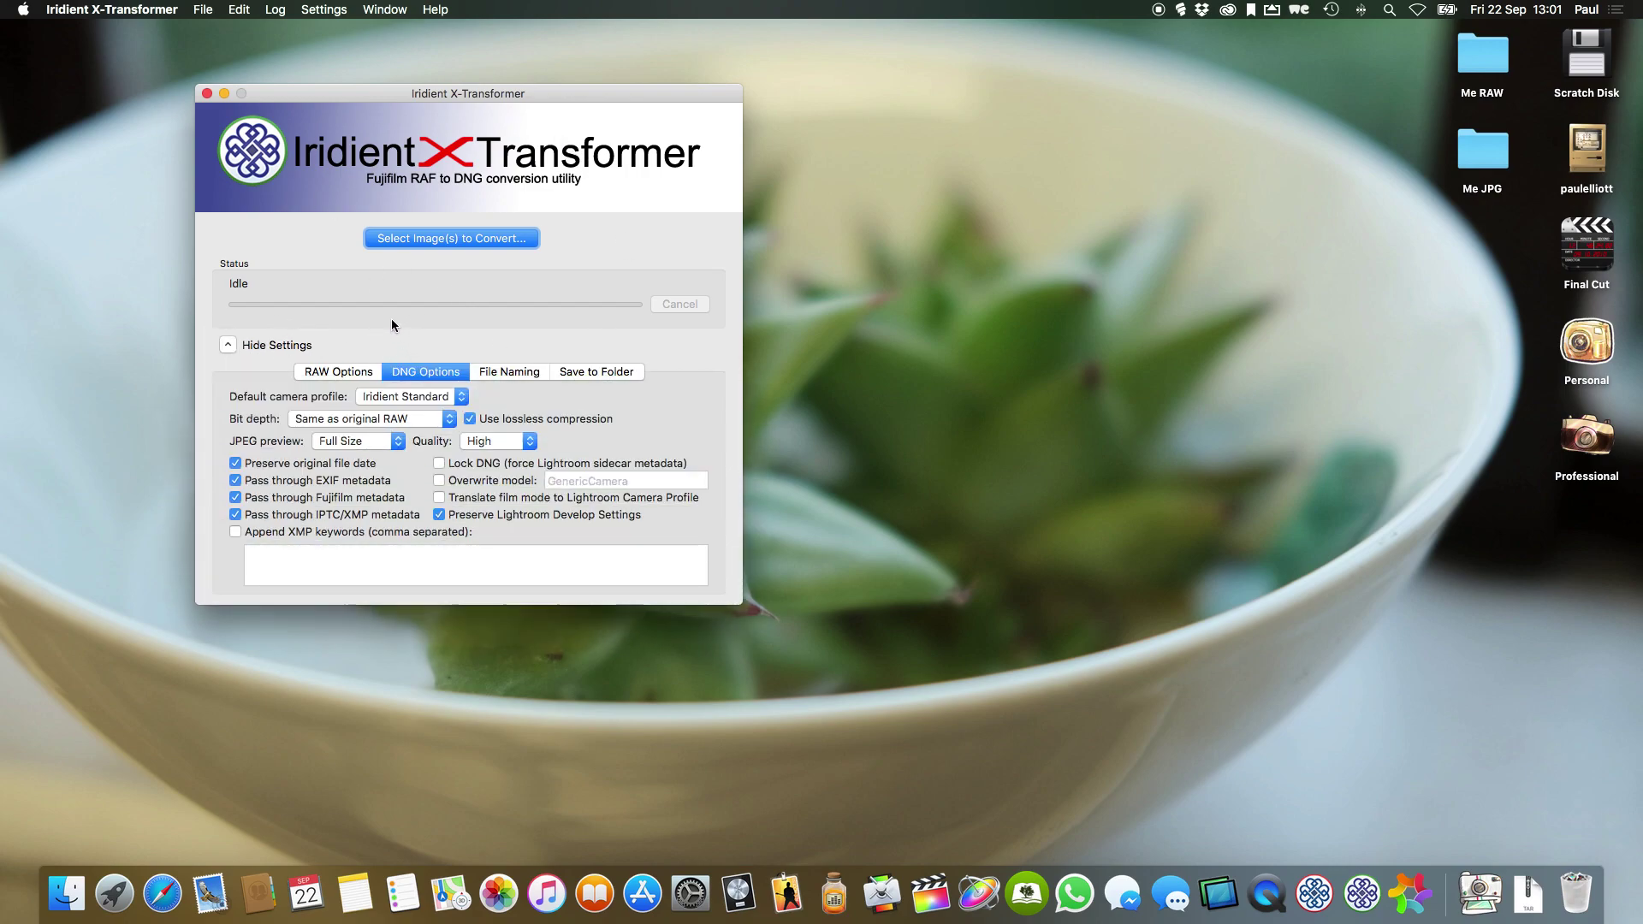
pyautogui.click(343, 371)
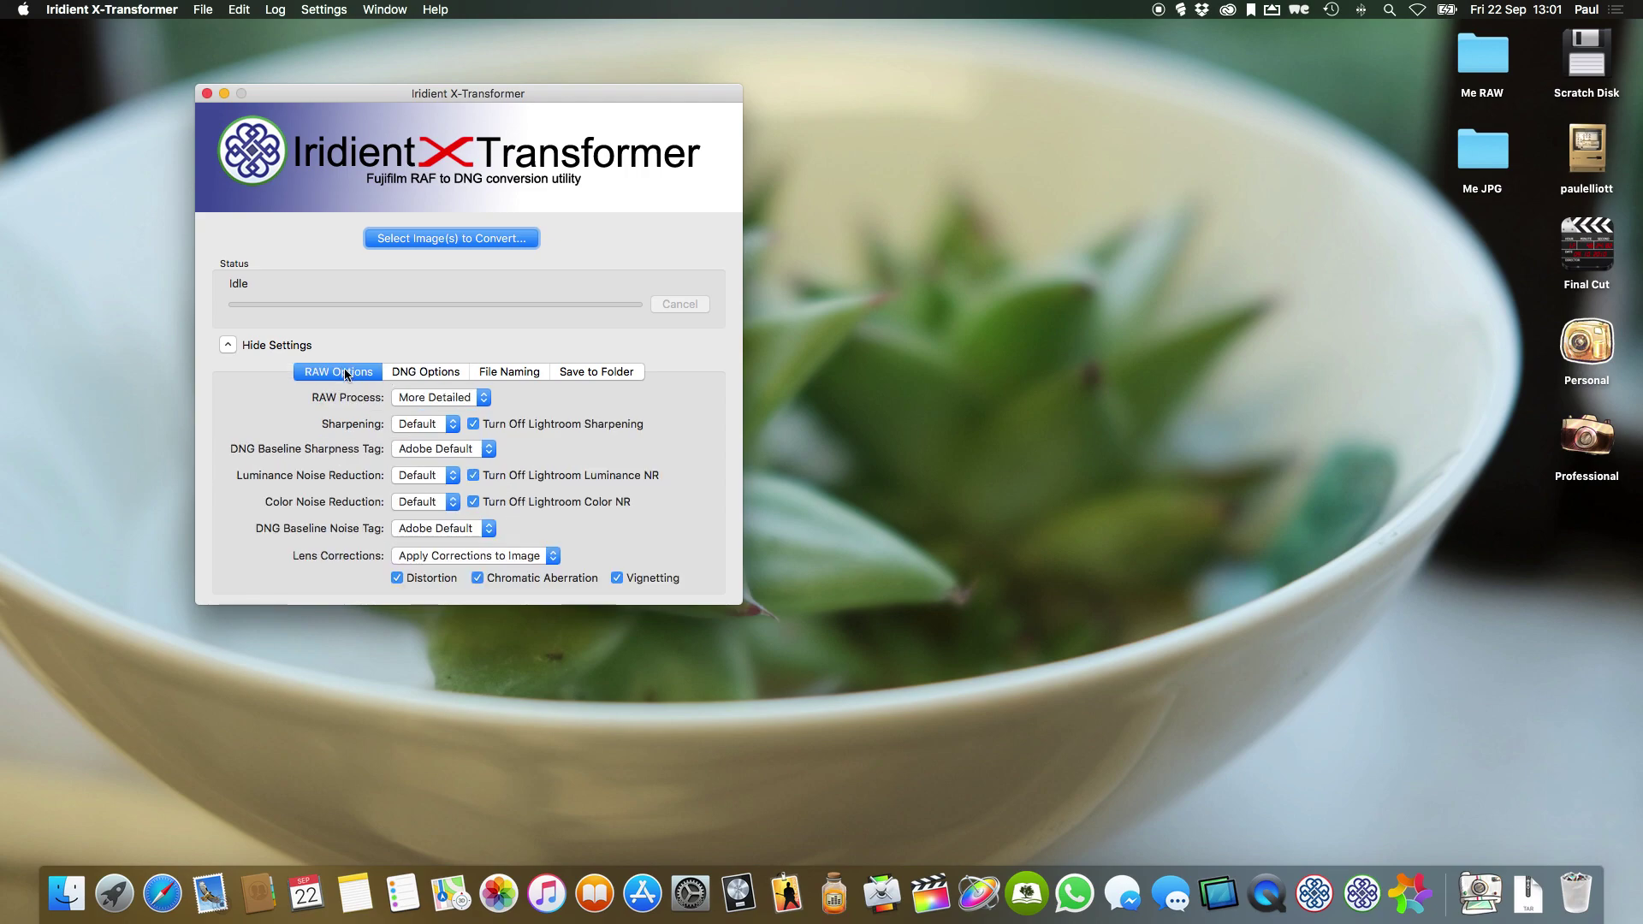
pyautogui.click(469, 398)
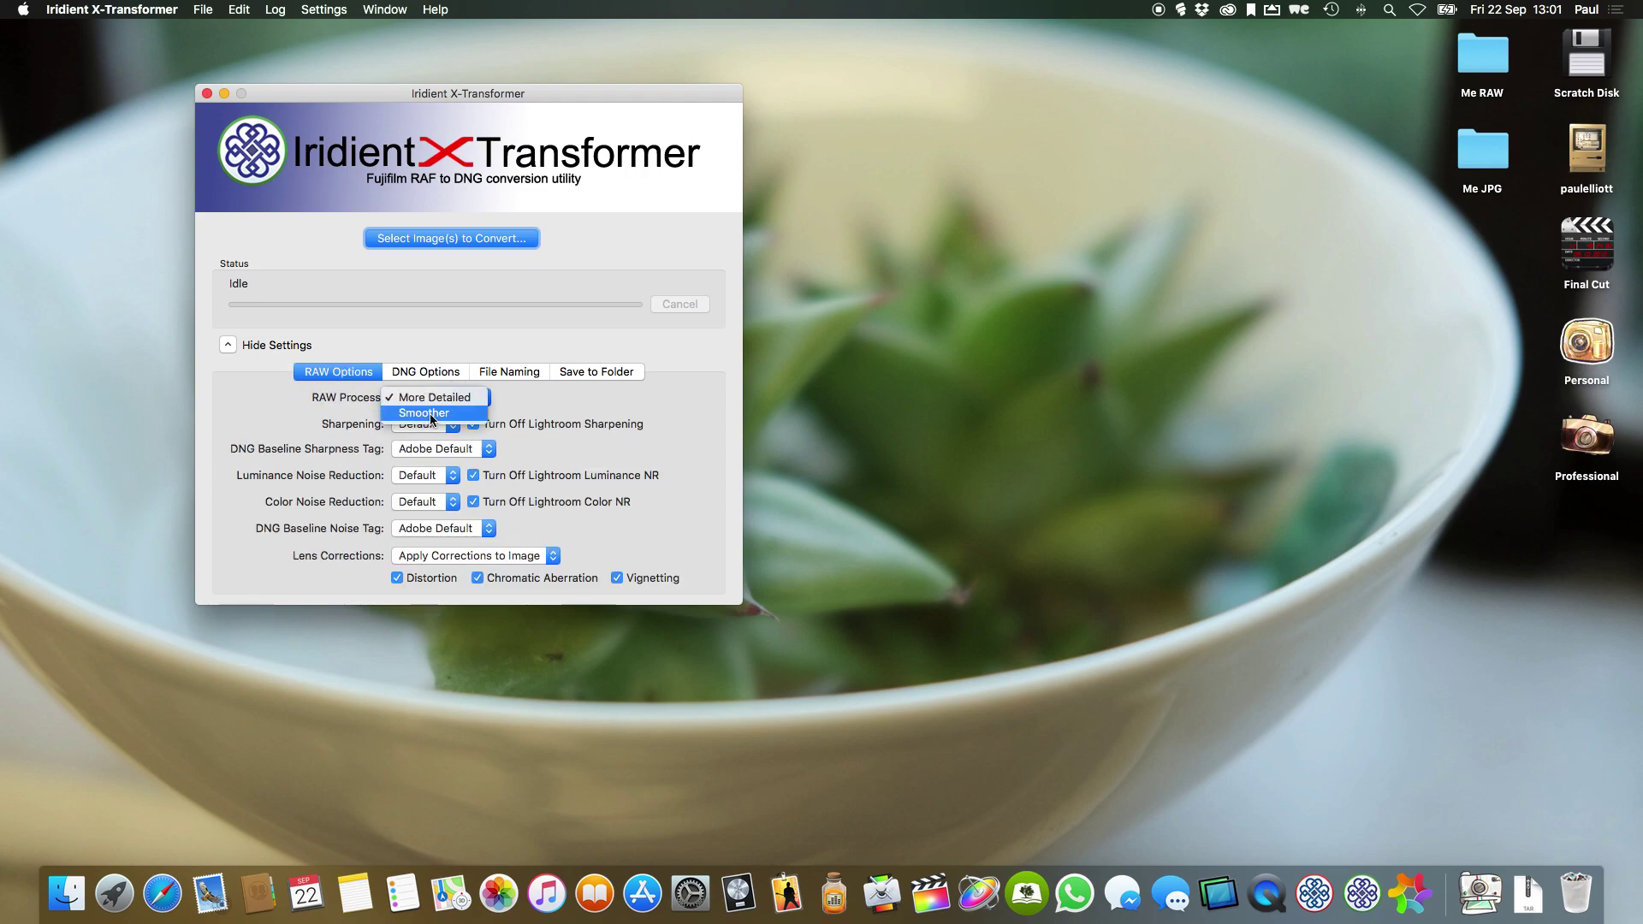
pyautogui.click(472, 399)
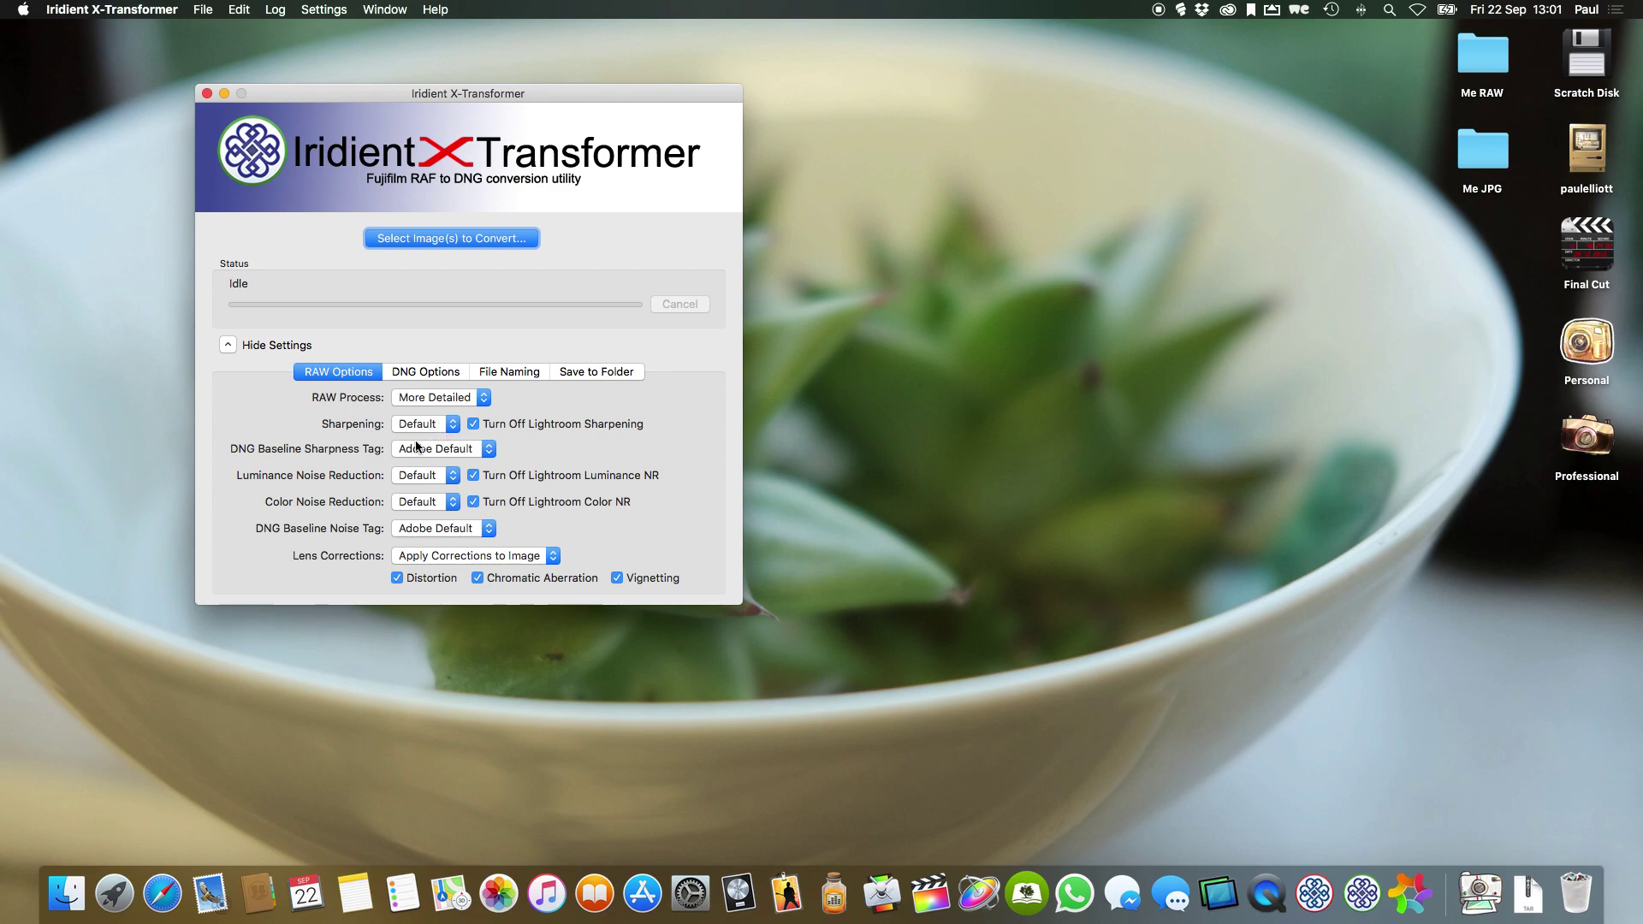
# - Keep lens corrections applied with chromatic aberration correction on, then collapse the settings
pyautogui.click(445, 555)
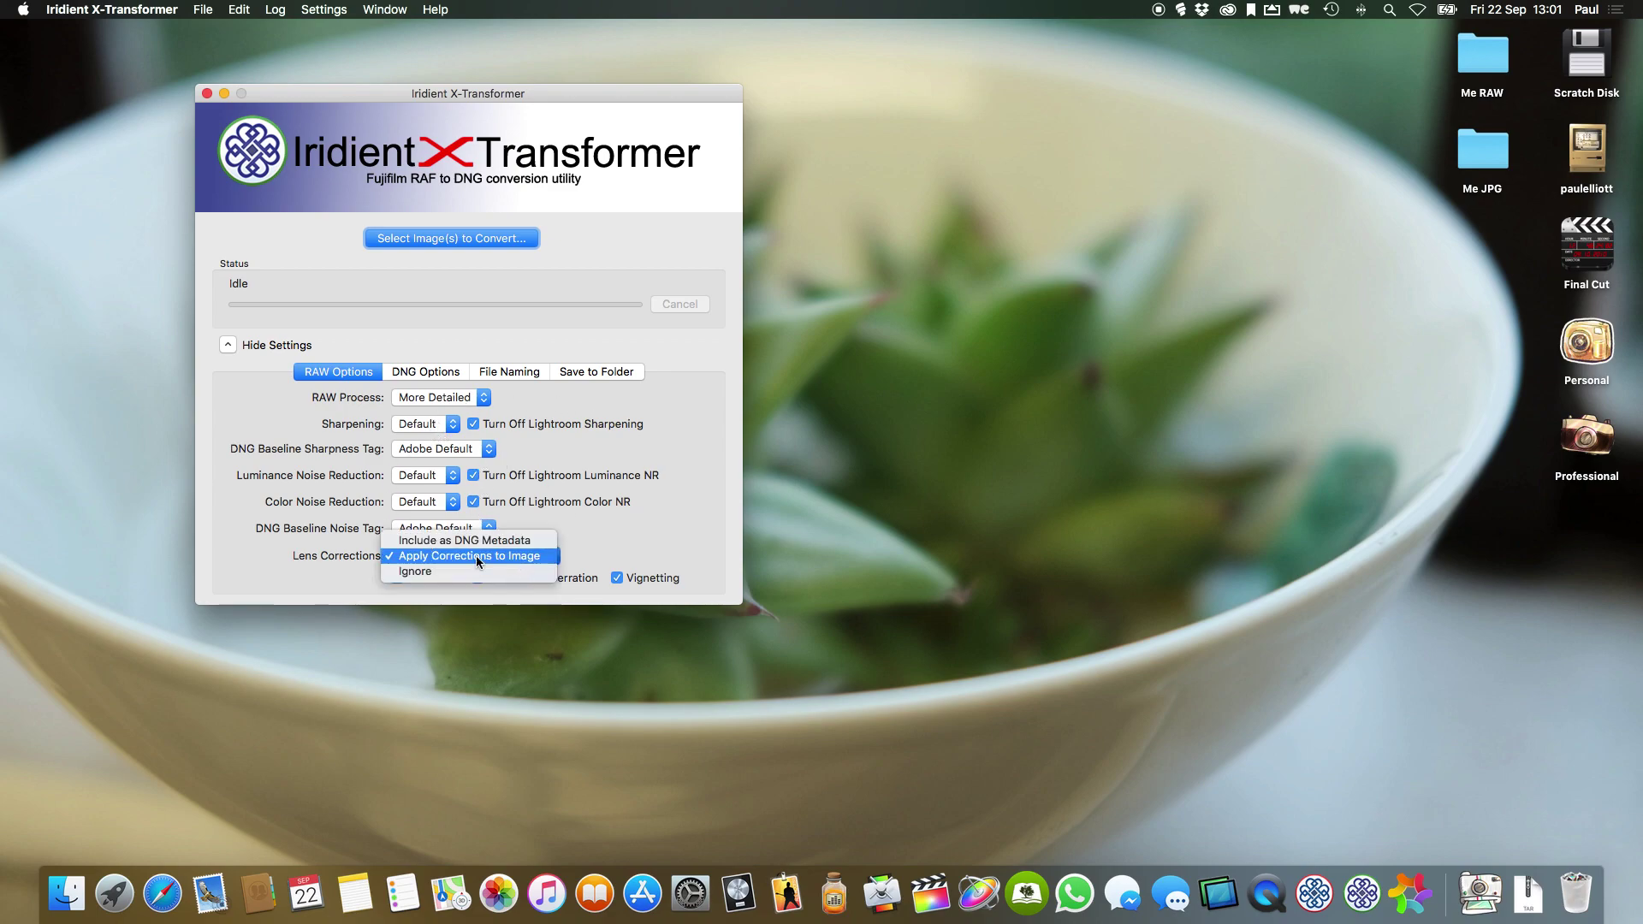
pyautogui.click(465, 557)
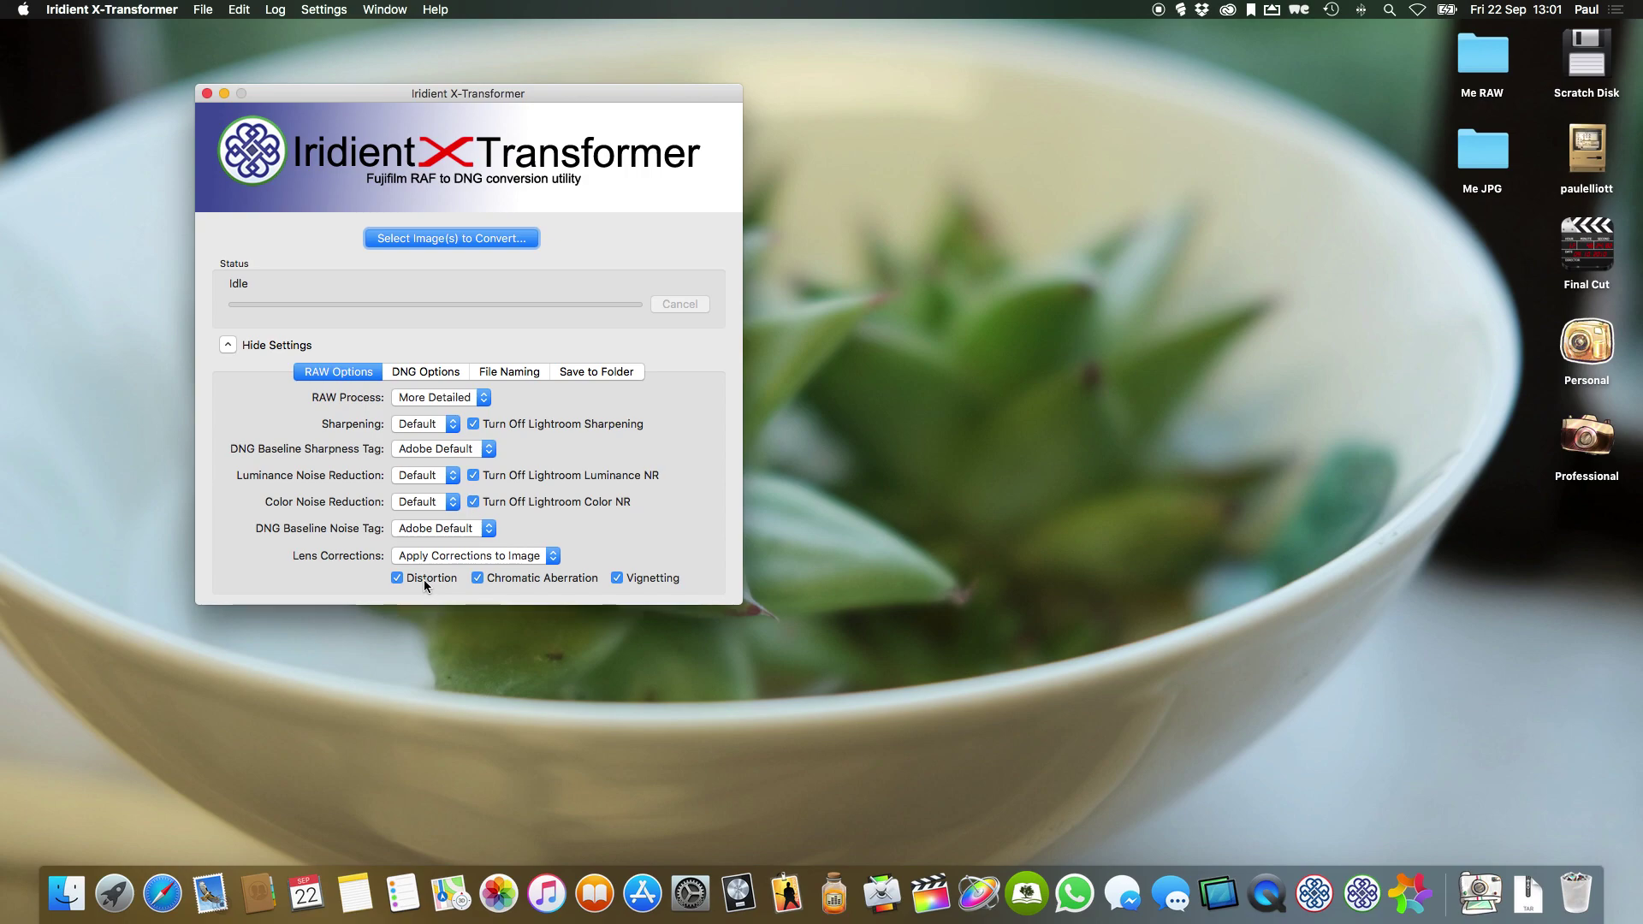
pyautogui.click(582, 578)
pyautogui.click(537, 577)
pyautogui.click(426, 373)
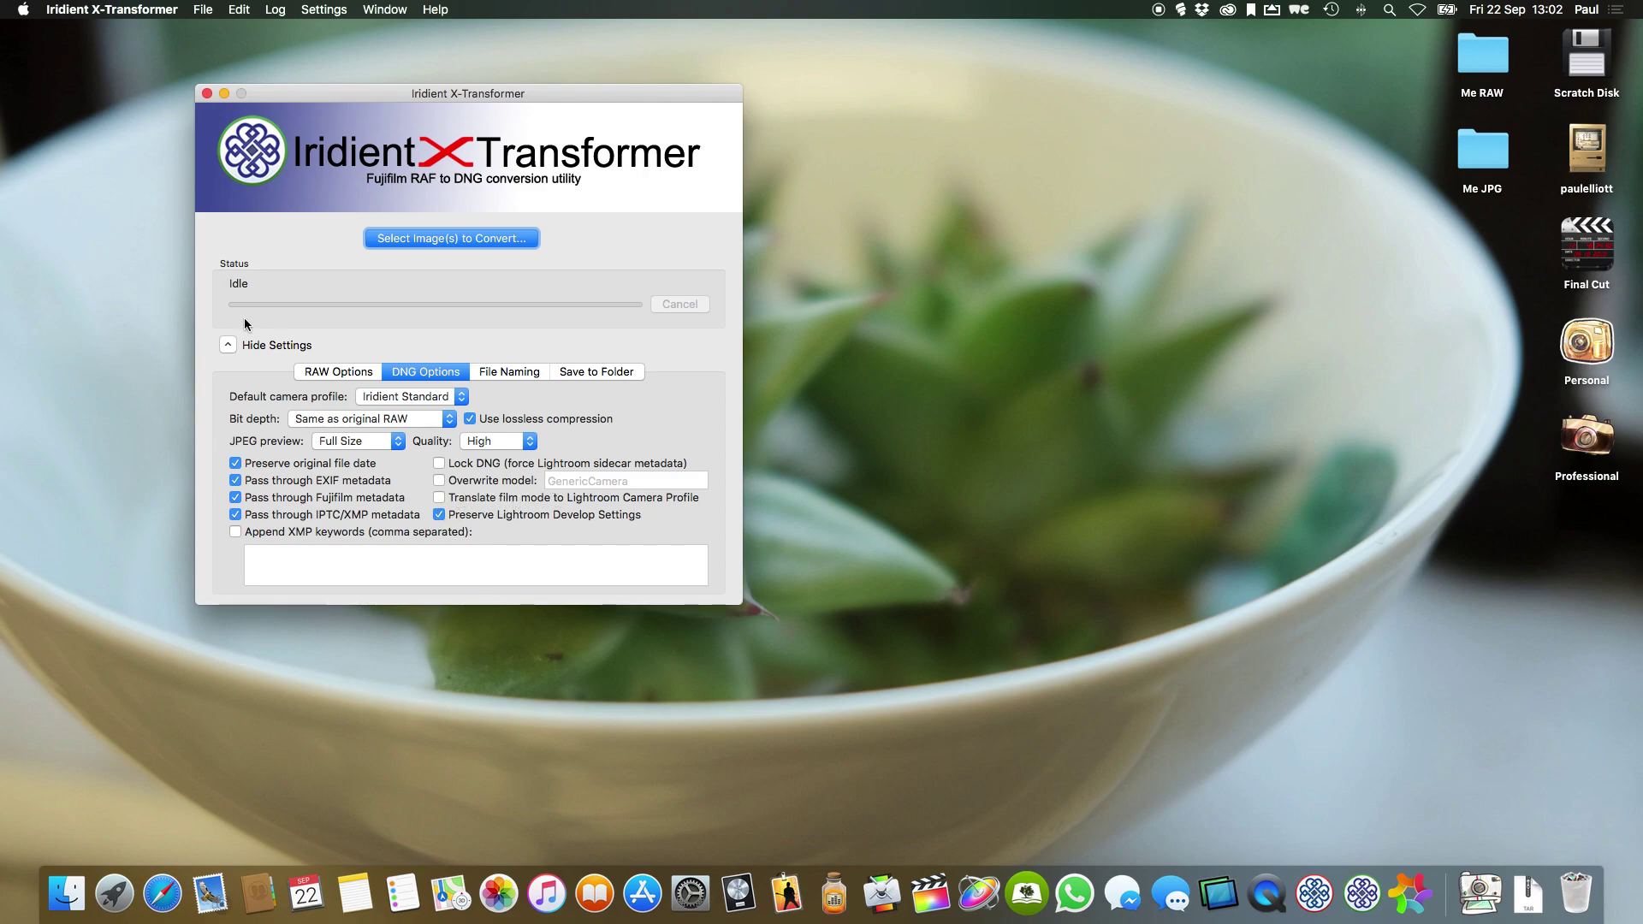
pyautogui.click(229, 348)
# - Install the Lightroom plug-in from X-Transformer's Help menu and confirm it
pyautogui.moveTo(473, 95); pyautogui.dragTo(480, 130)
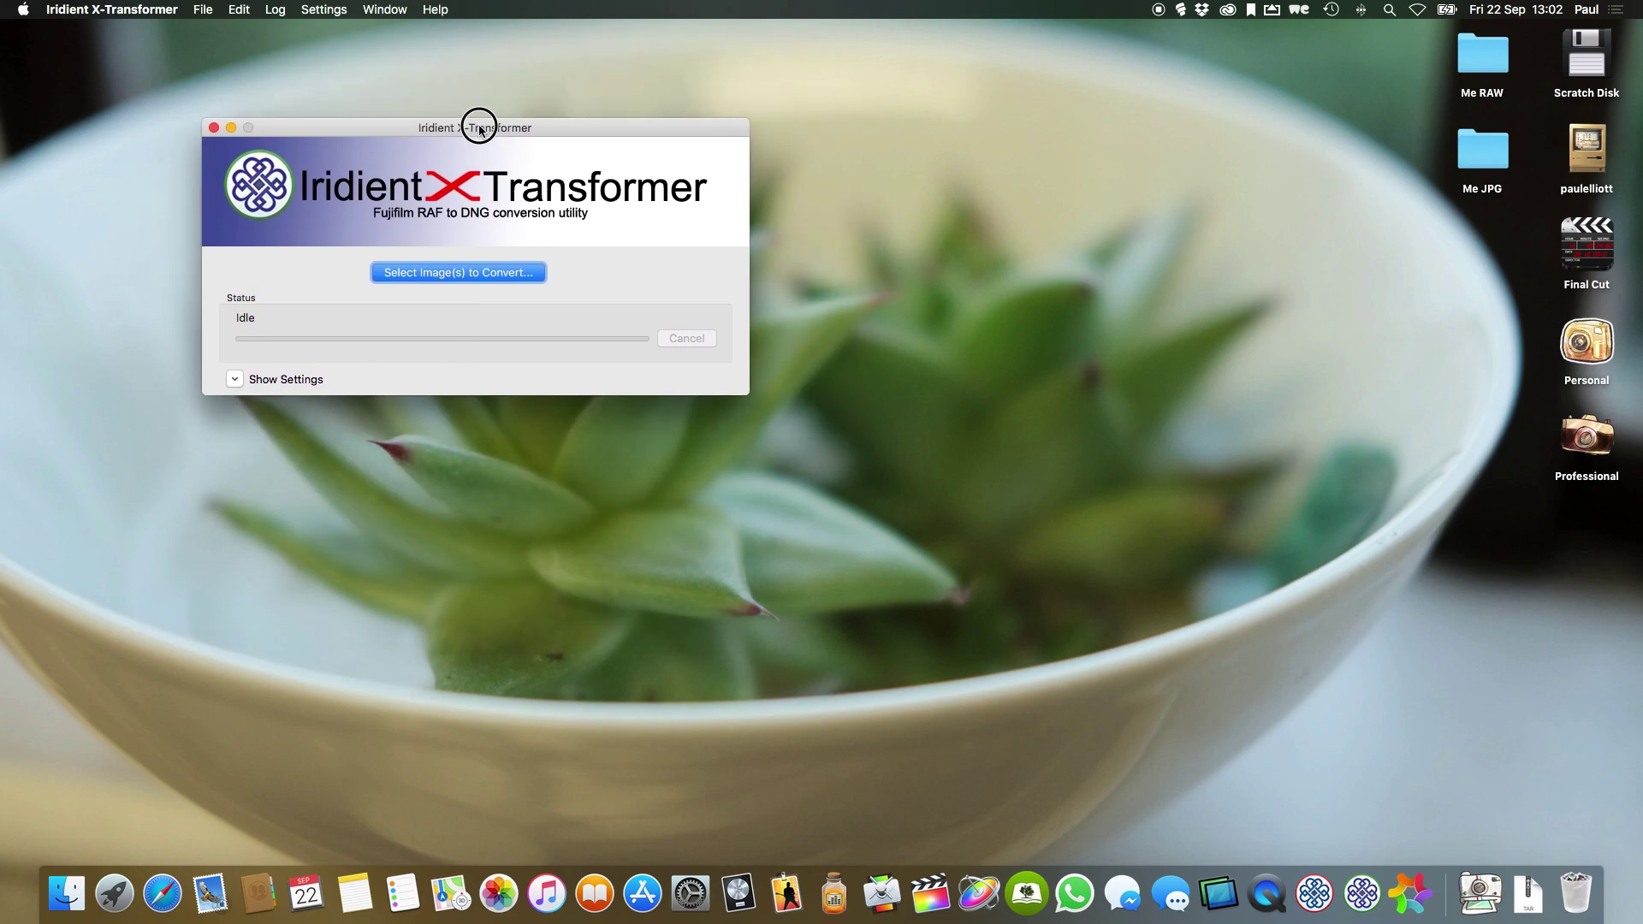
pyautogui.click(436, 10)
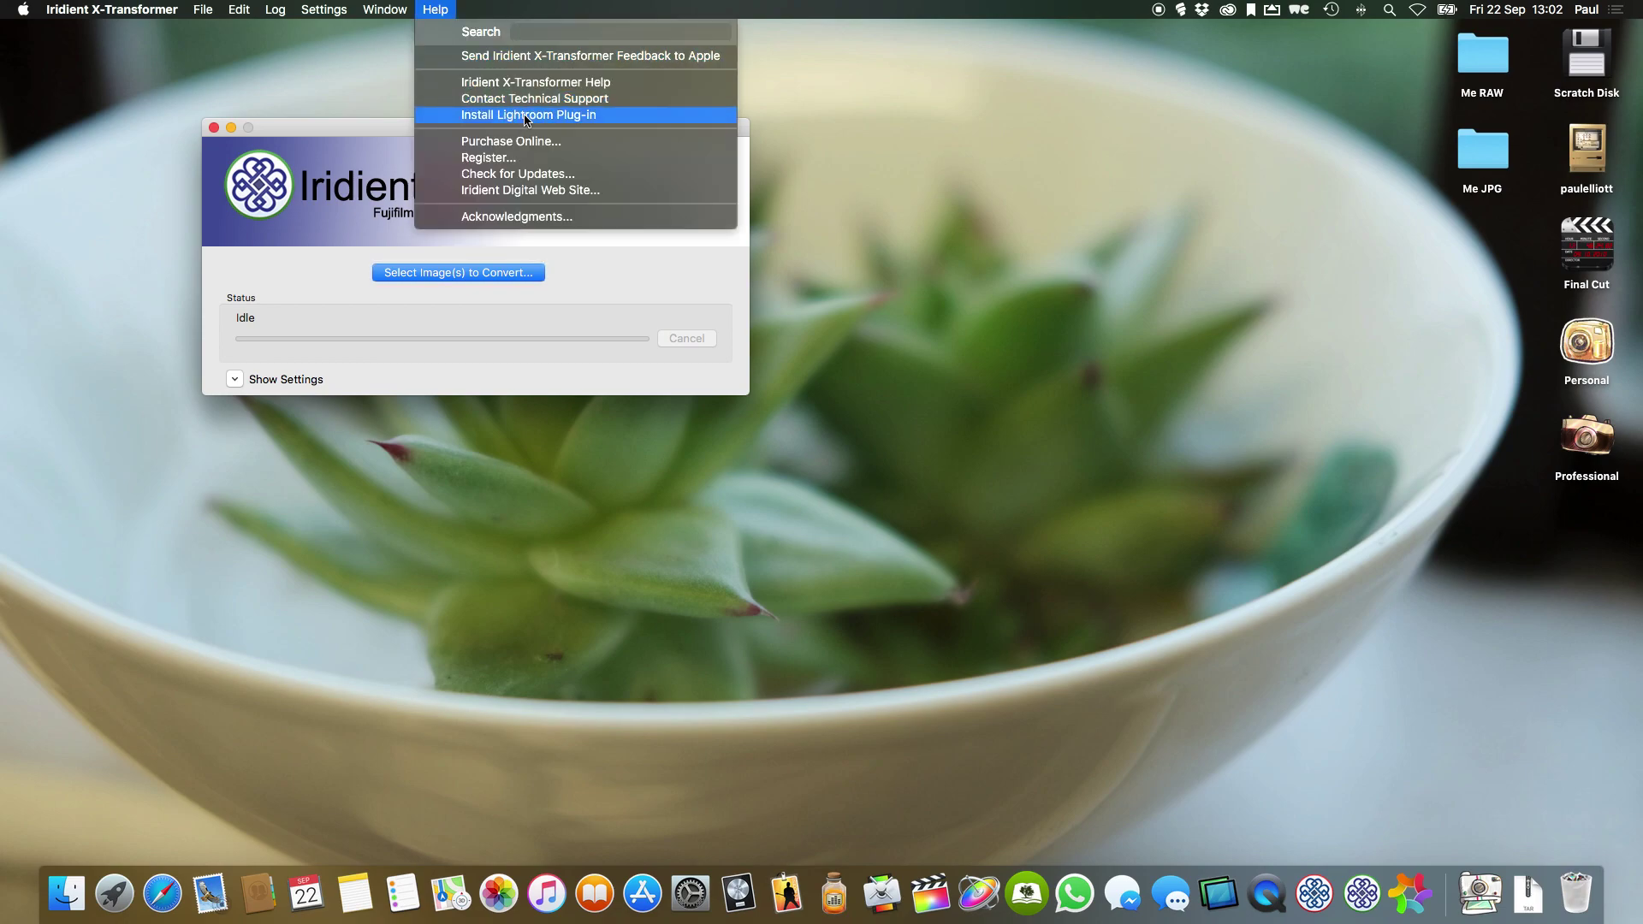
pyautogui.click(565, 119)
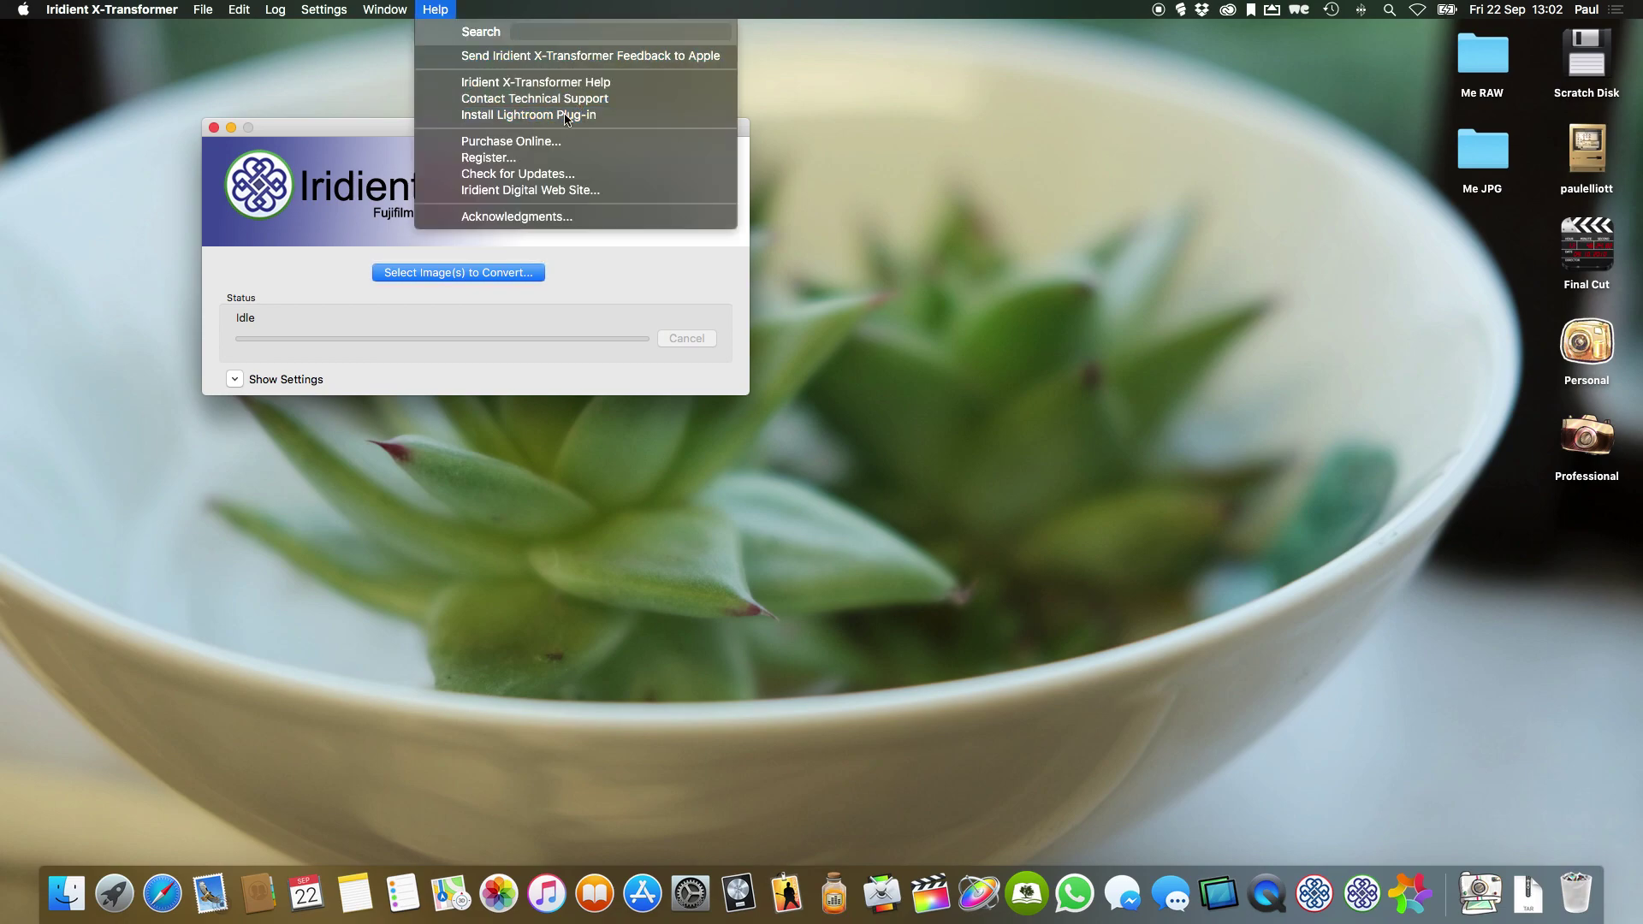
pyautogui.click(603, 240)
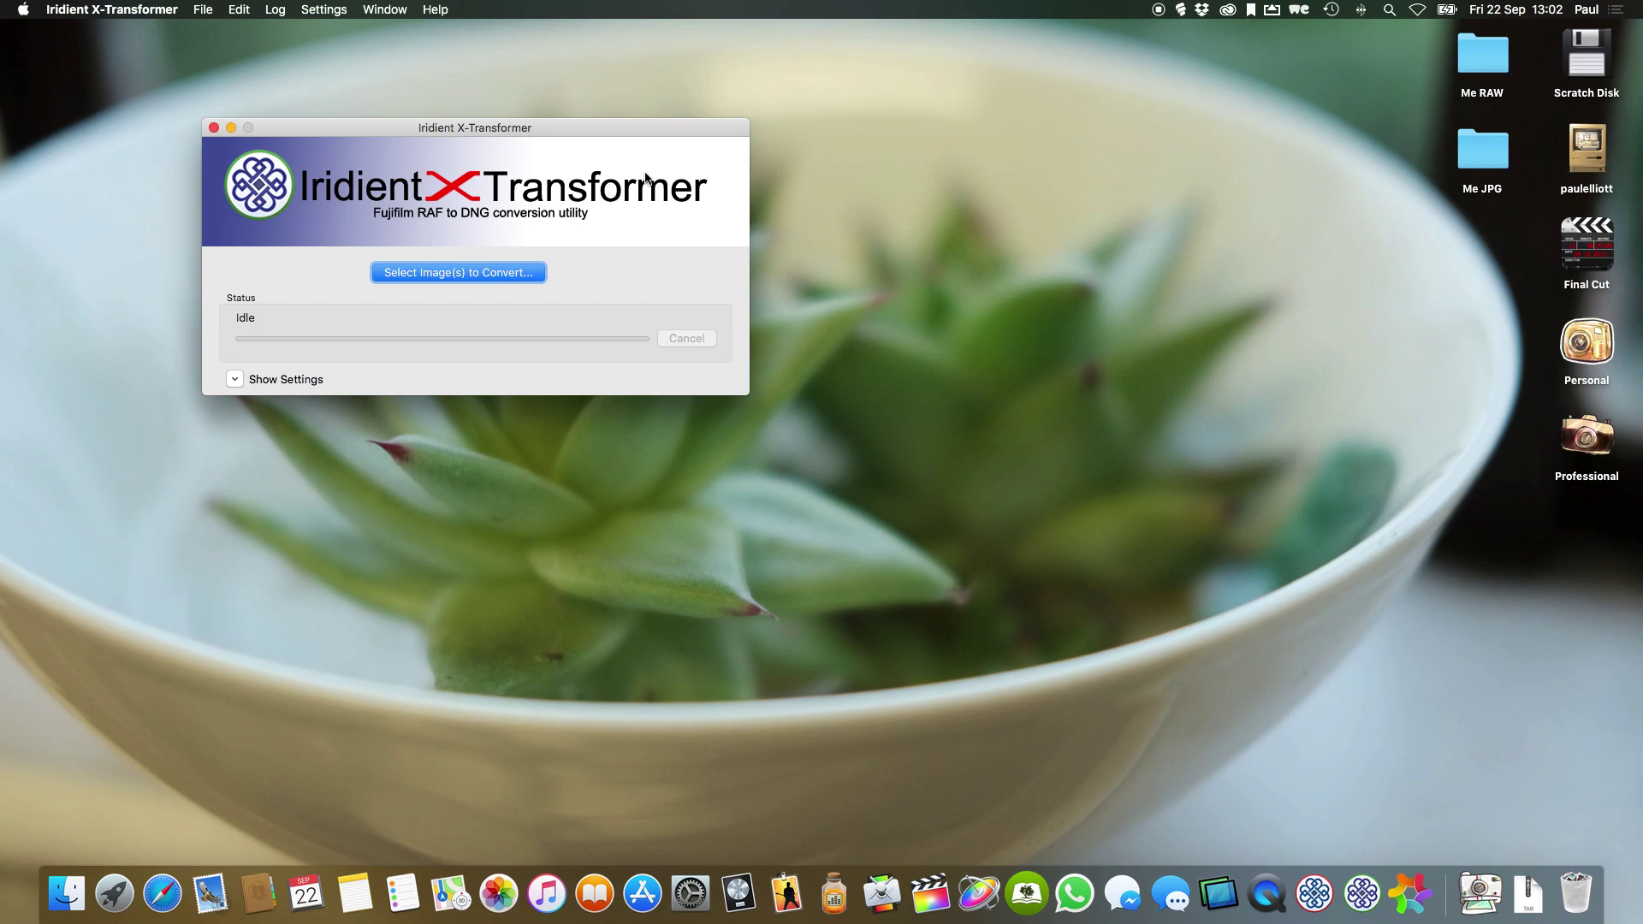
# - Launch Personal Catalogue.lrcat in Lightroom through a Spotlight search for 'per cat'
pyautogui.press('super+space')
pyautogui.write('c')
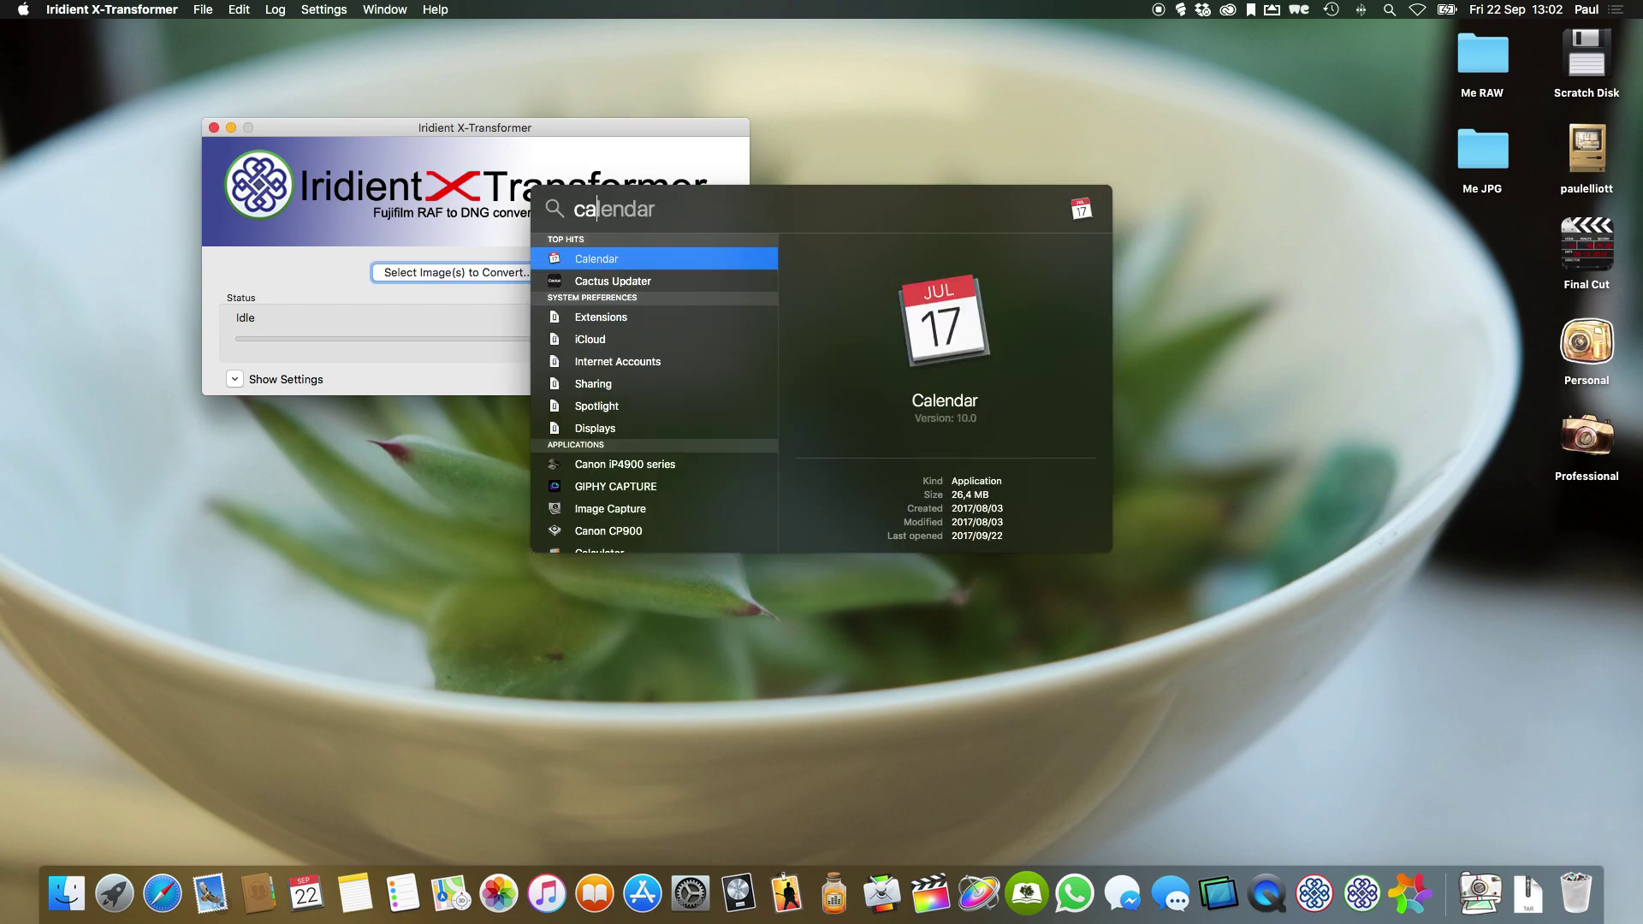
pyautogui.press('BackSpace')
pyautogui.write('per cat')
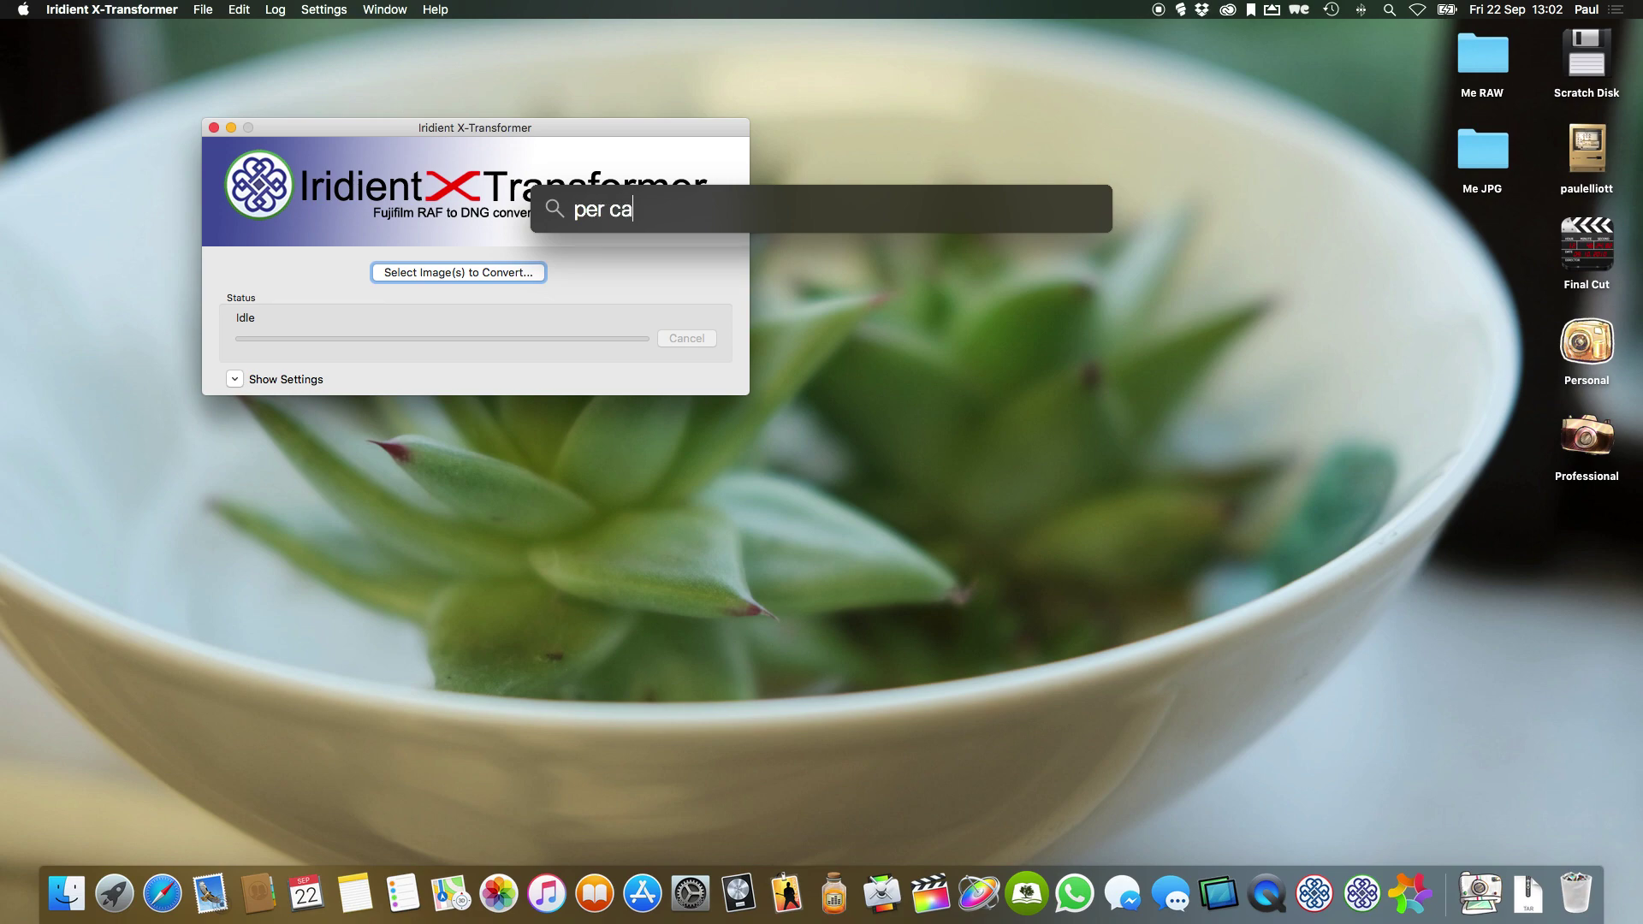
pyautogui.press('Return')
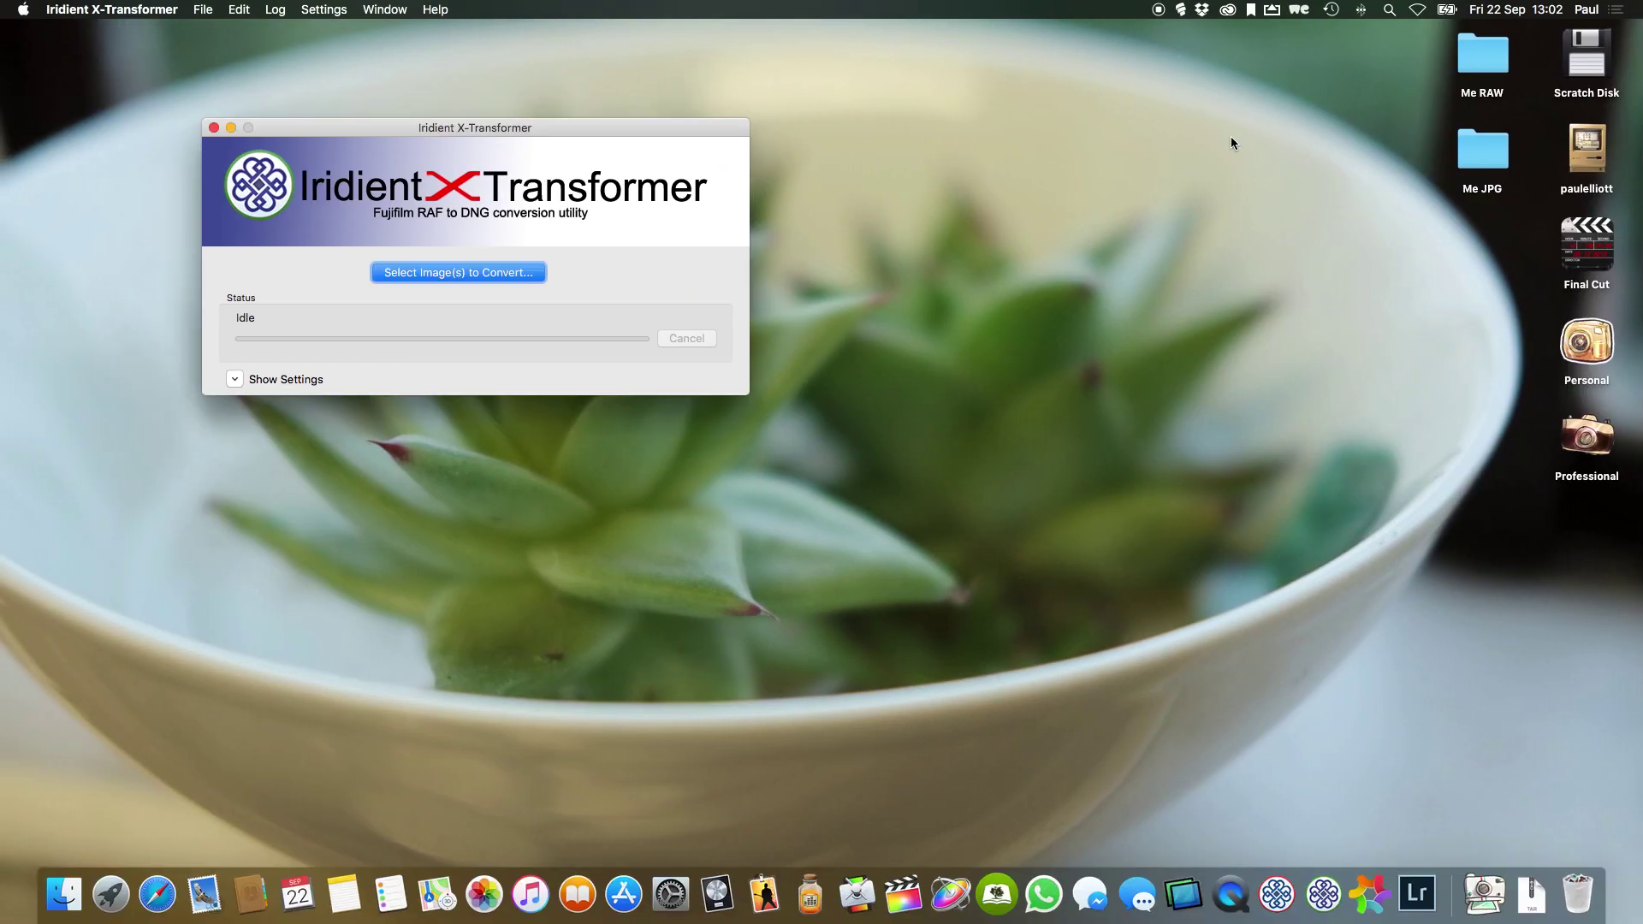
# - Drag the Me RAW and Me JPG desktop folders onto the Lightroom Dock icon
pyautogui.click(1232, 138)
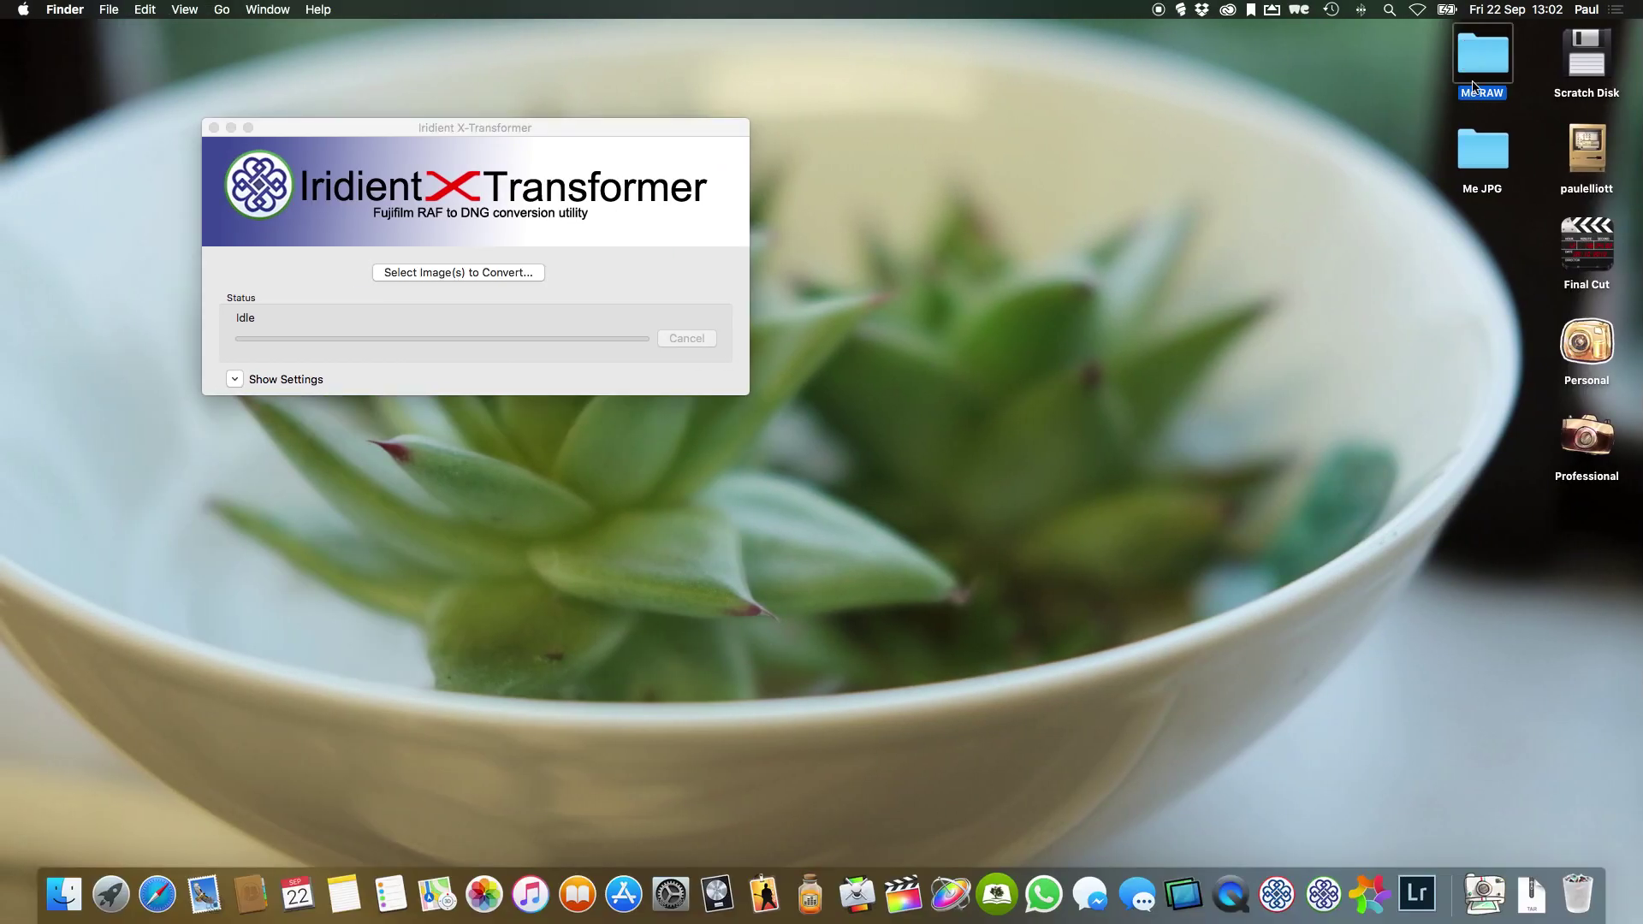
pyautogui.moveTo(1408, 39); pyautogui.dragTo(1510, 169)
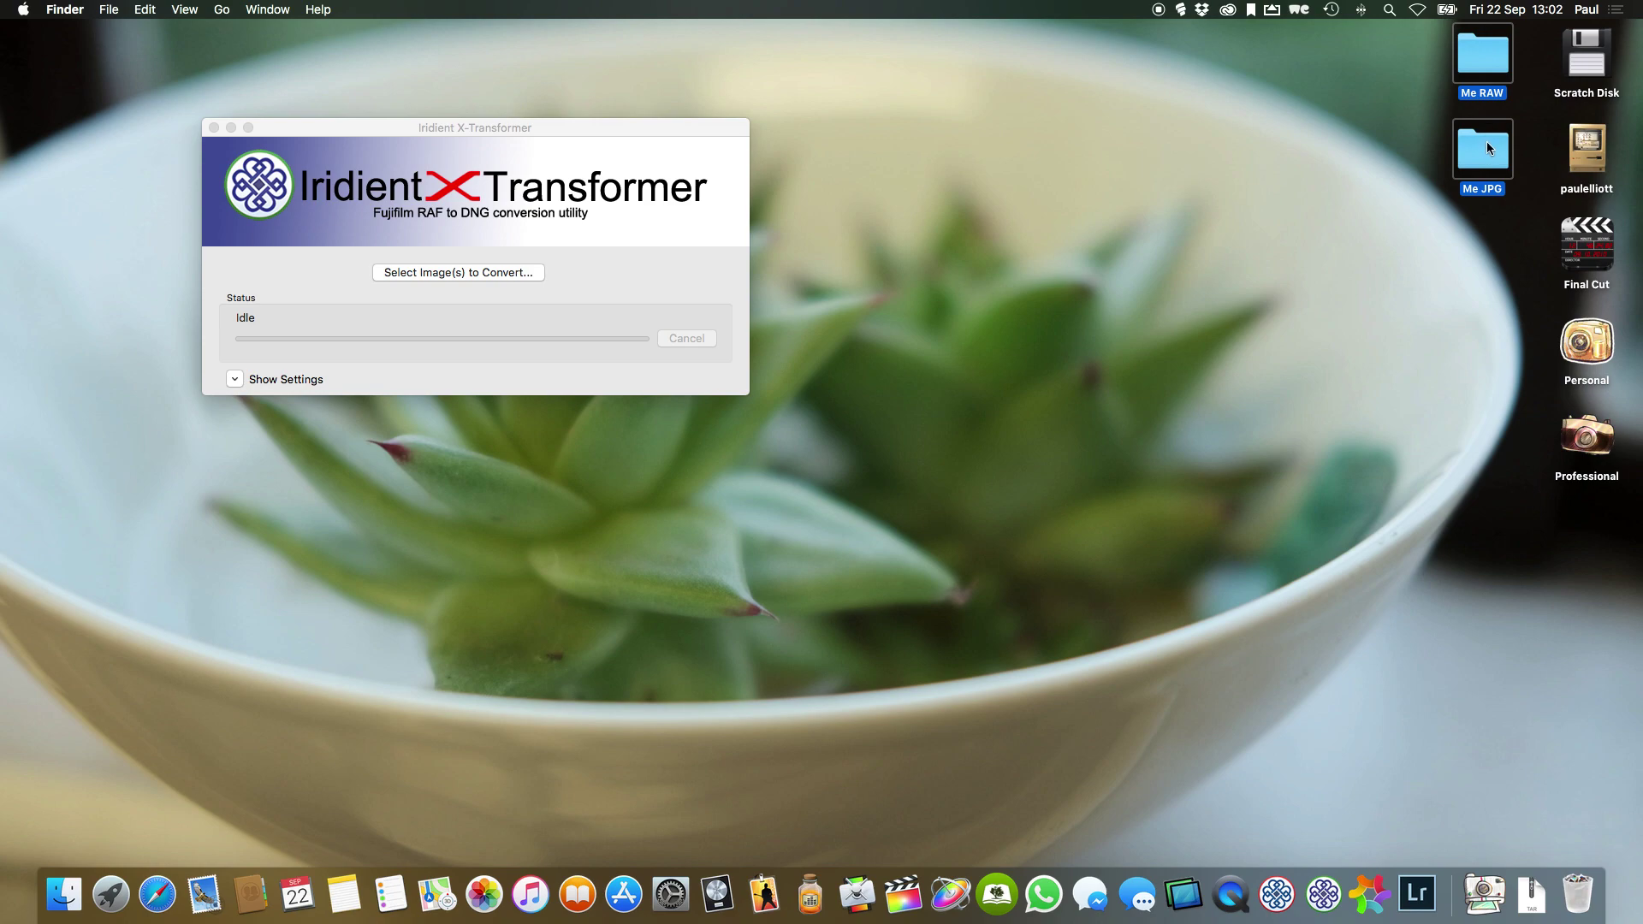
pyautogui.moveTo(1487, 53); pyautogui.dragTo(1428, 899)
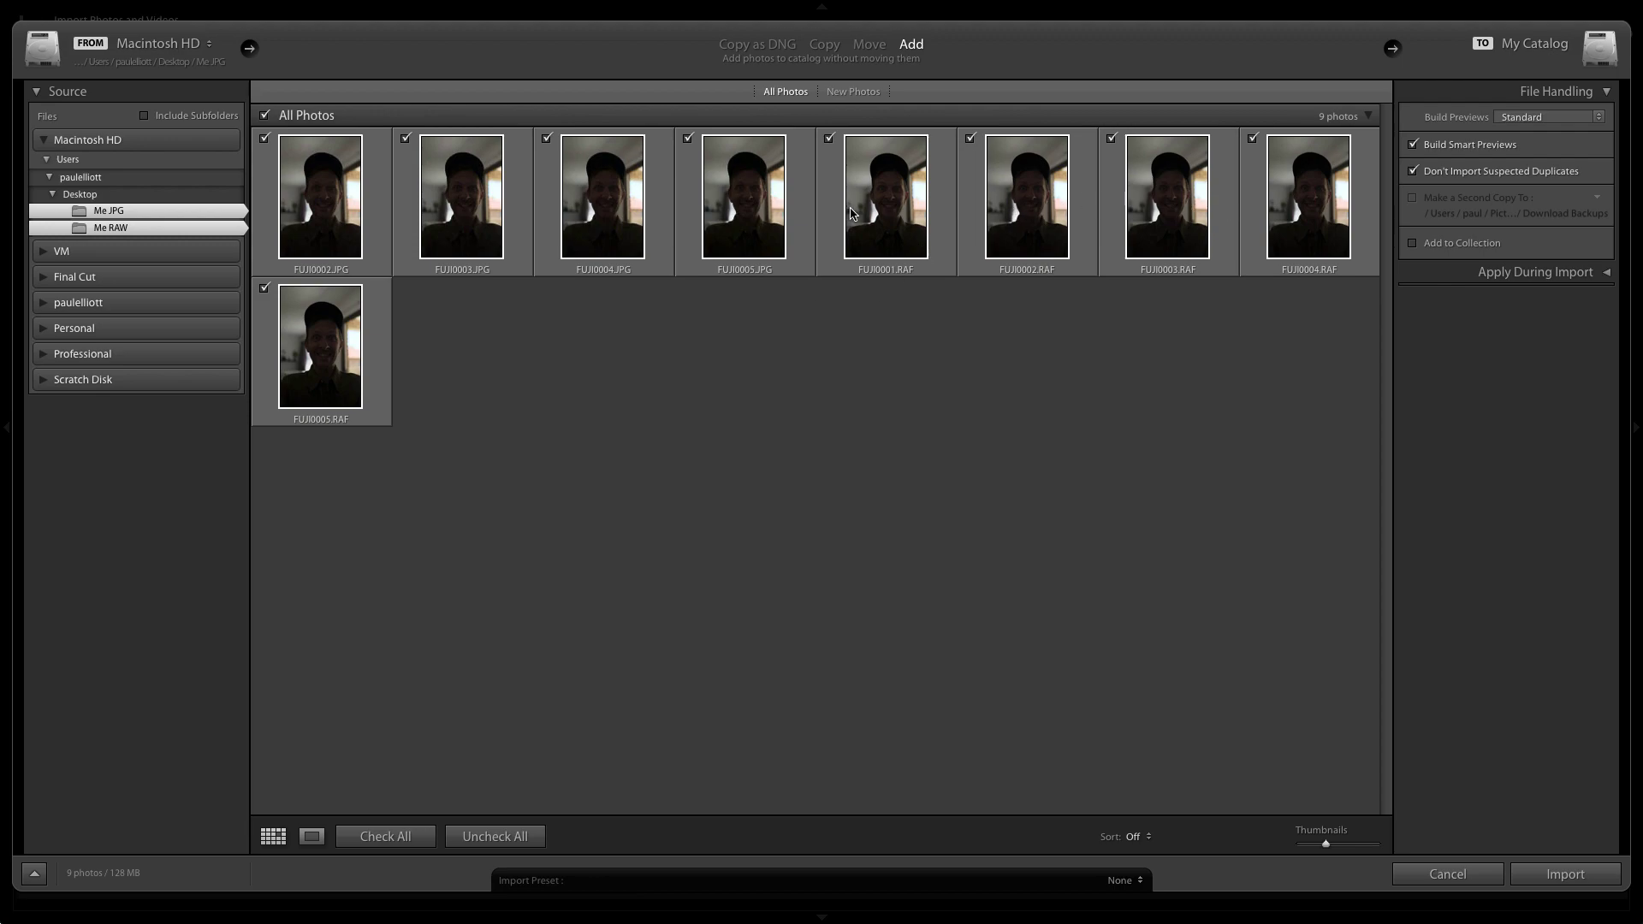
pyautogui.moveTo(852, 214)
# - Import the nine selfies and select FUJI0002.JPG in the Library grid
pyautogui.click(1583, 874)
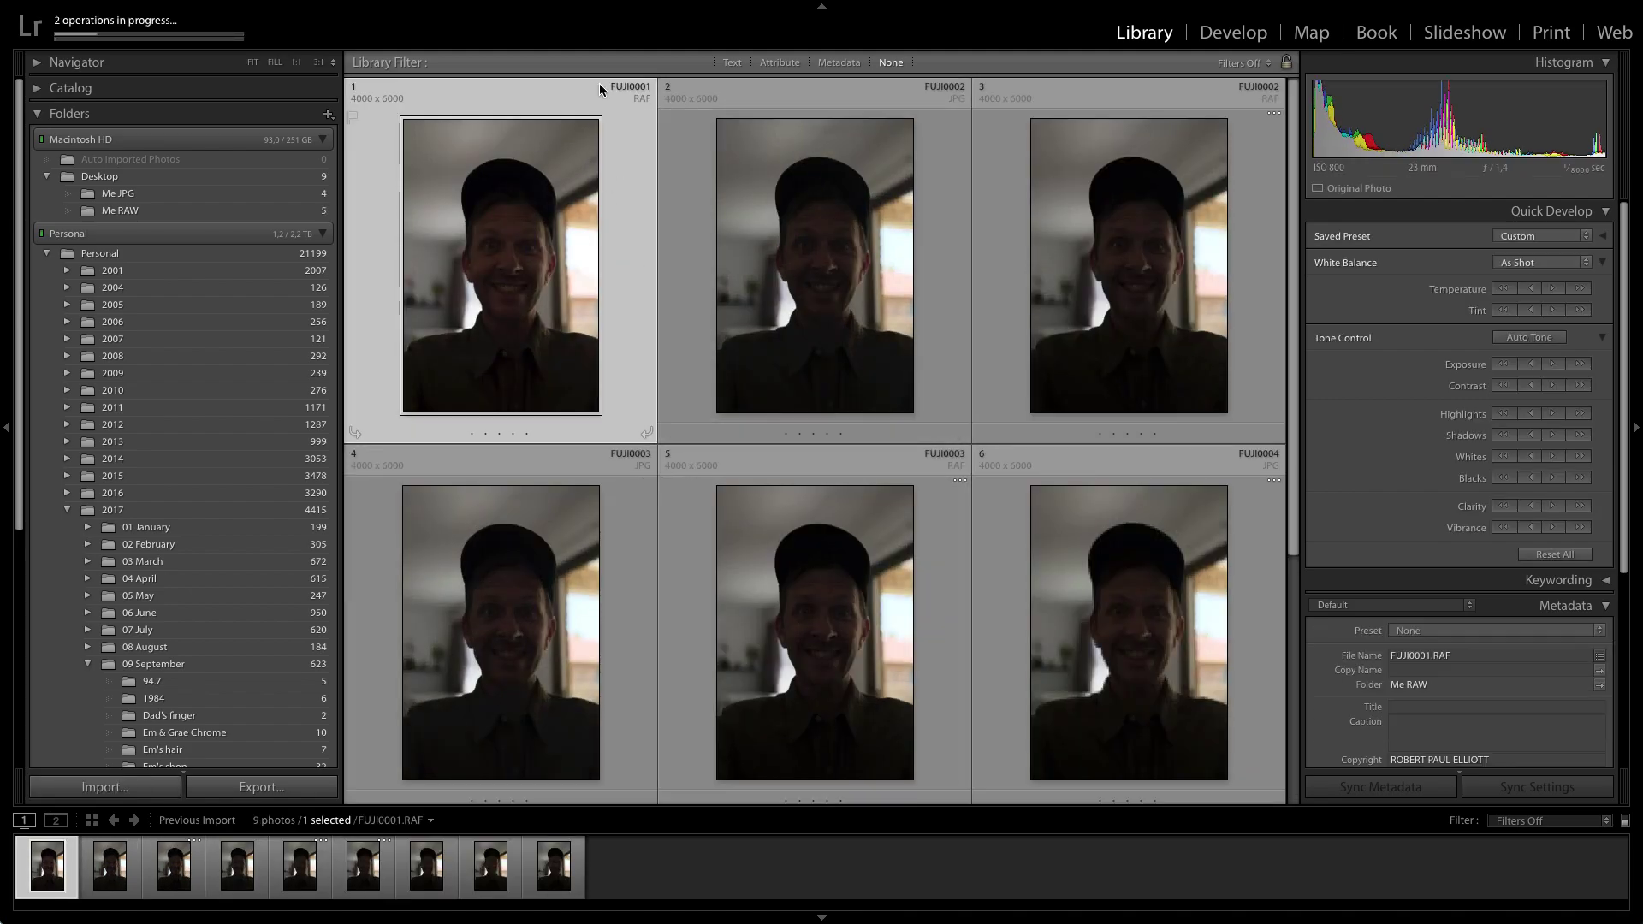
pyautogui.click(640, 101)
pyautogui.click(946, 141)
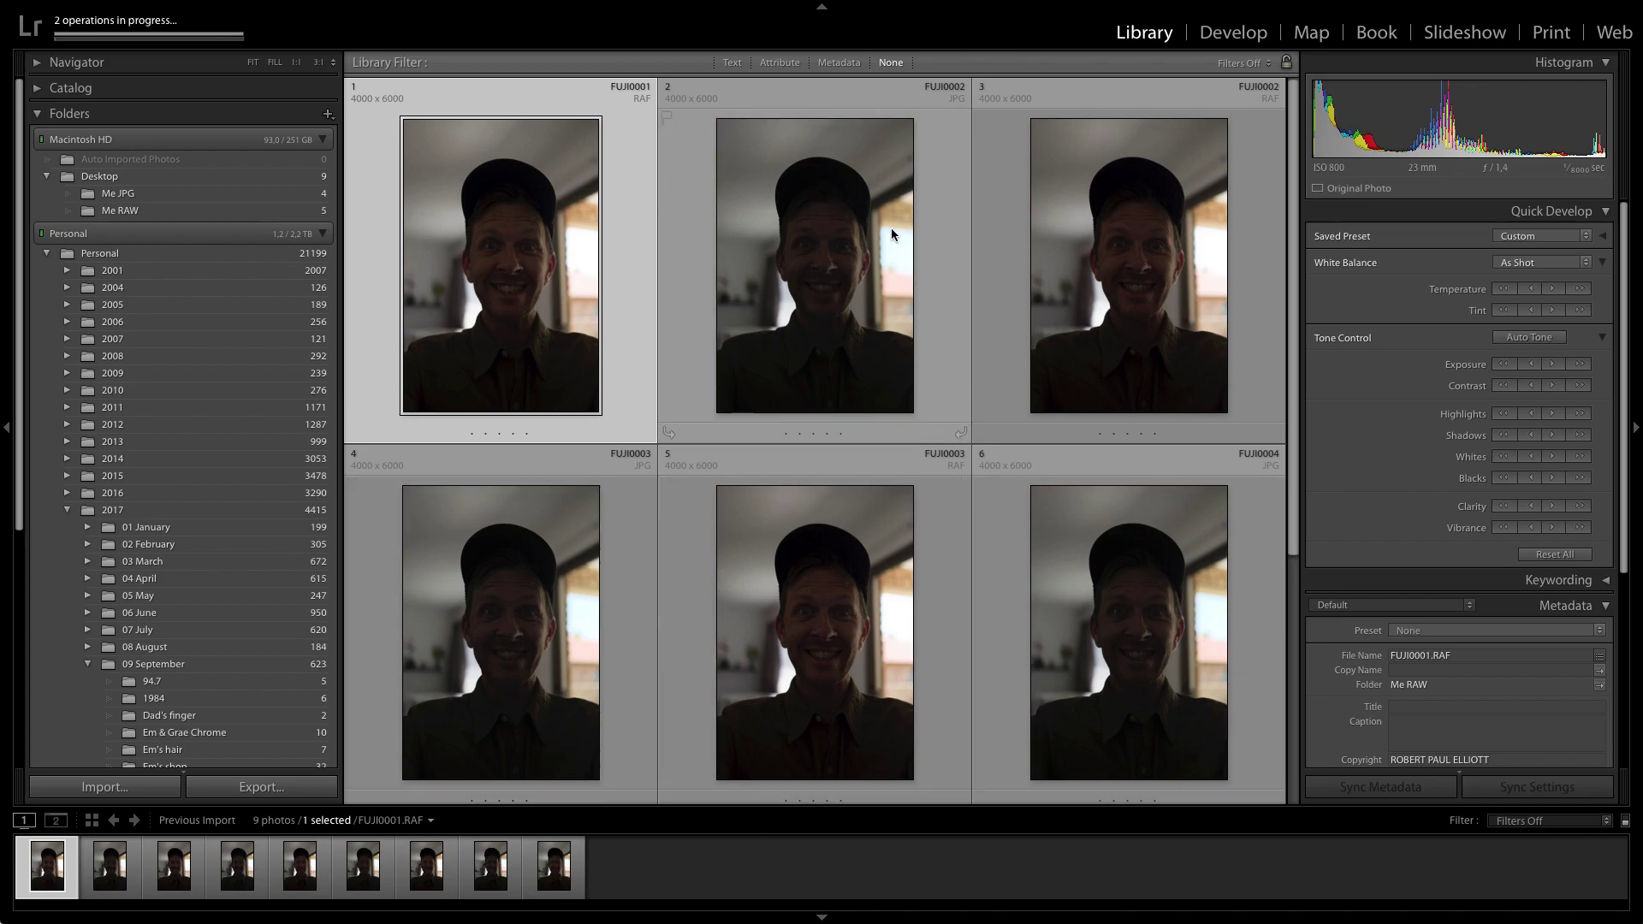
pyautogui.click(850, 255)
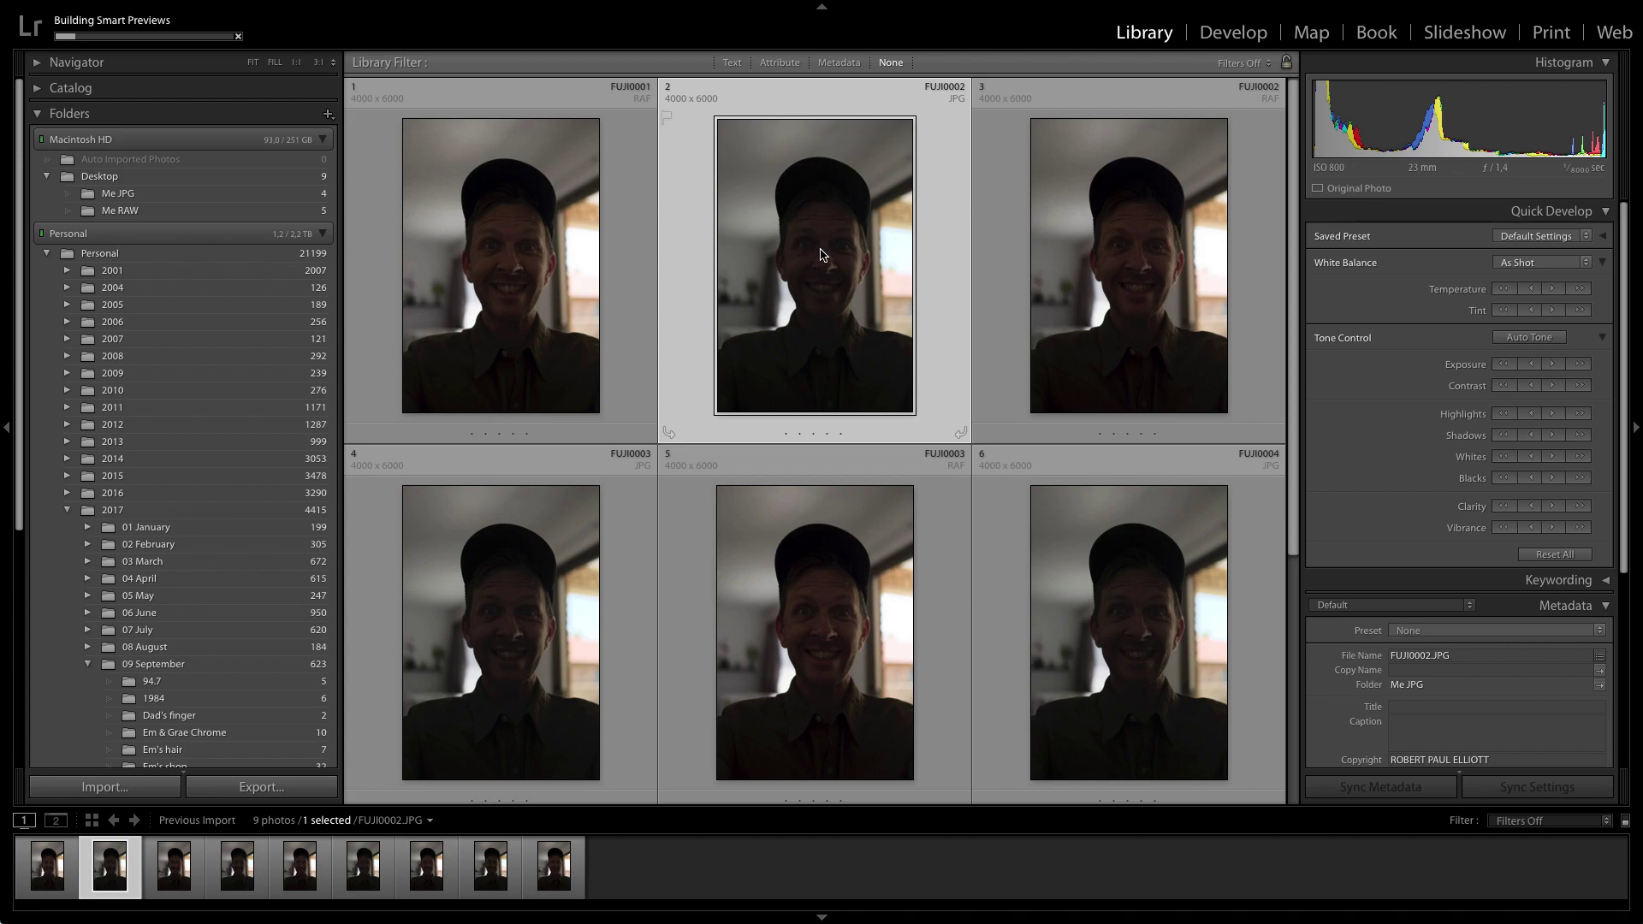
# - Raise FUJI0002.JPG's exposure three steps in Quick Develop
pyautogui.doubleClick(815, 249)
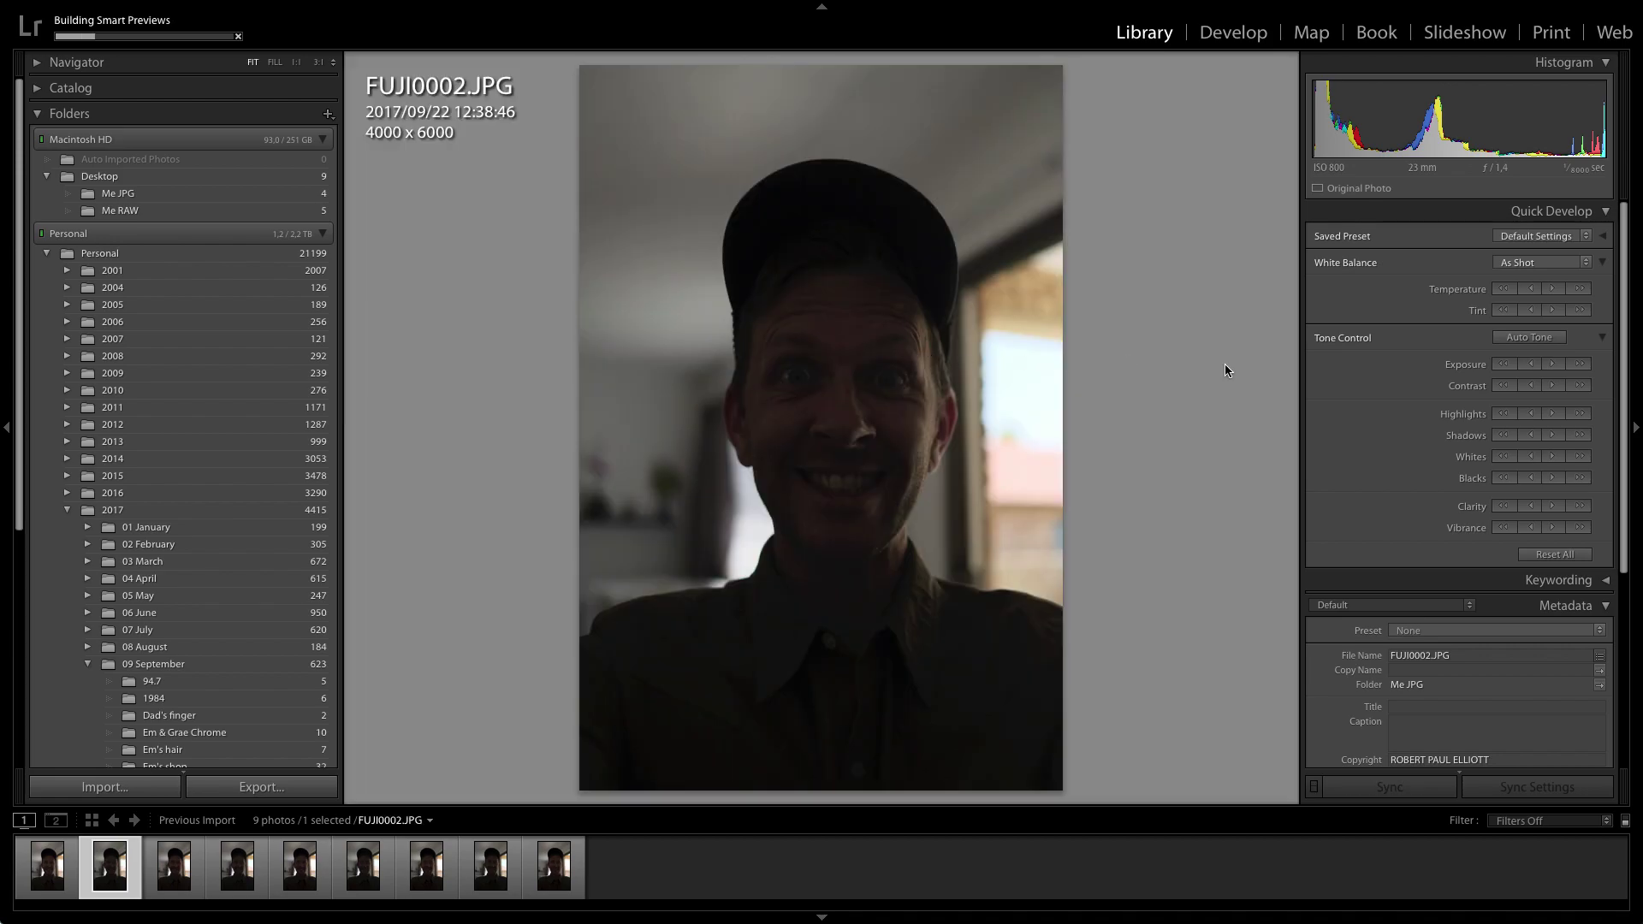
pyautogui.click(1579, 364)
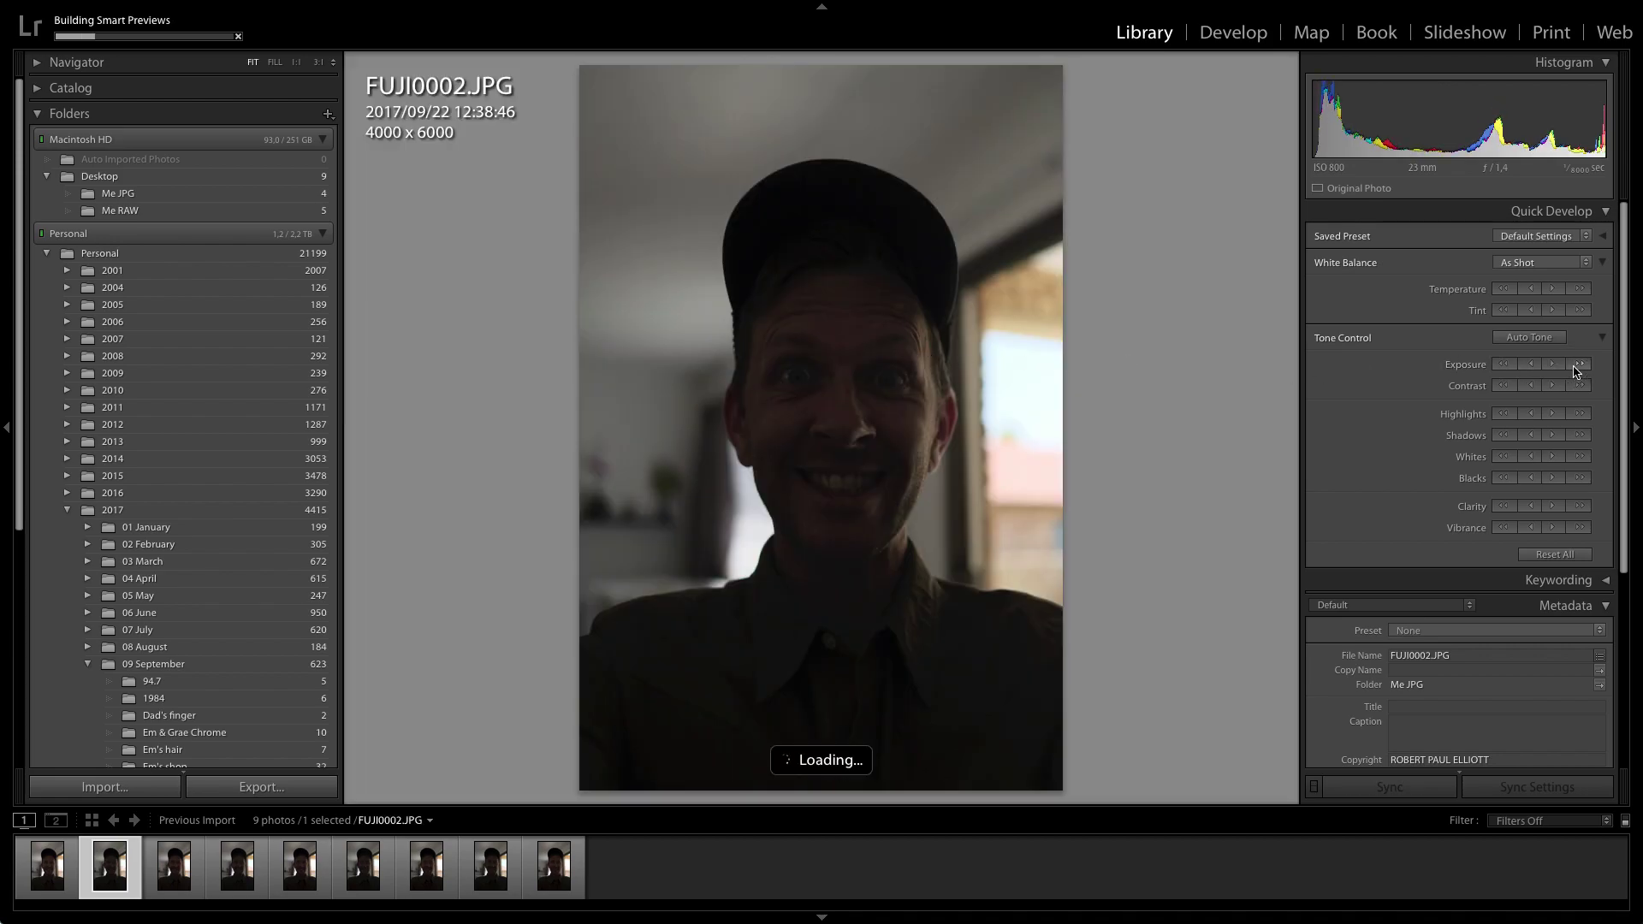
pyautogui.click(1579, 364)
pyautogui.click(1579, 365)
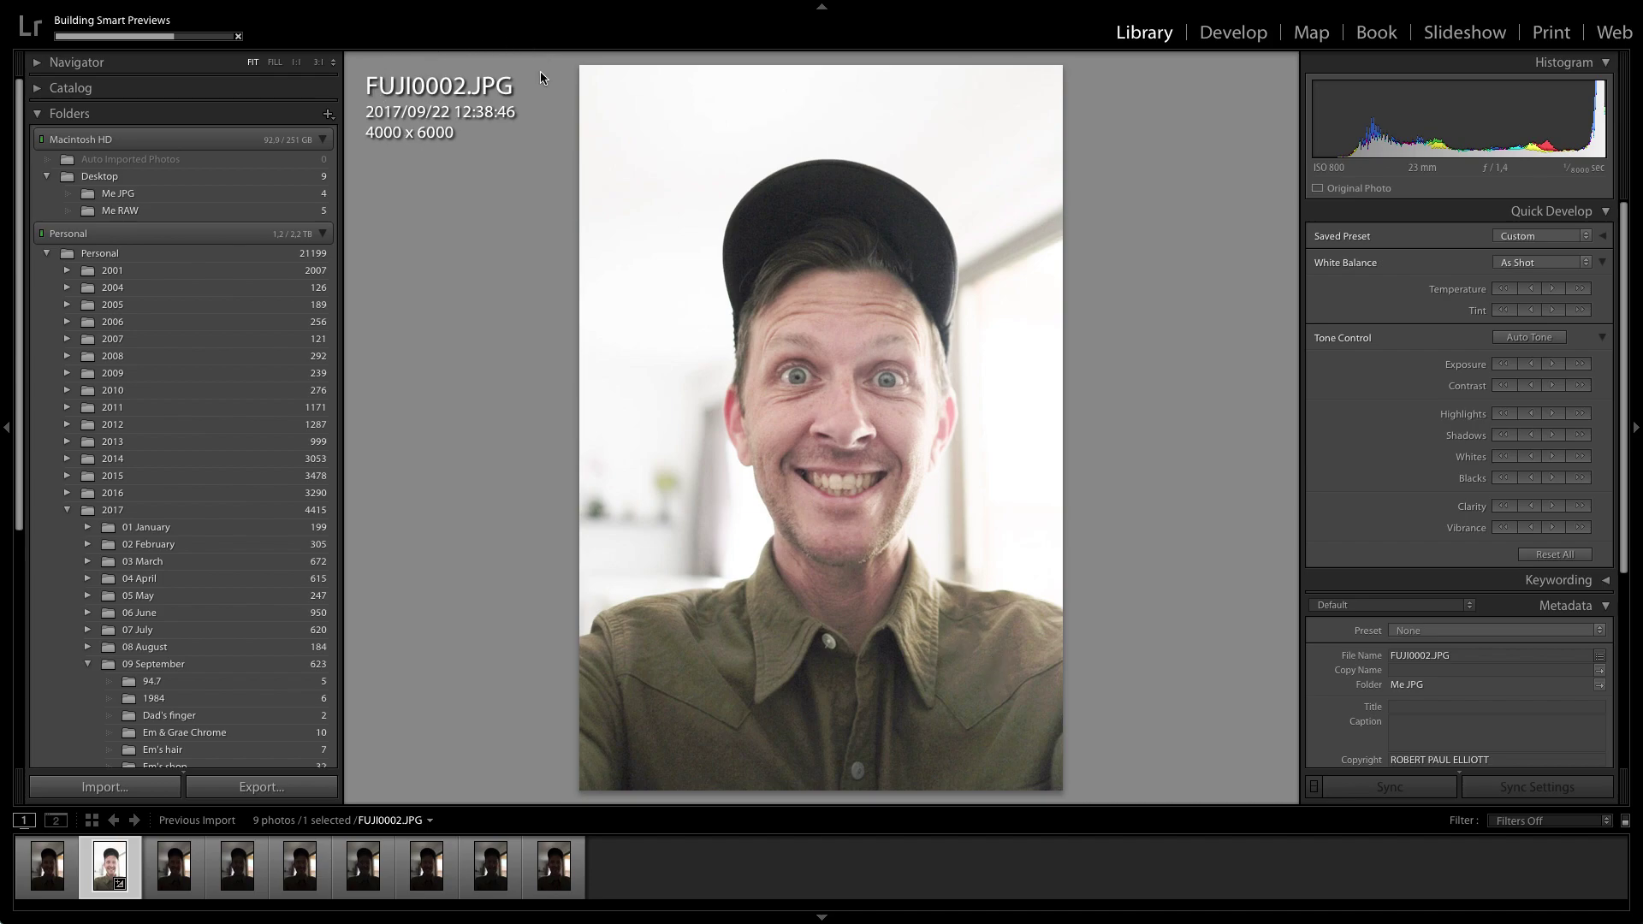
# - Brighten FUJI0002.RAF in Me RAW by three exposure steps and open it in Develop
pyautogui.click(205, 210)
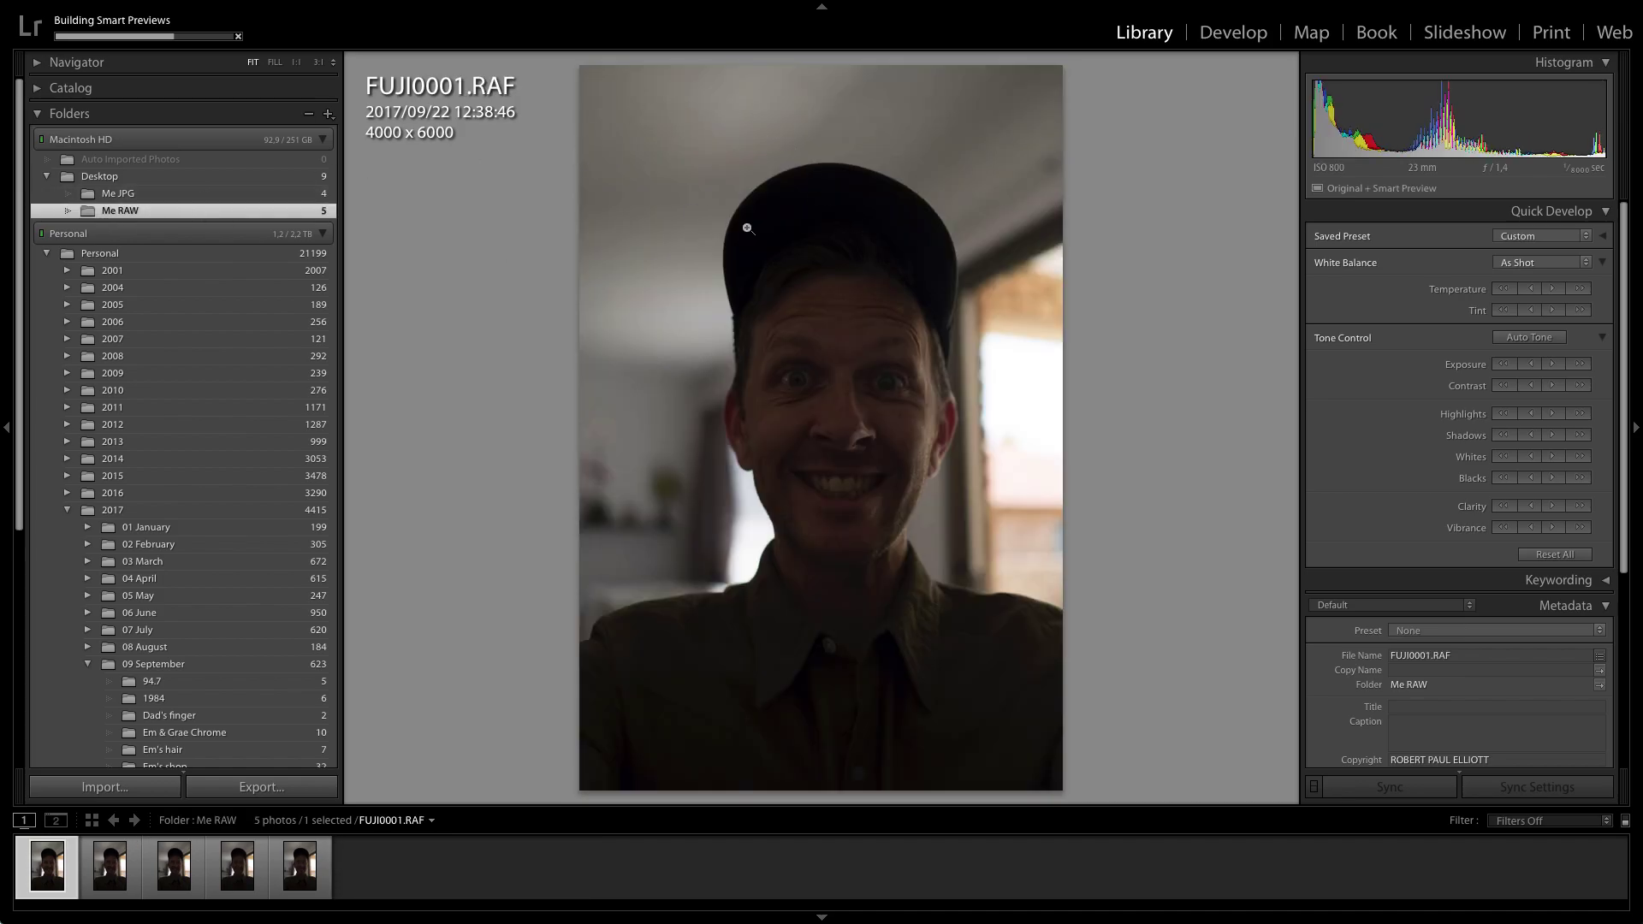
pyautogui.press('Right')
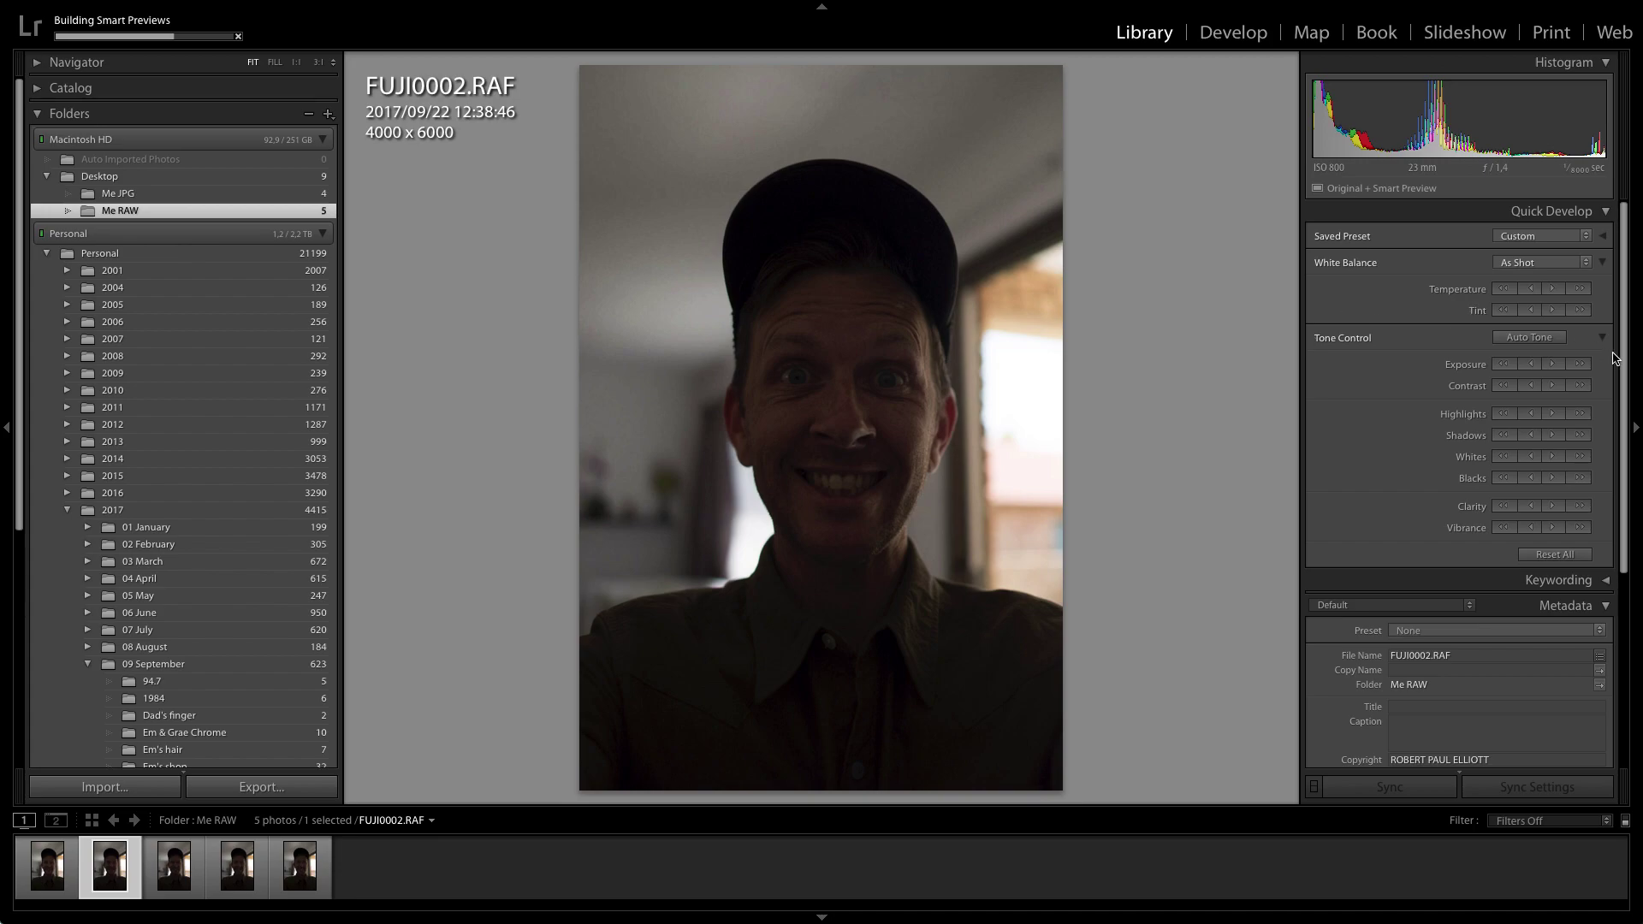
pyautogui.click(1581, 364)
pyautogui.click(1581, 364)
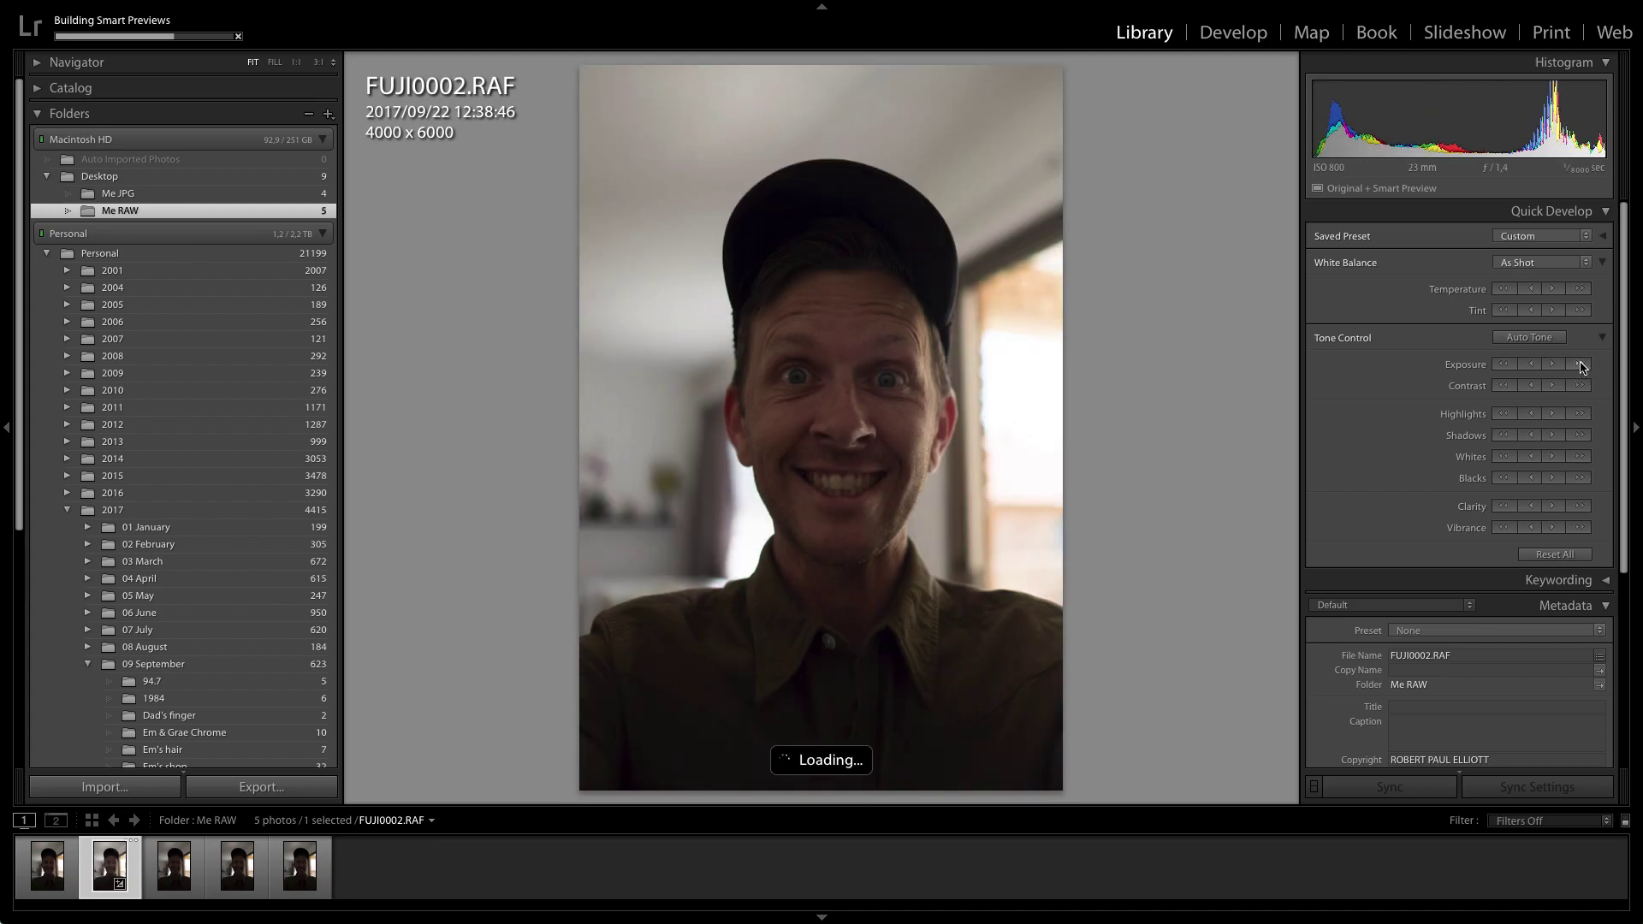
pyautogui.click(1581, 365)
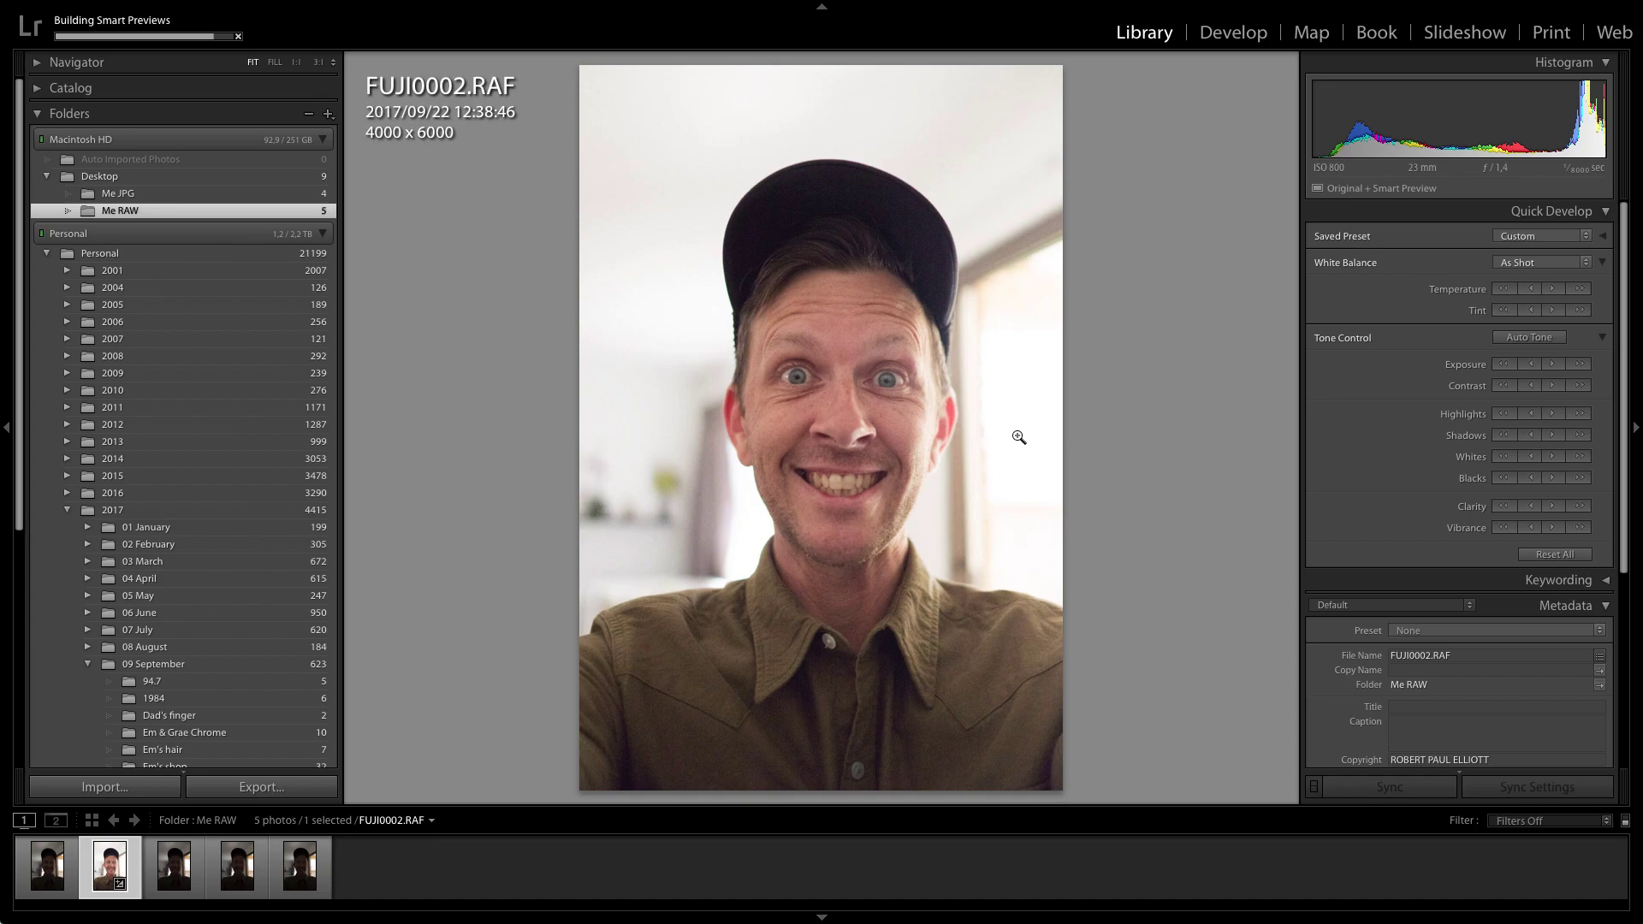
pyautogui.press('d')
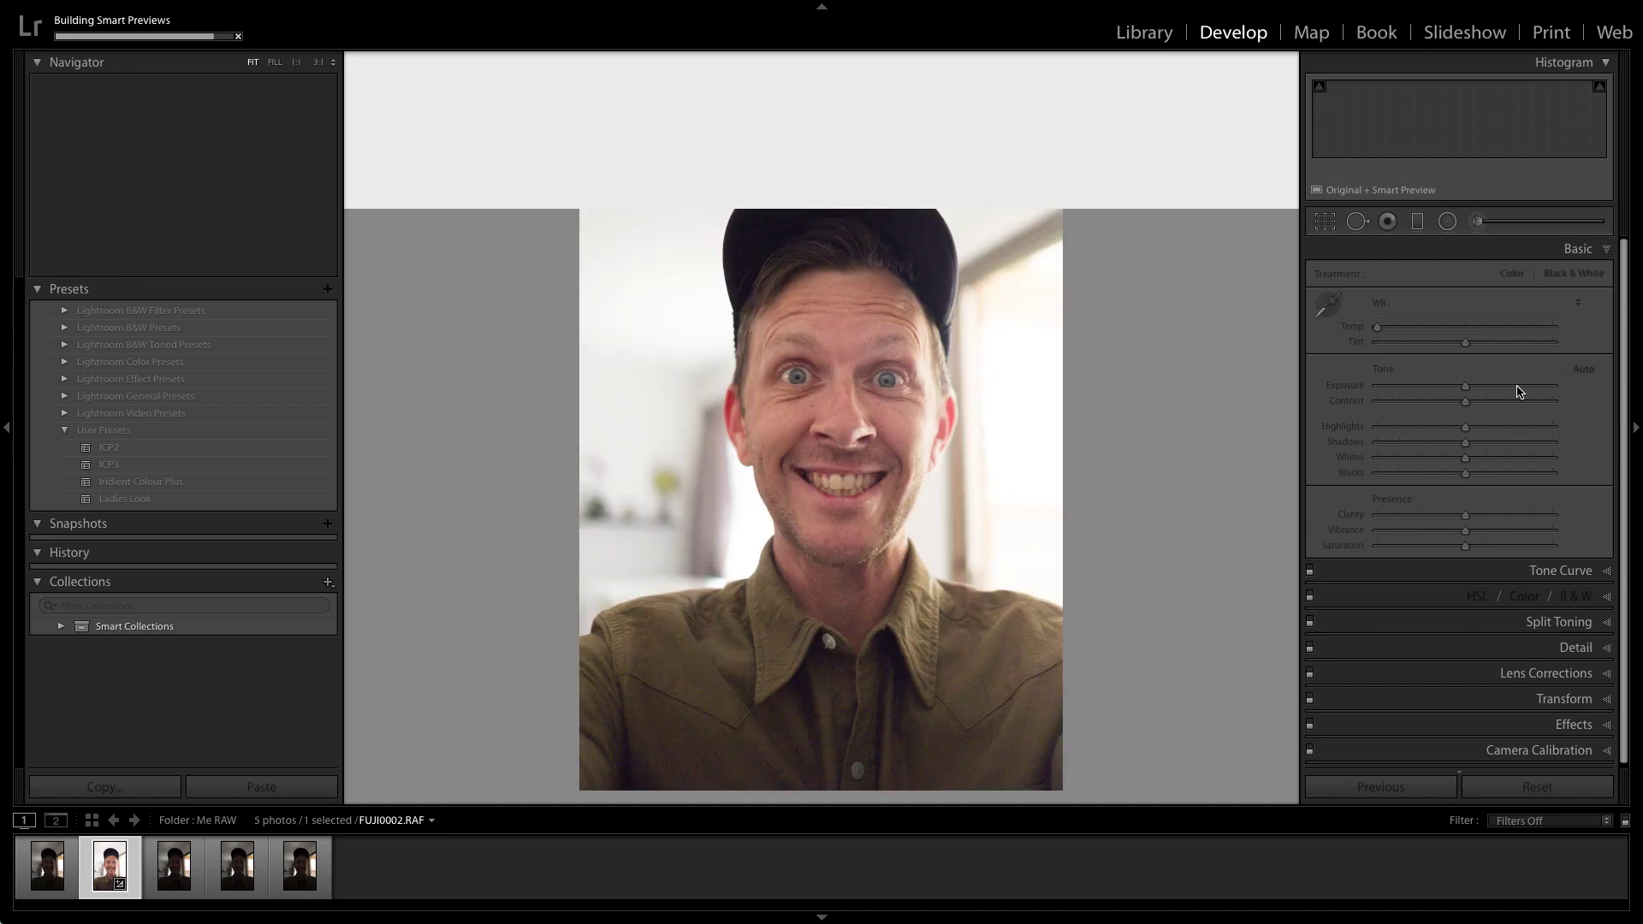
# - Check the +3.00 exposure RAF's shirt noise at 1:1, then return to Fit and the grid
pyautogui.click(1518, 392)
pyautogui.click(1517, 391)
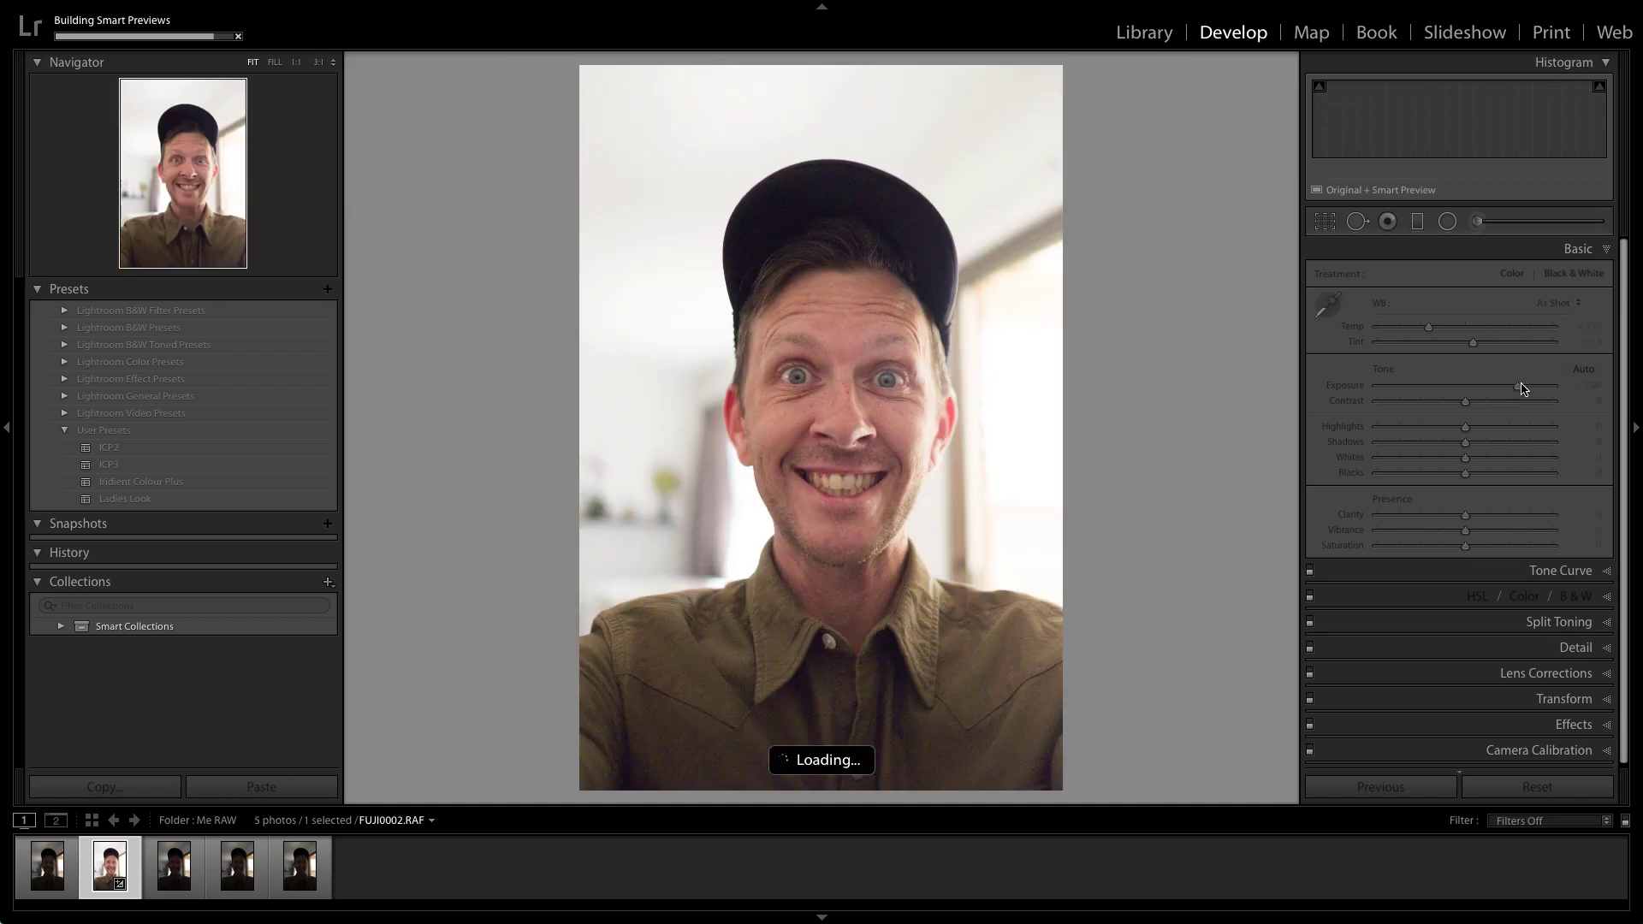
pyautogui.click(1517, 391)
pyautogui.click(984, 681)
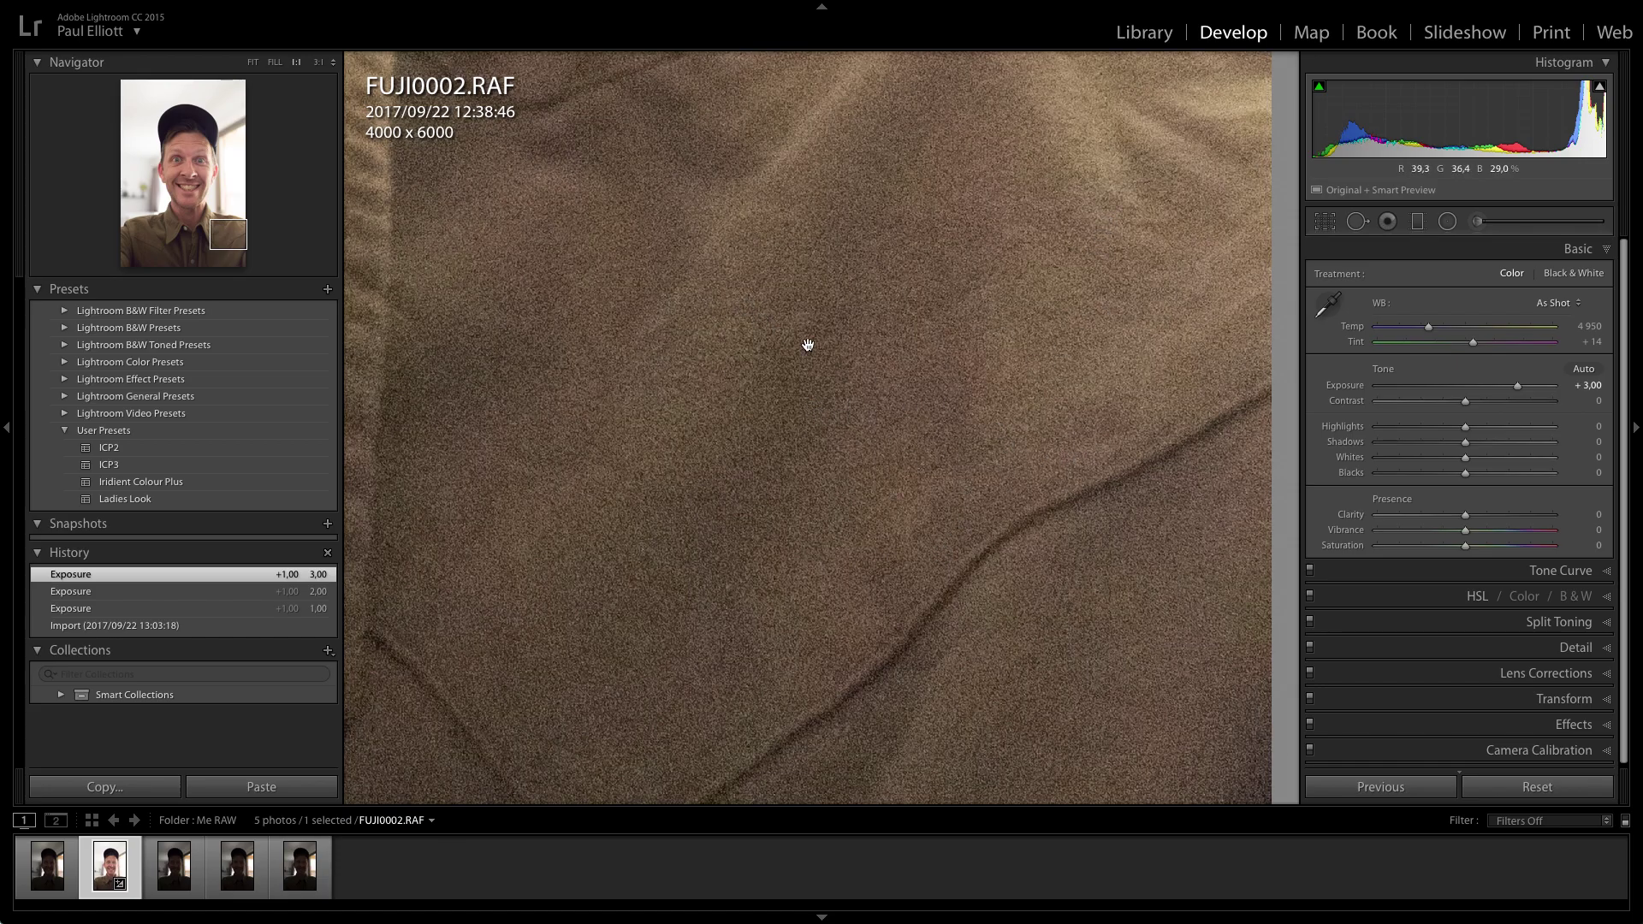
pyautogui.click(928, 424)
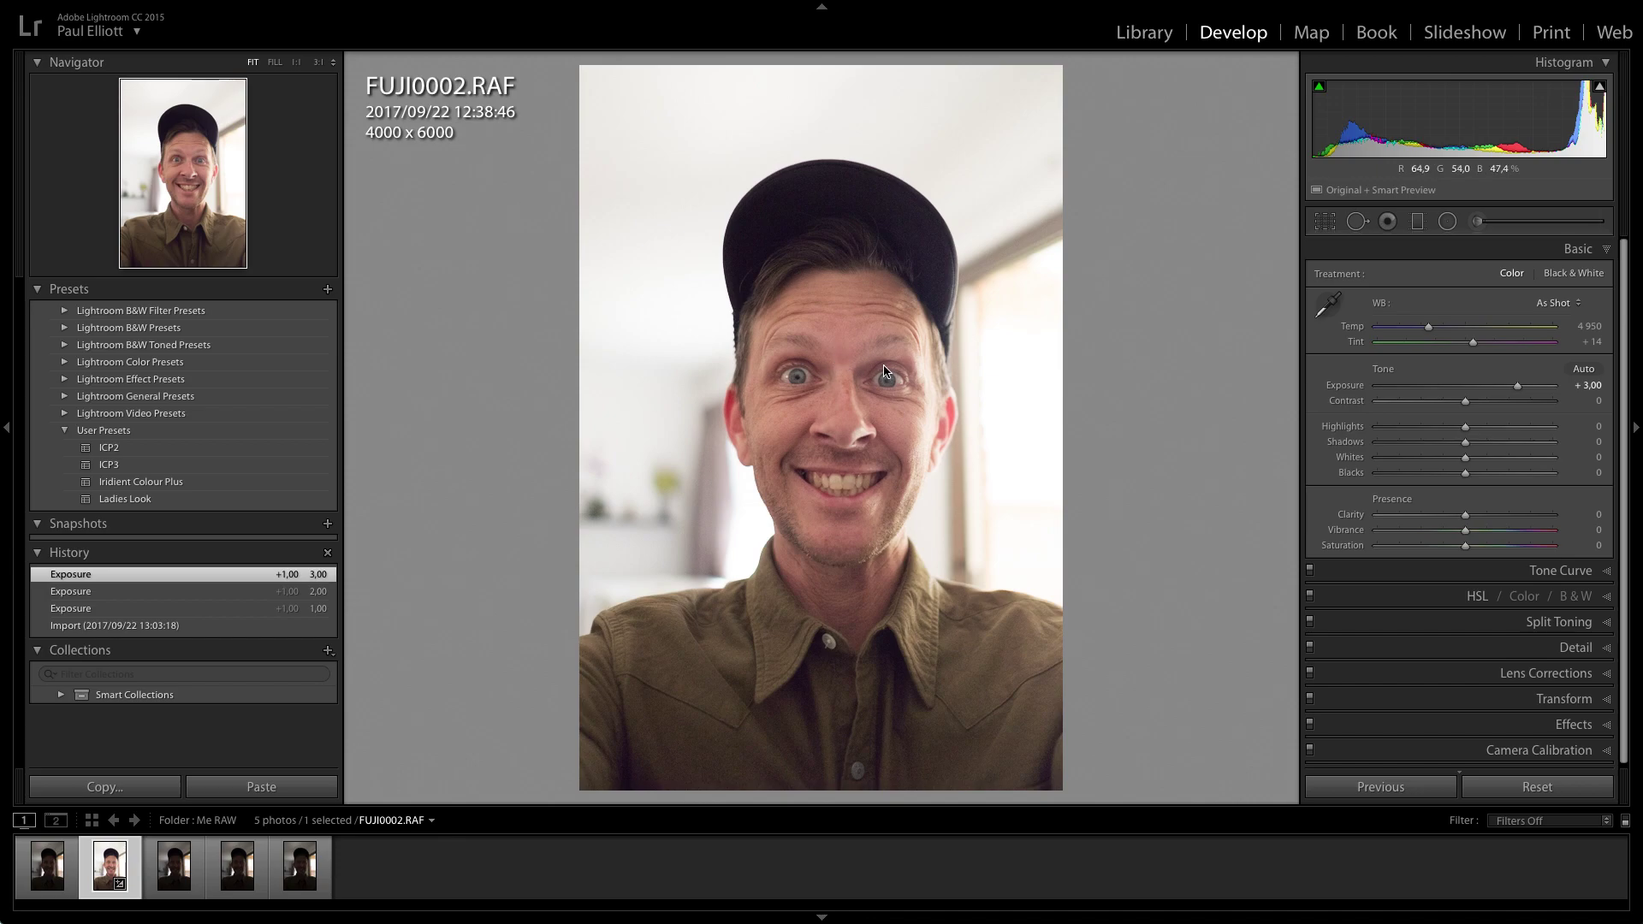
pyautogui.press('g')
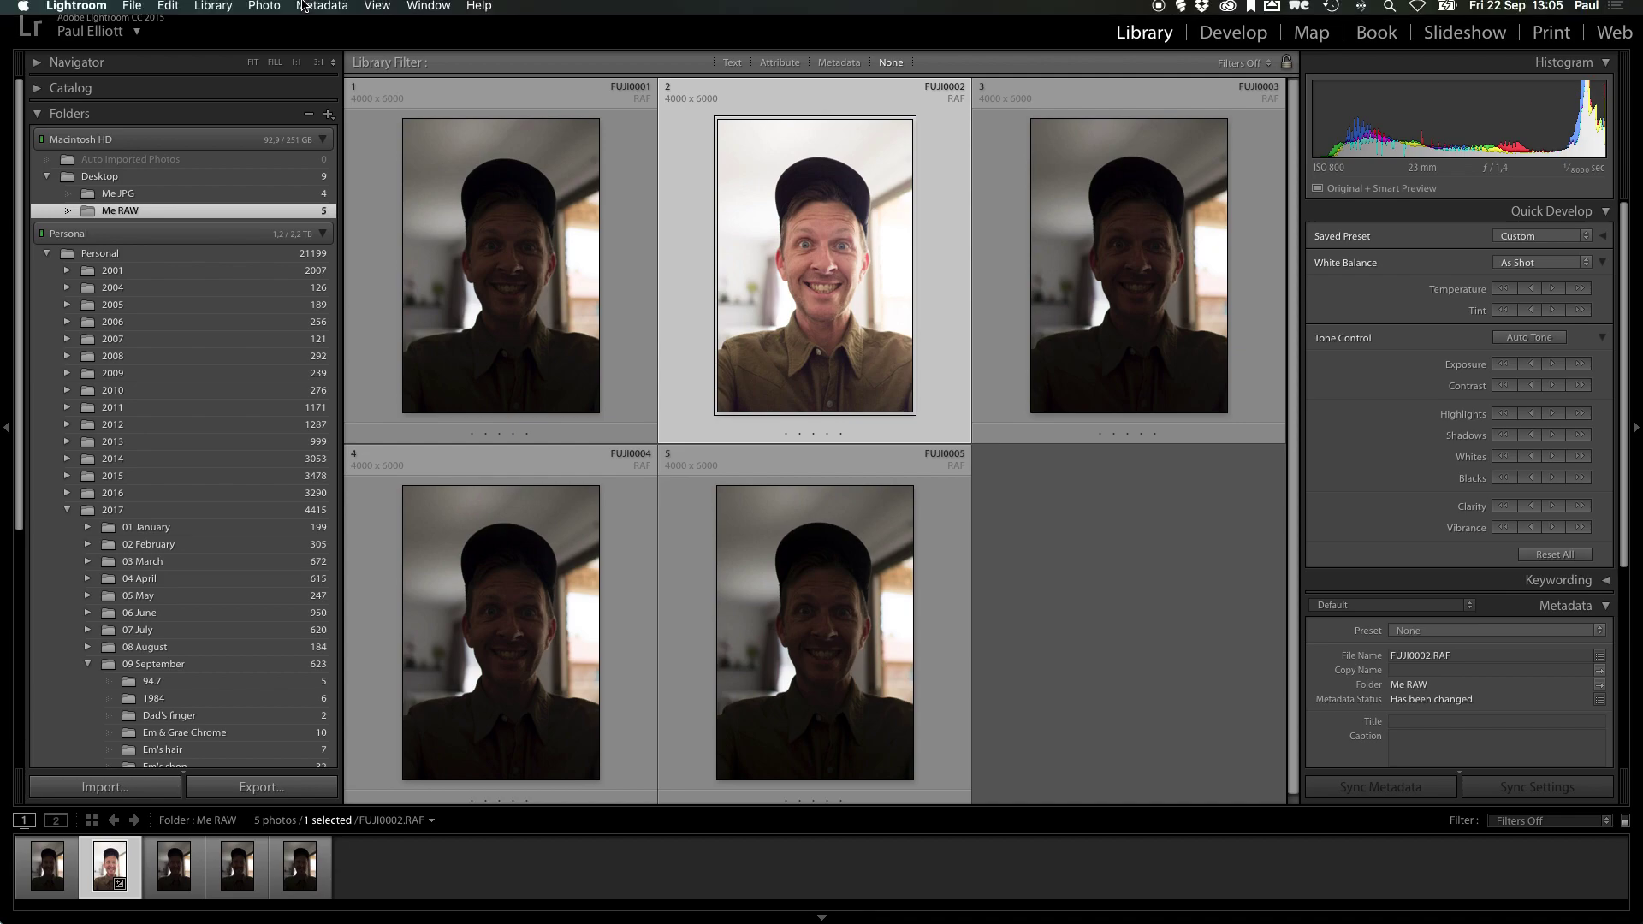
# - Run Plug-in Extras > Process Selected RAF(s) to DNG on FUJI0002.RAF
pyautogui.click(130, 8)
pyautogui.moveTo(190, 334)
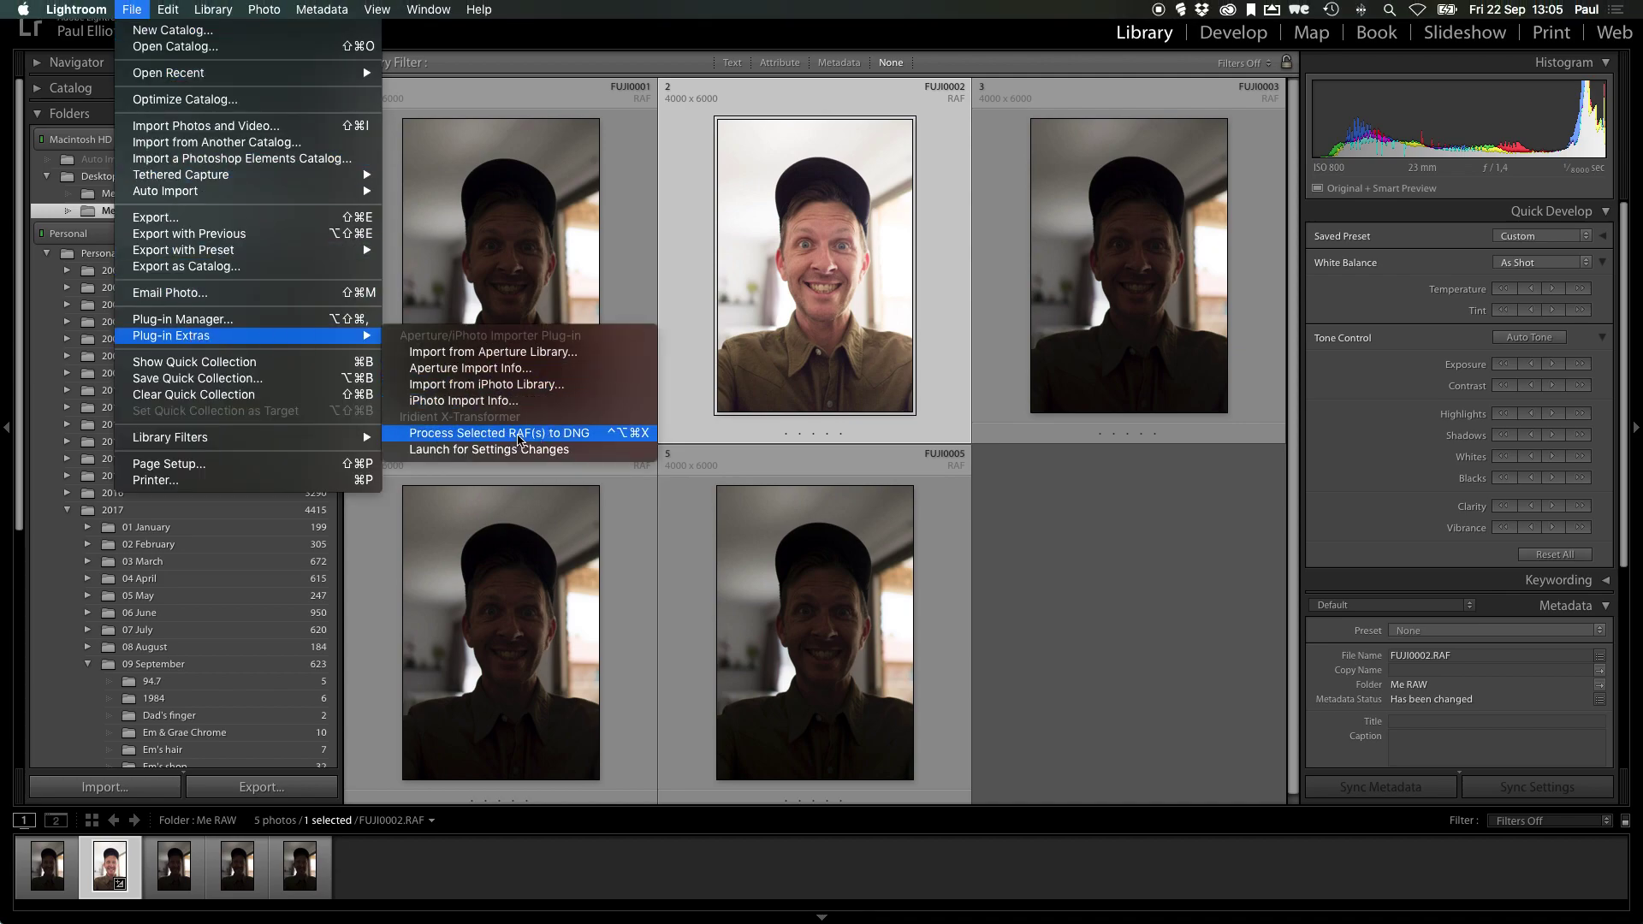
pyautogui.click(601, 434)
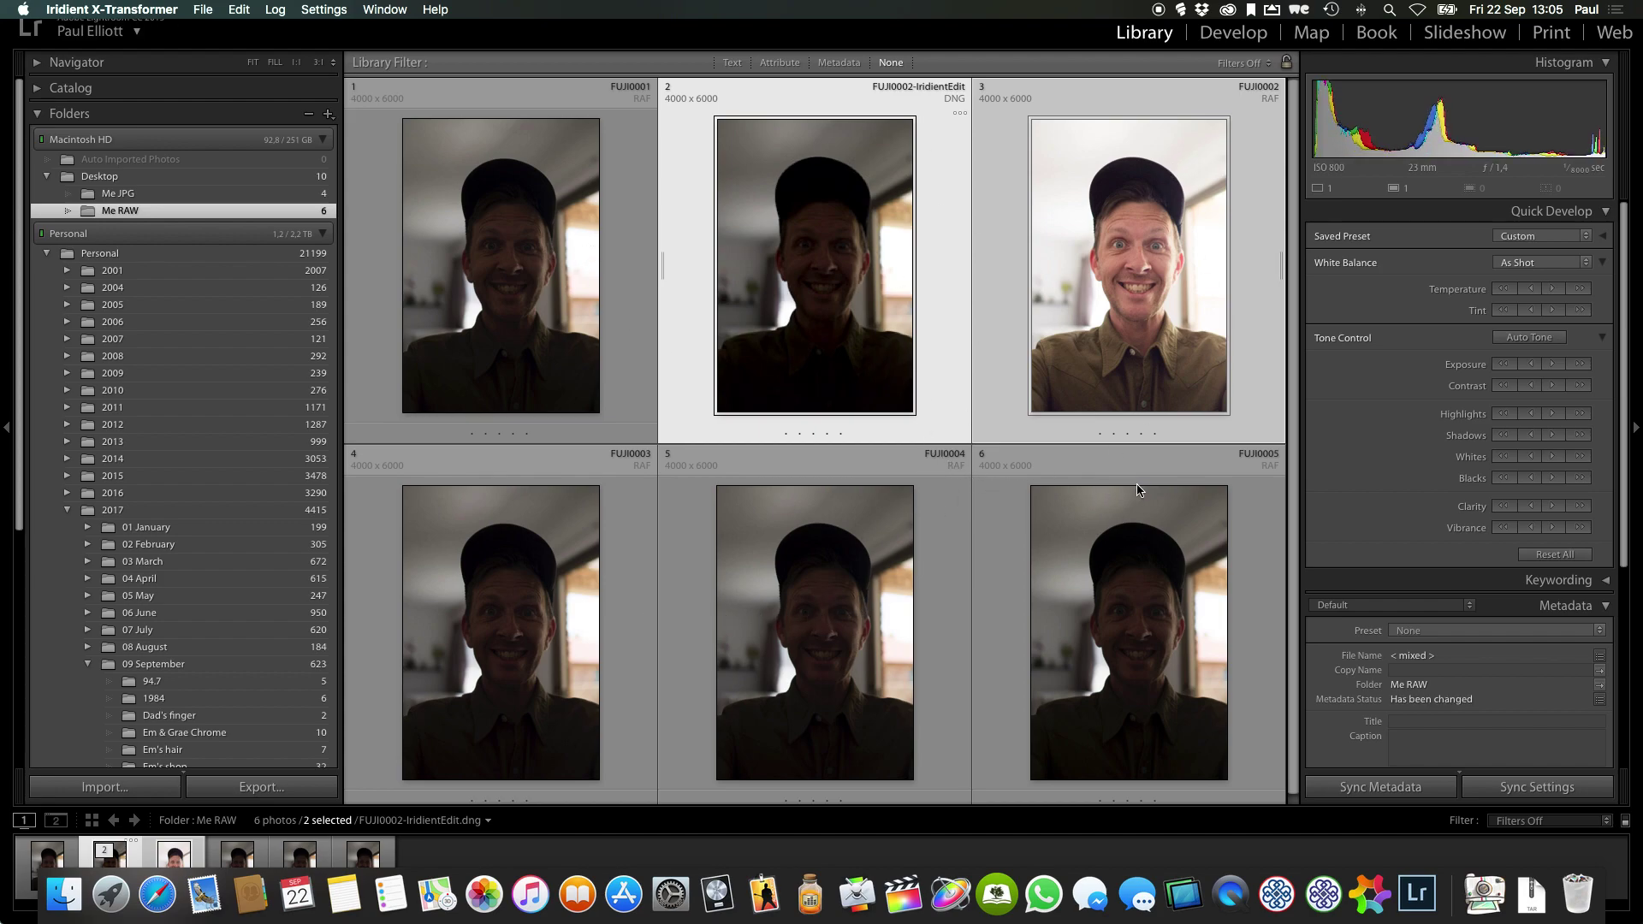
# - Select FUJI0002.RAF and reset all its Quick Develop adjustments
pyautogui.click(1082, 530)
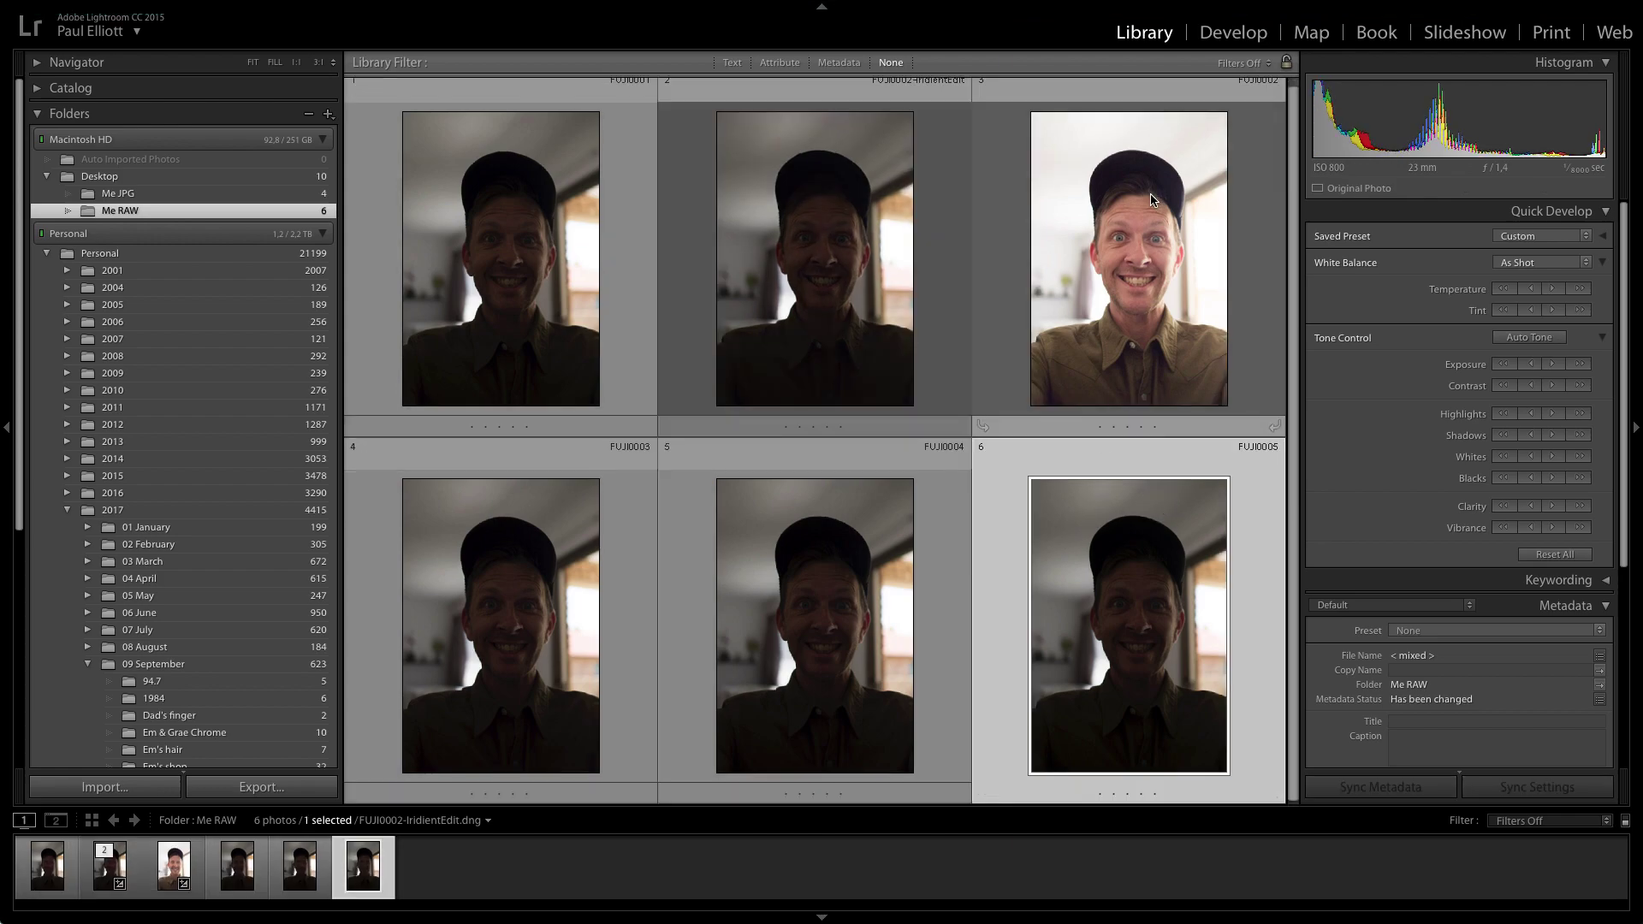
pyautogui.click(1151, 207)
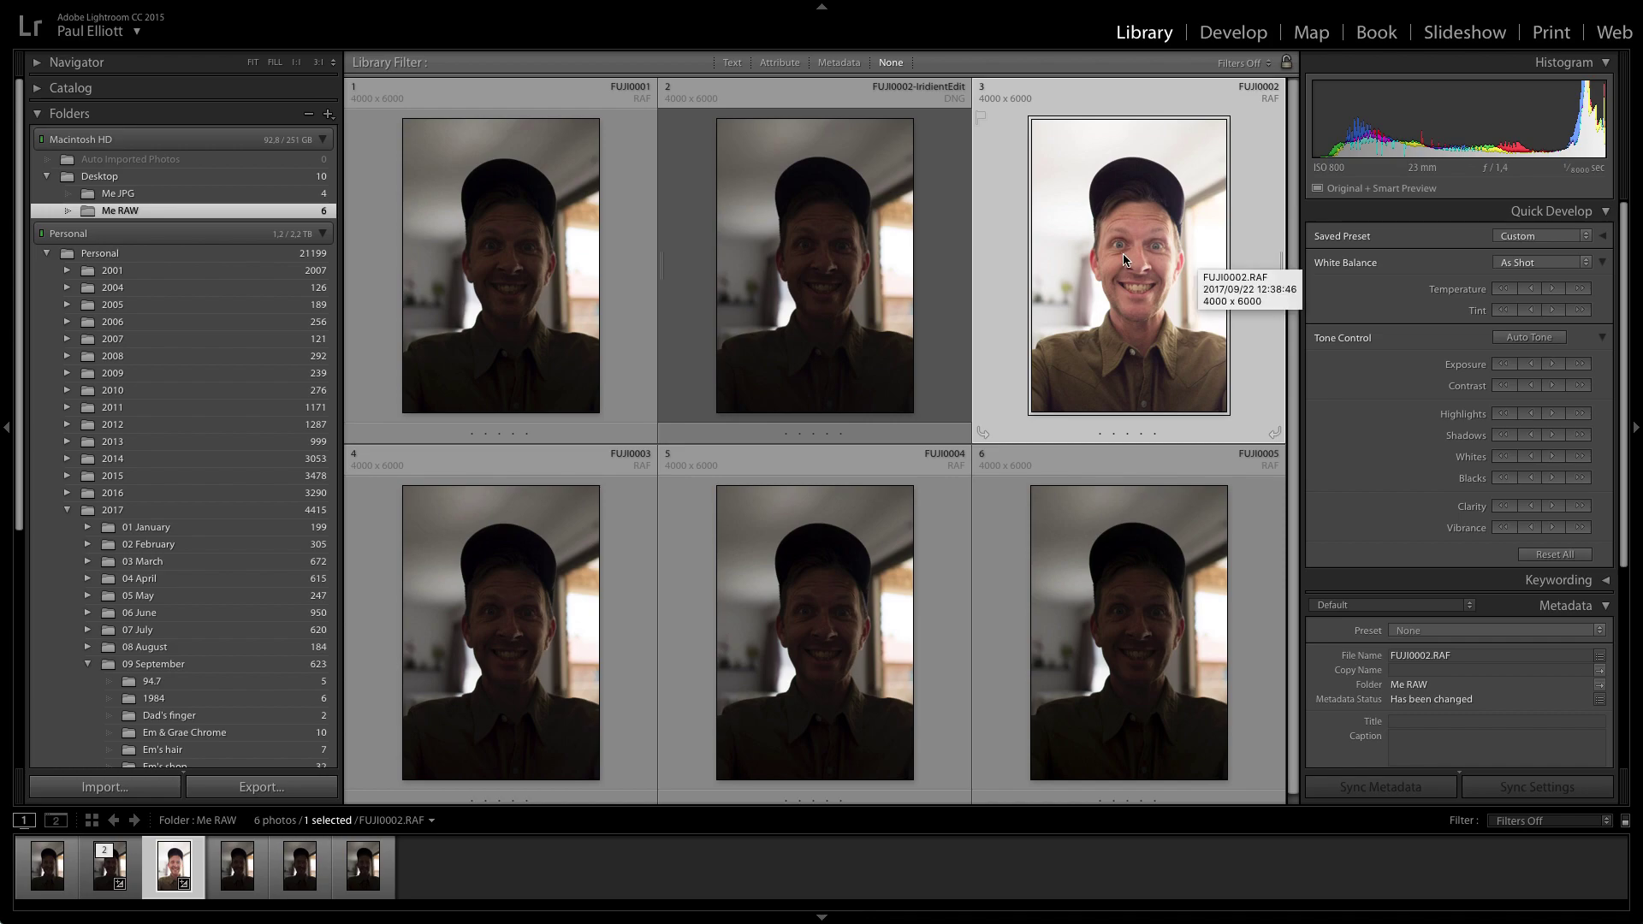
pyautogui.click(1554, 555)
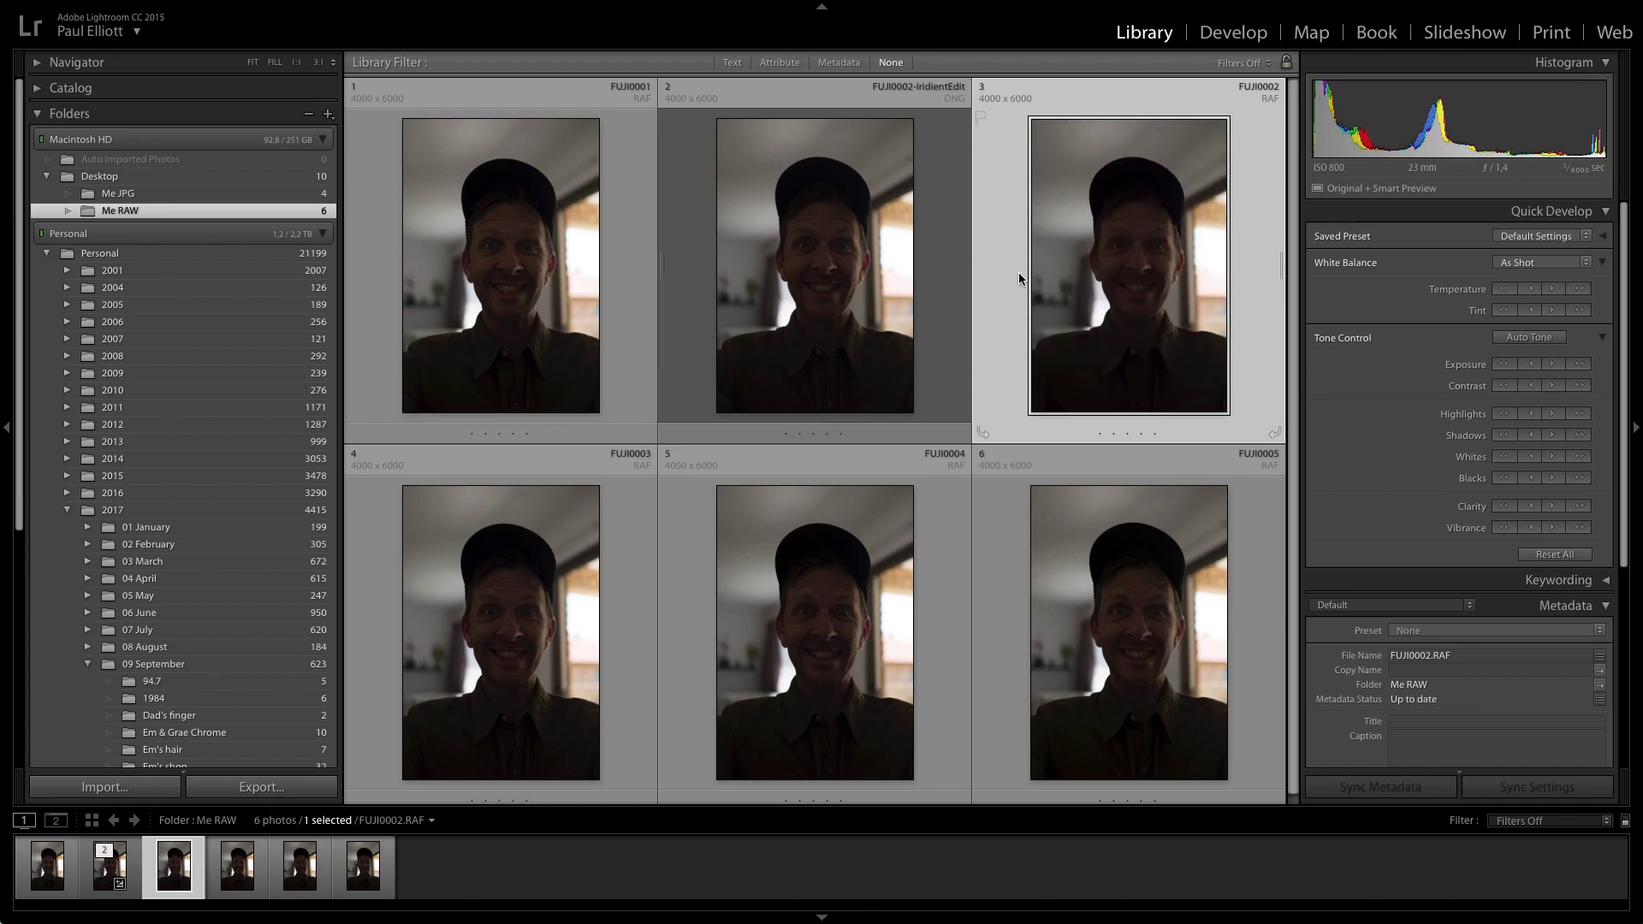
# - Flip between the RAF and the converted DNG to compare, ending on the DNG
pyautogui.press('Left')
pyautogui.press('Right')
pyautogui.press('Left')
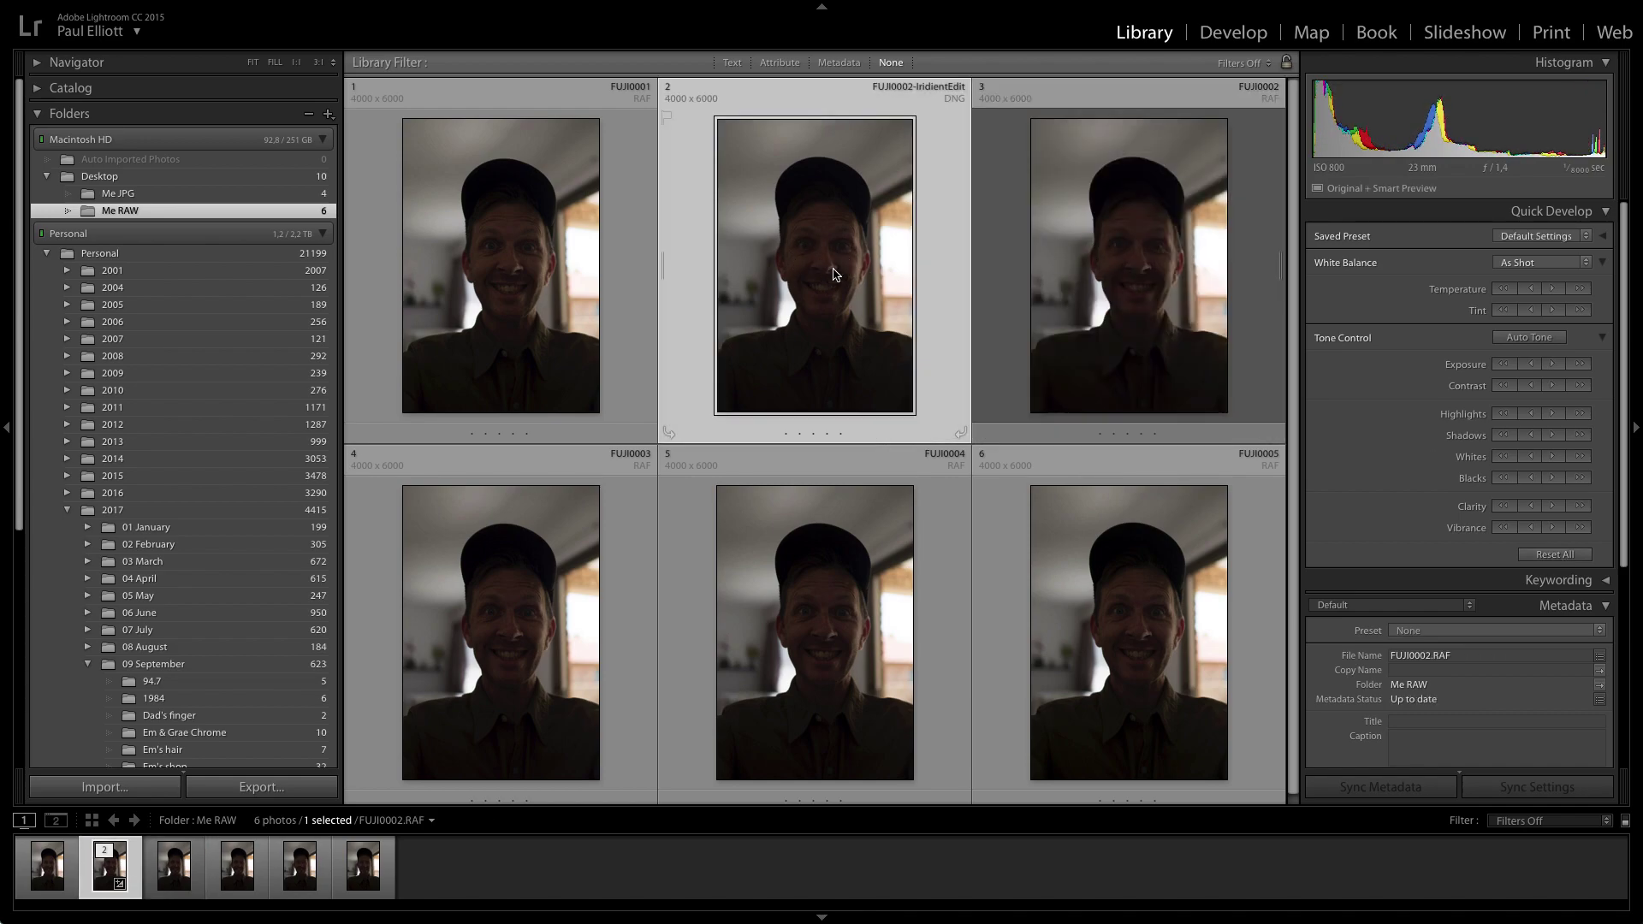
pyautogui.press('Right')
pyautogui.press('Left')
pyautogui.press('Right')
pyautogui.press('Left')
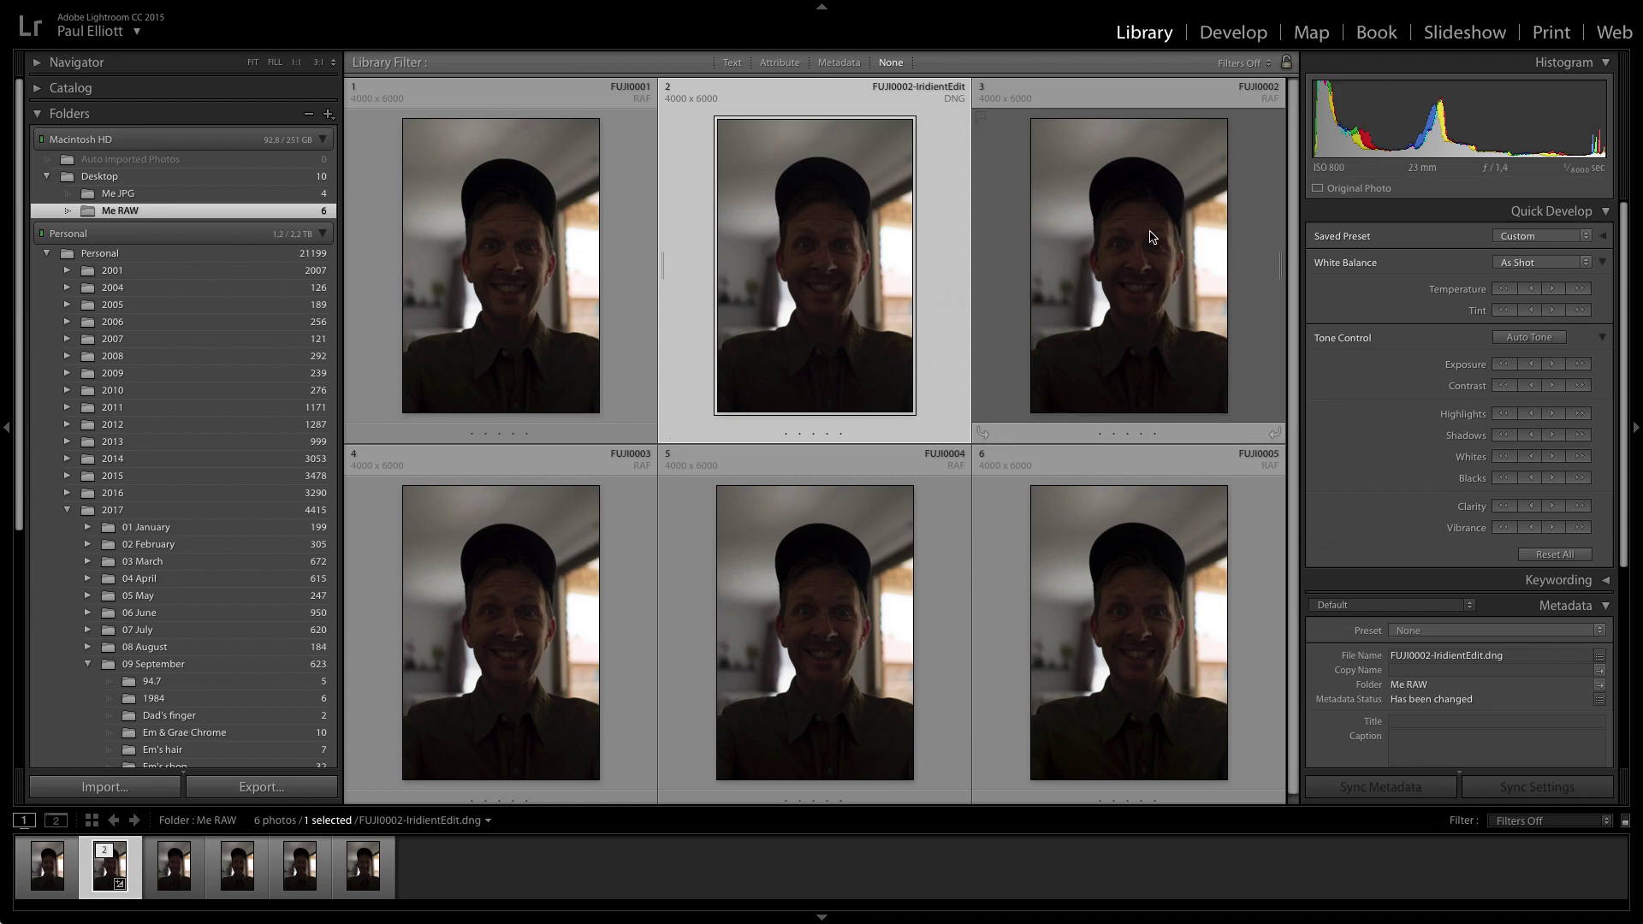
# - In Develop, set the DNG's Exposure to +2.30 and Shadows to +37
pyautogui.doubleClick(834, 258)
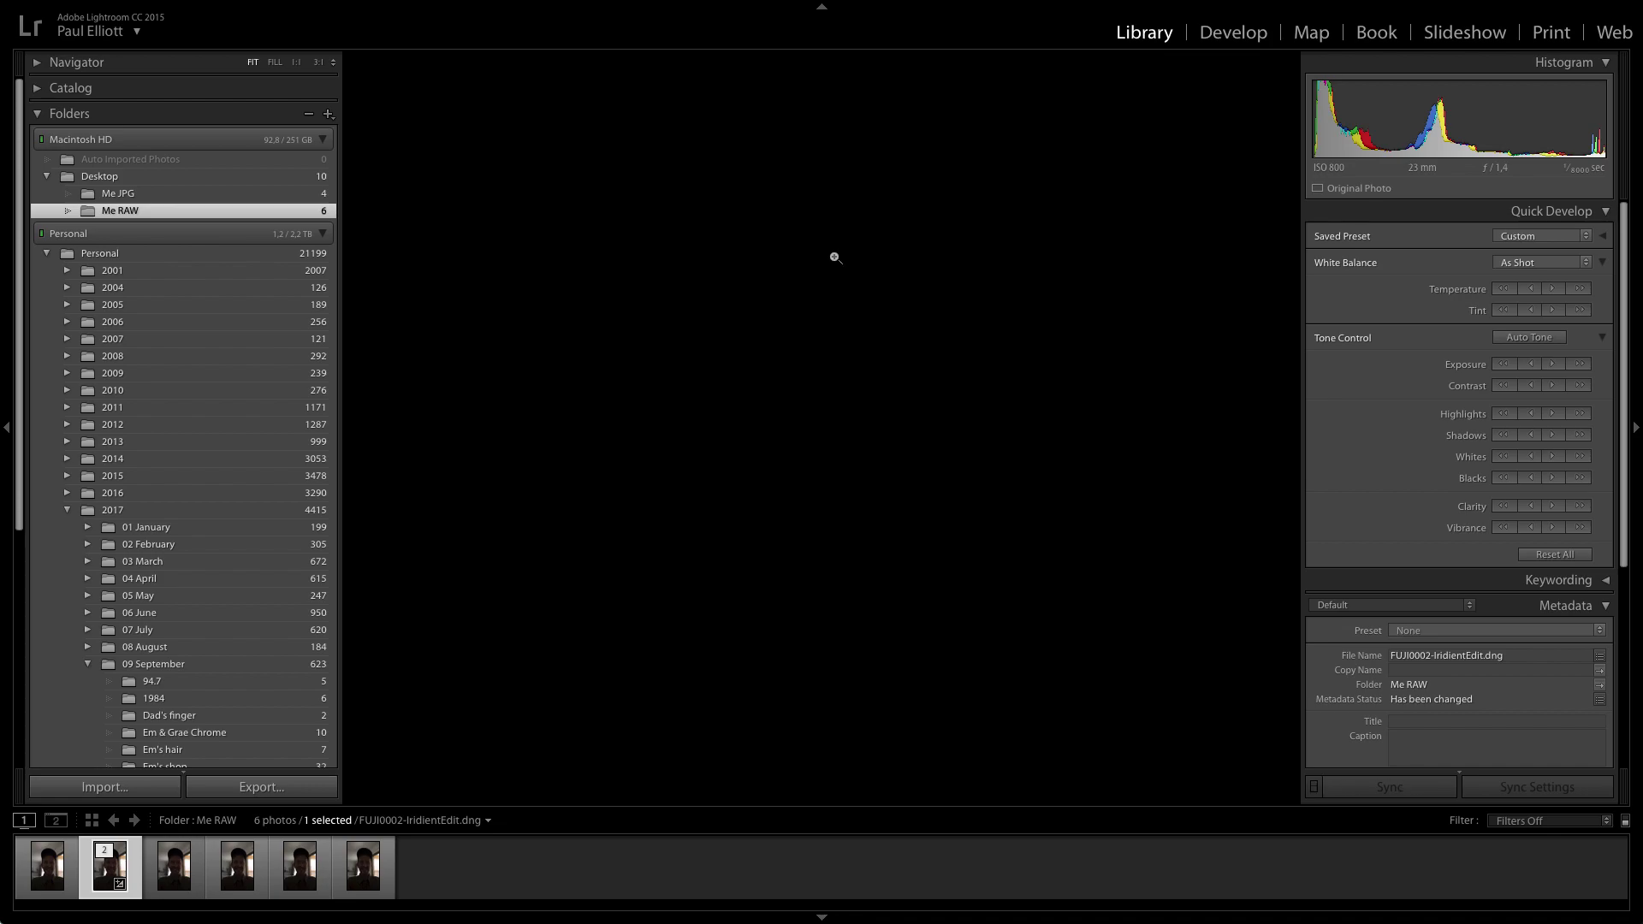
pyautogui.press('d')
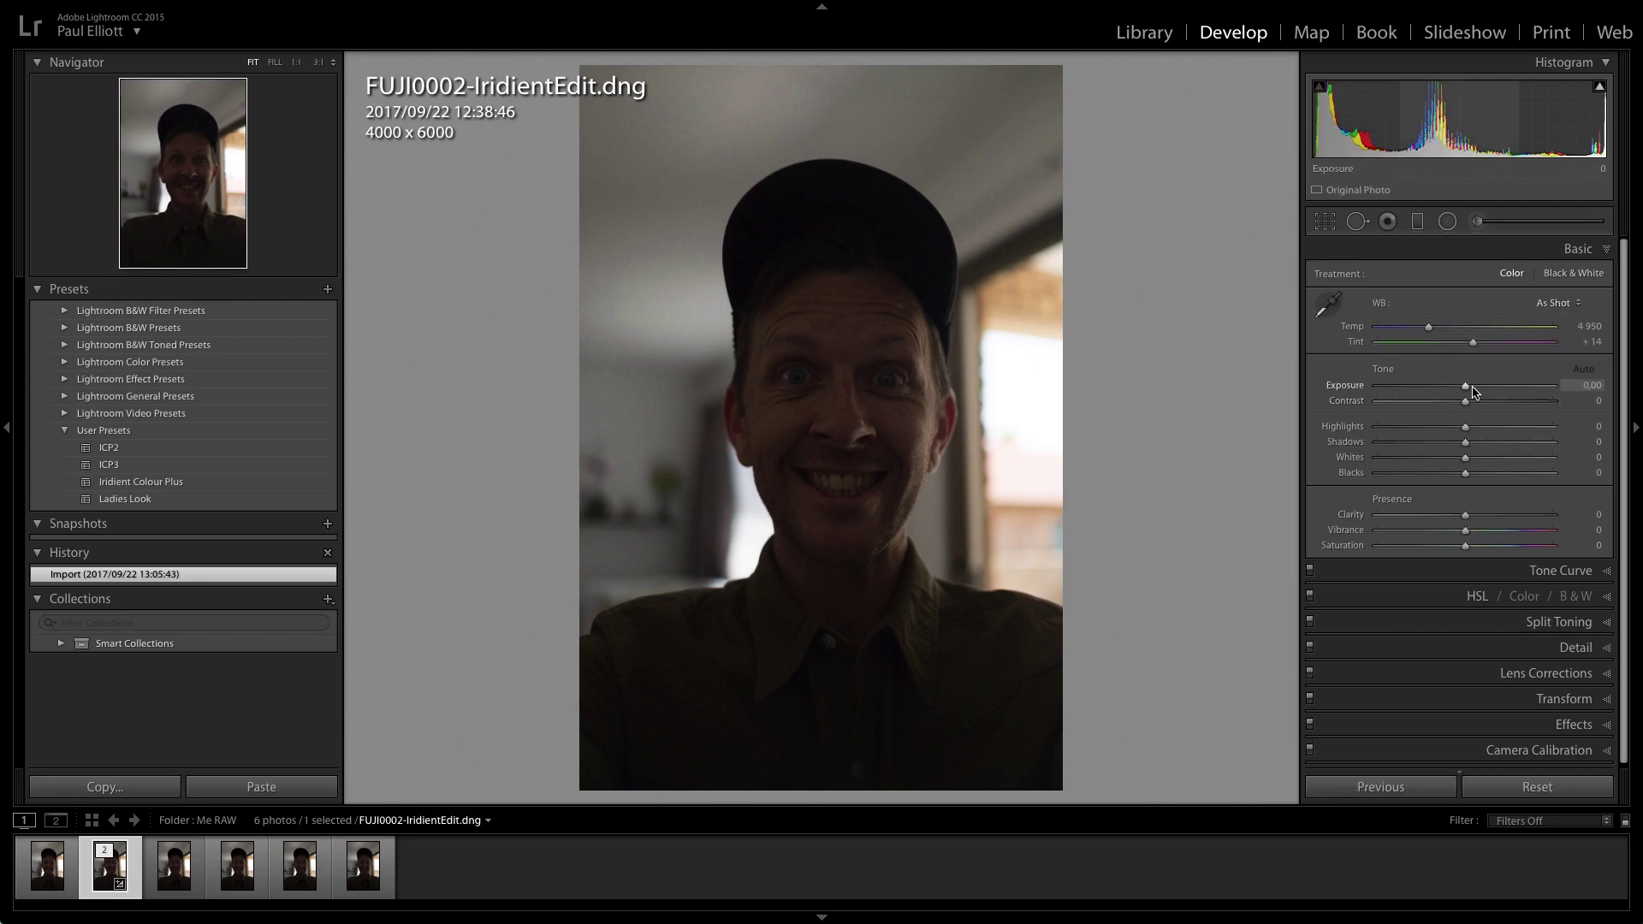
pyautogui.moveTo(1473, 392); pyautogui.dragTo(1507, 388)
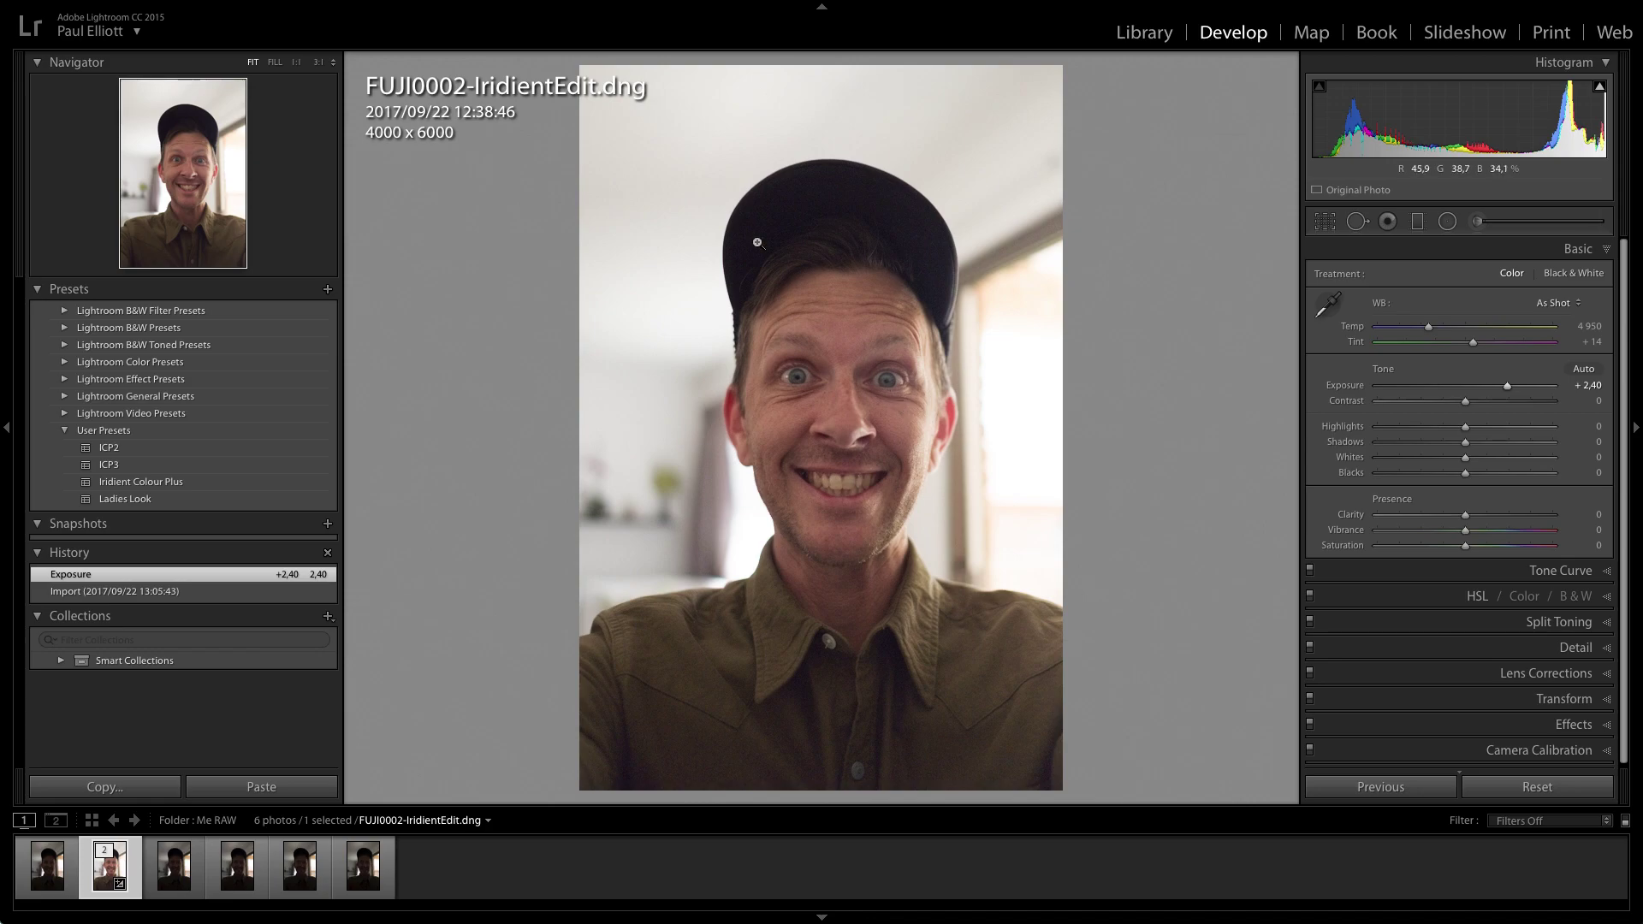
pyautogui.moveTo(1507, 386); pyautogui.dragTo(1504, 386)
pyautogui.moveTo(1469, 450); pyautogui.dragTo(1500, 447)
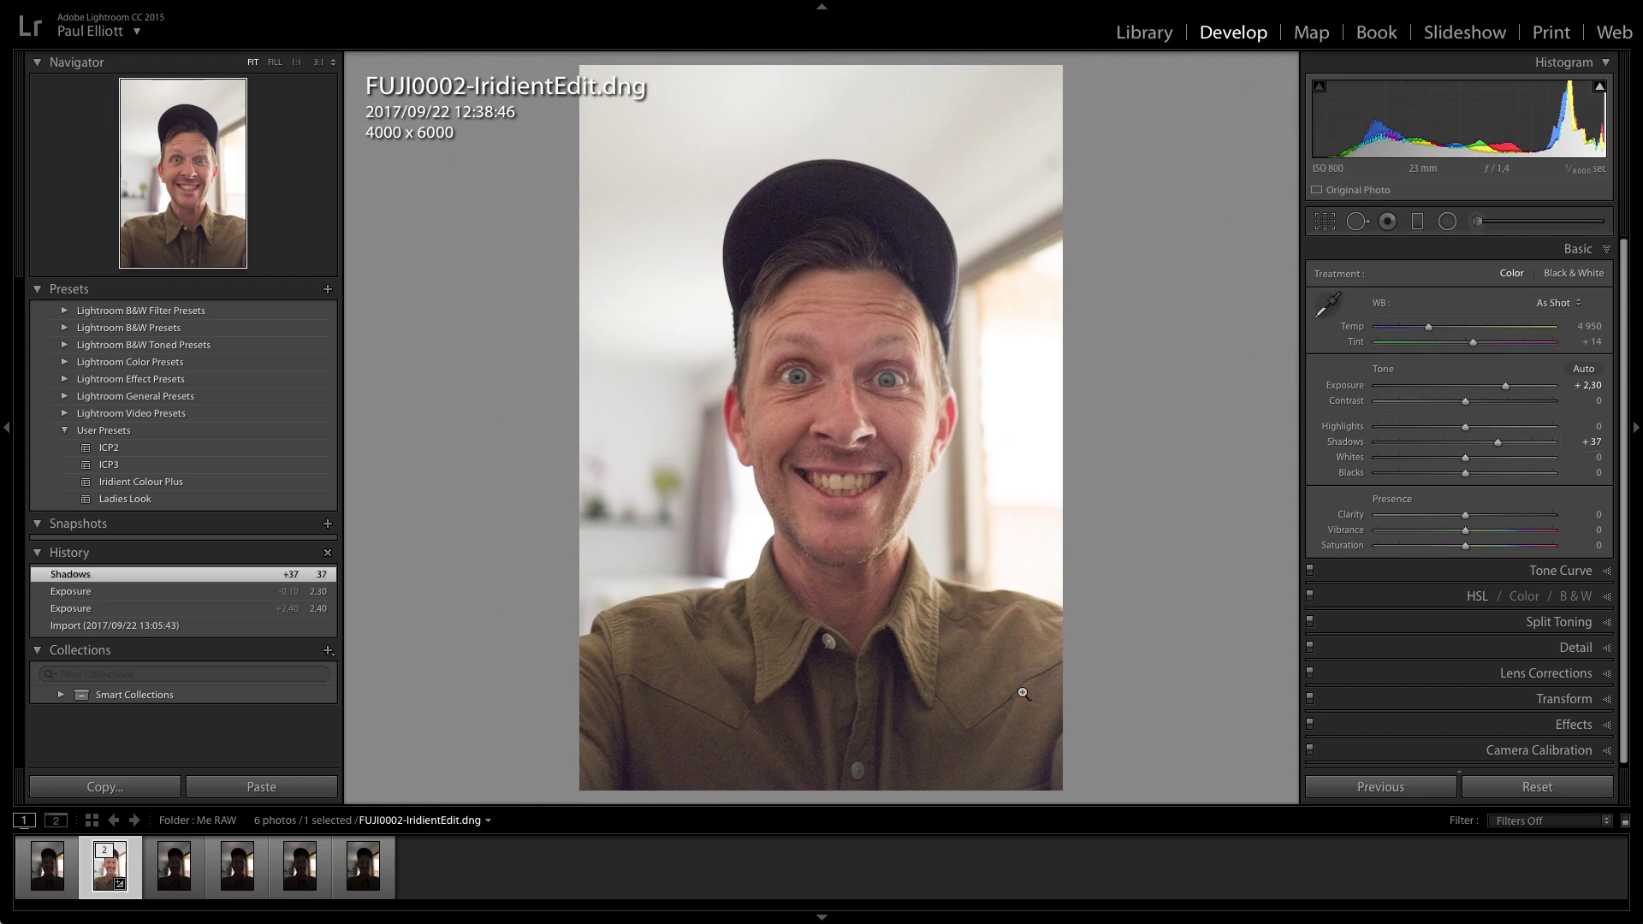
# - Inspect the DNG's shirt noise at 1:1, then return to the full portrait
pyautogui.click(979, 689)
pyautogui.moveTo(979, 690); pyautogui.dragTo(1057, 521)
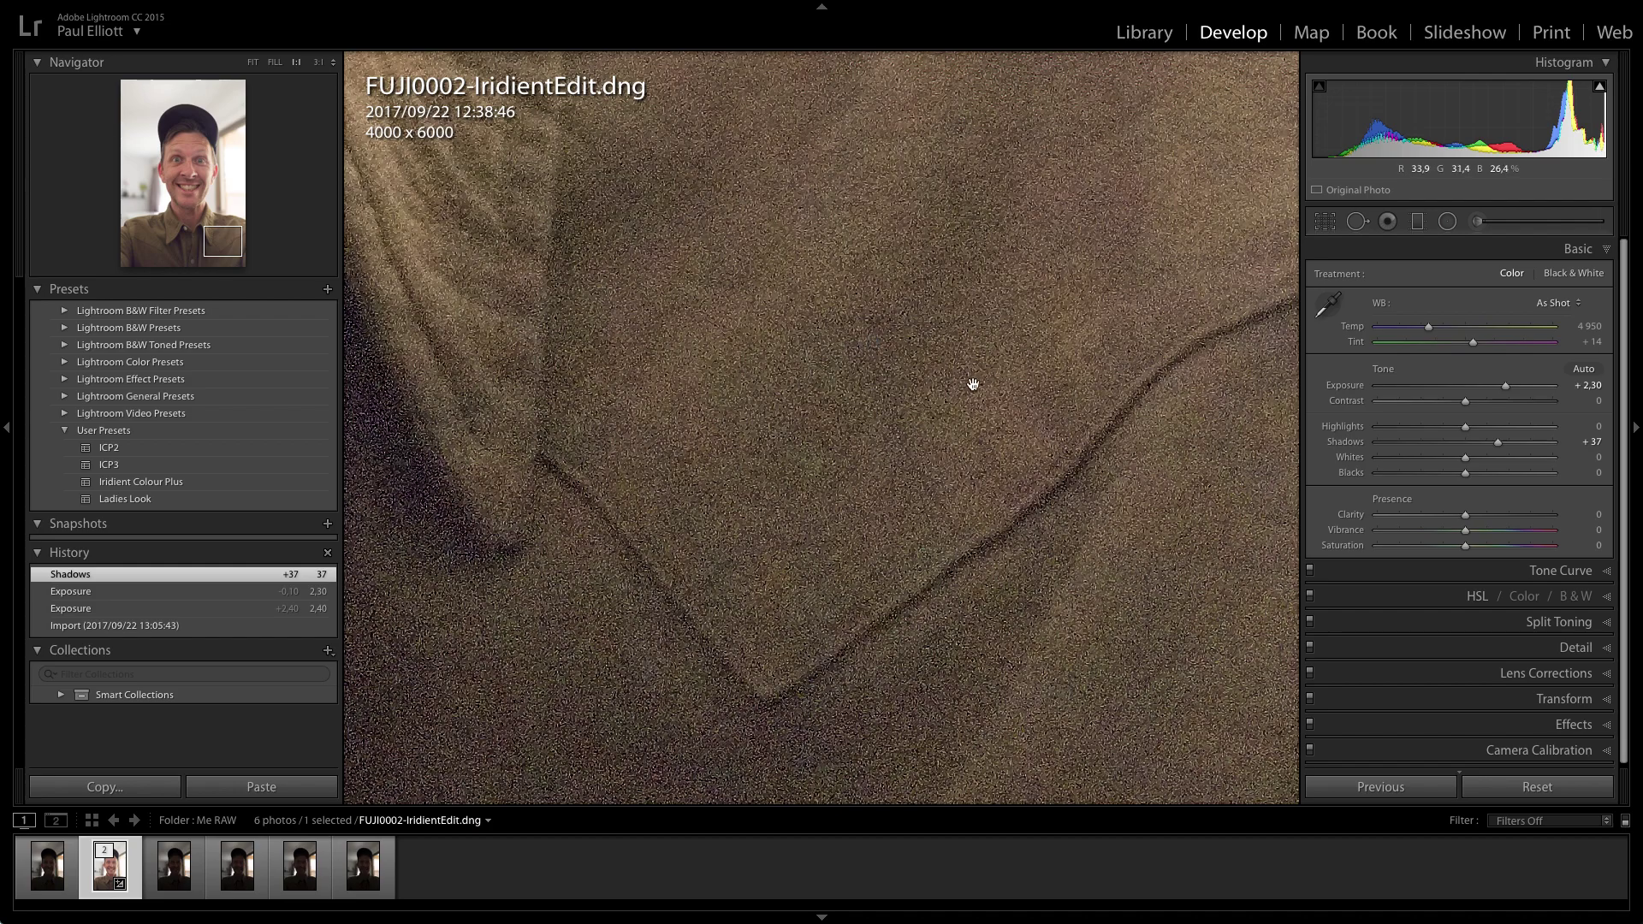
pyautogui.click(847, 362)
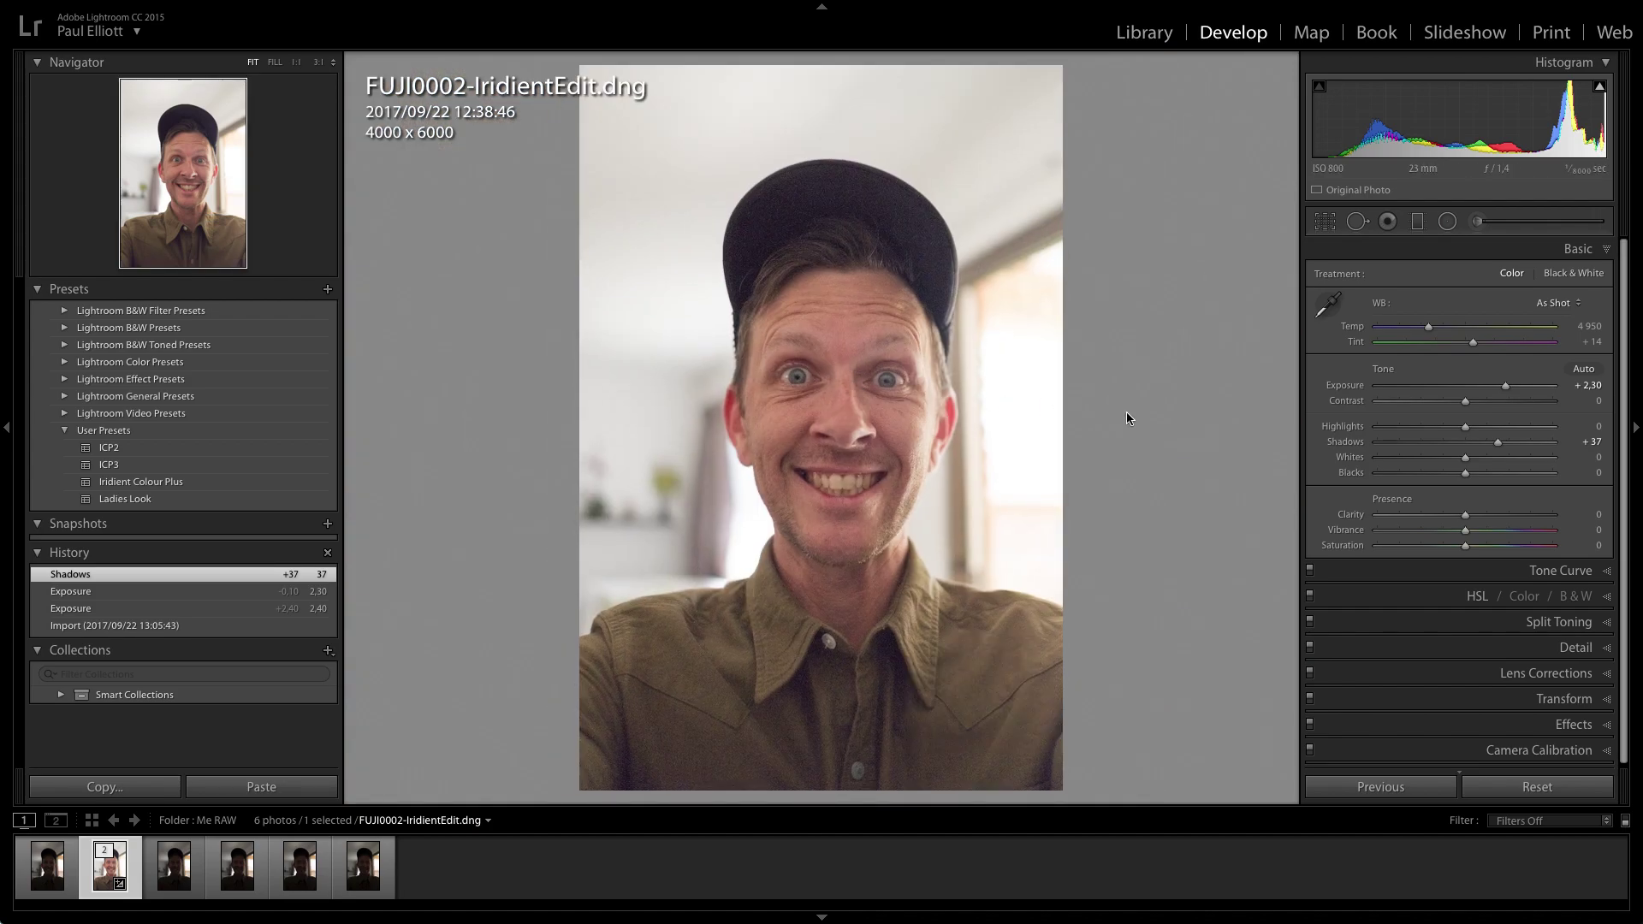
# - Synchronize the DNG's settings onto FUJI0002.RAF and compare both side by side
pyautogui.press('g')
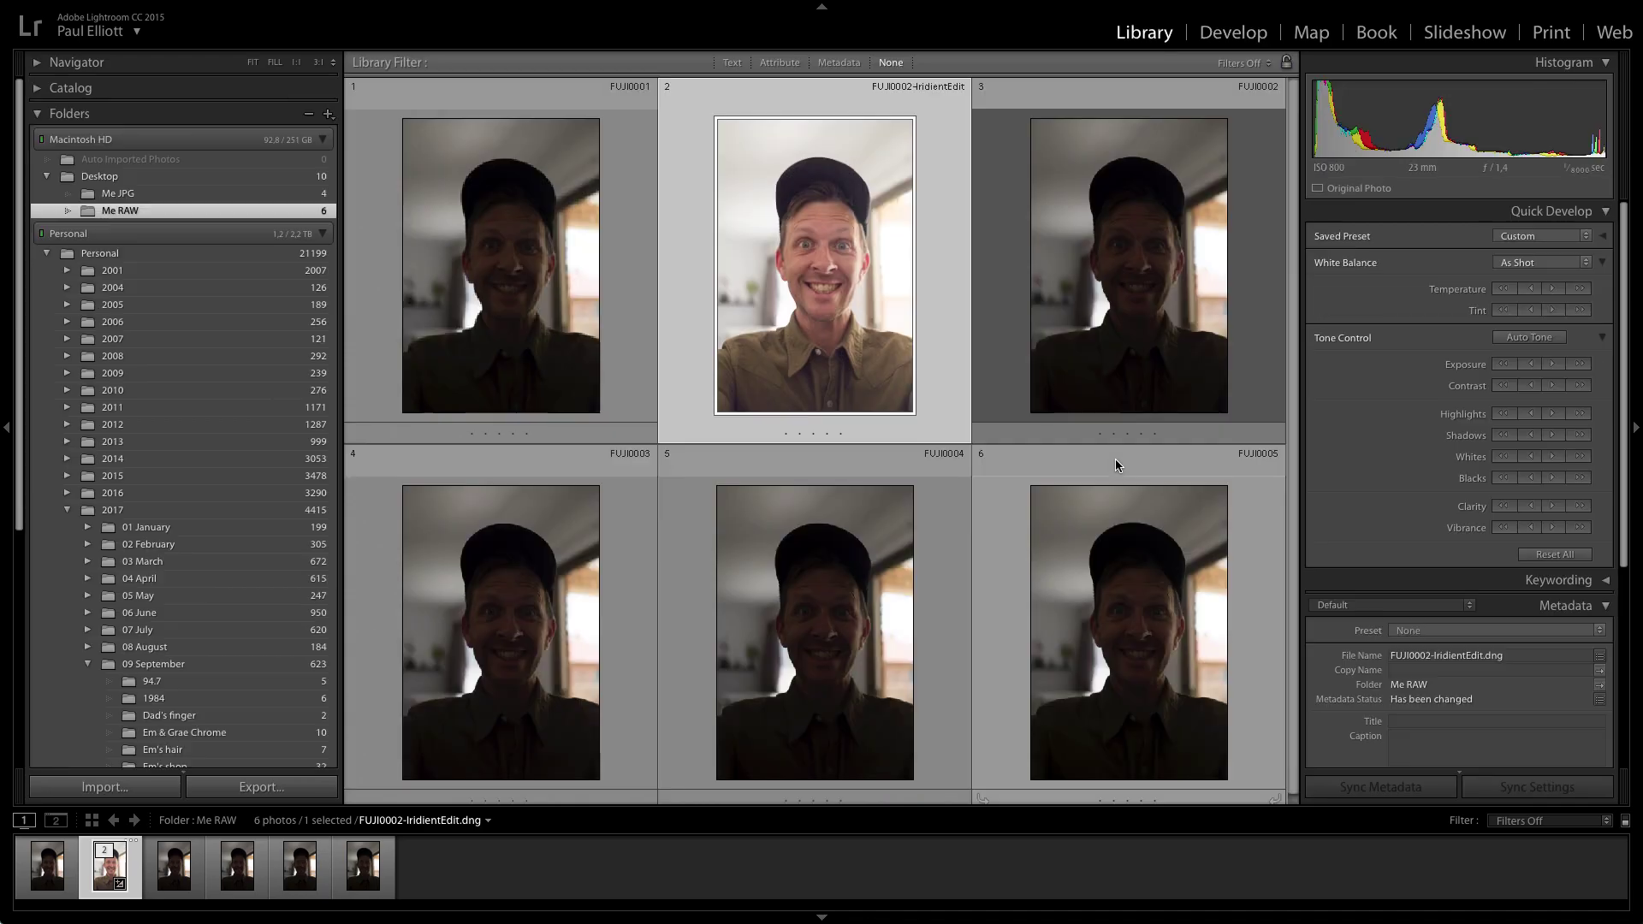
pyautogui.keyDown('shift'); pyautogui.click(1162, 274); pyautogui.keyUp('shift')
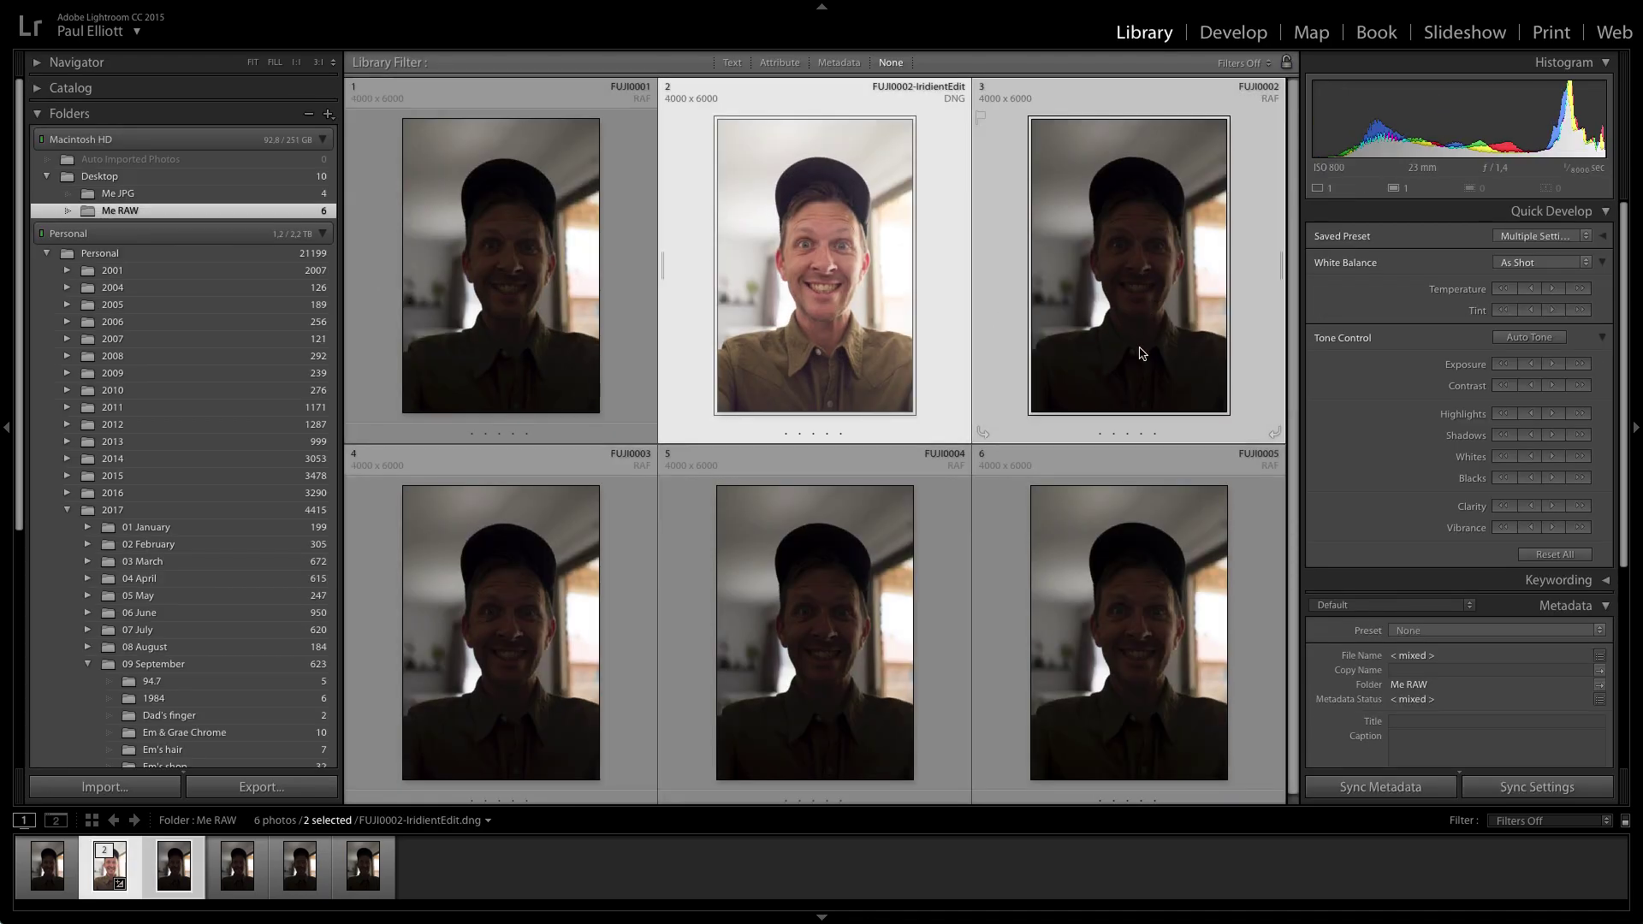
pyautogui.press('super+shift+s')
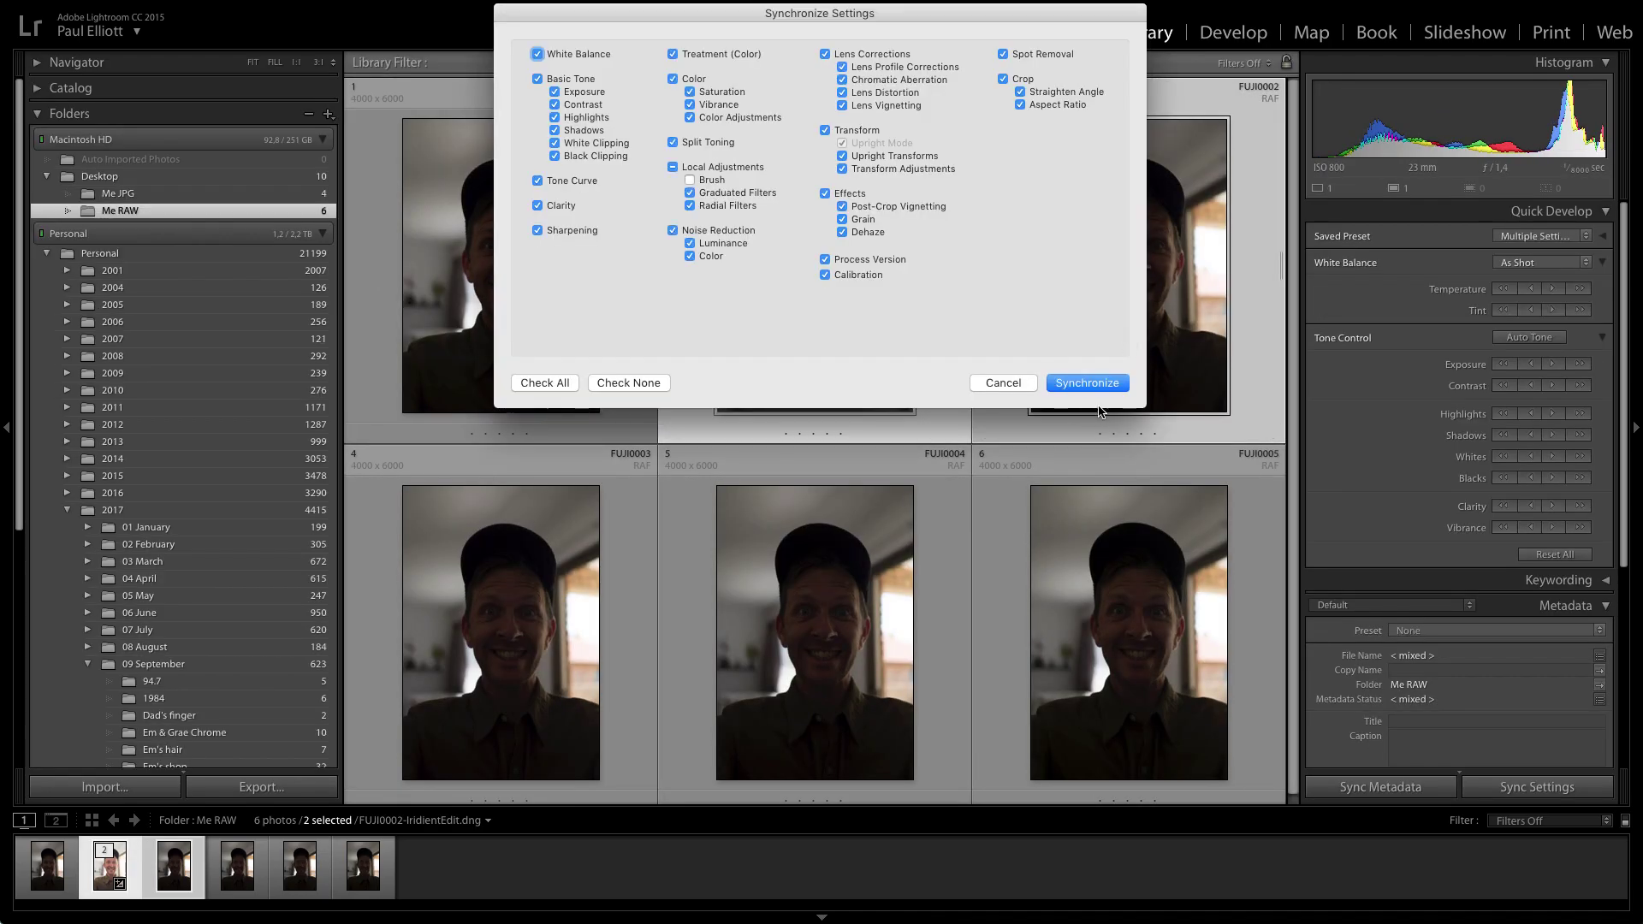
pyautogui.click(1090, 379)
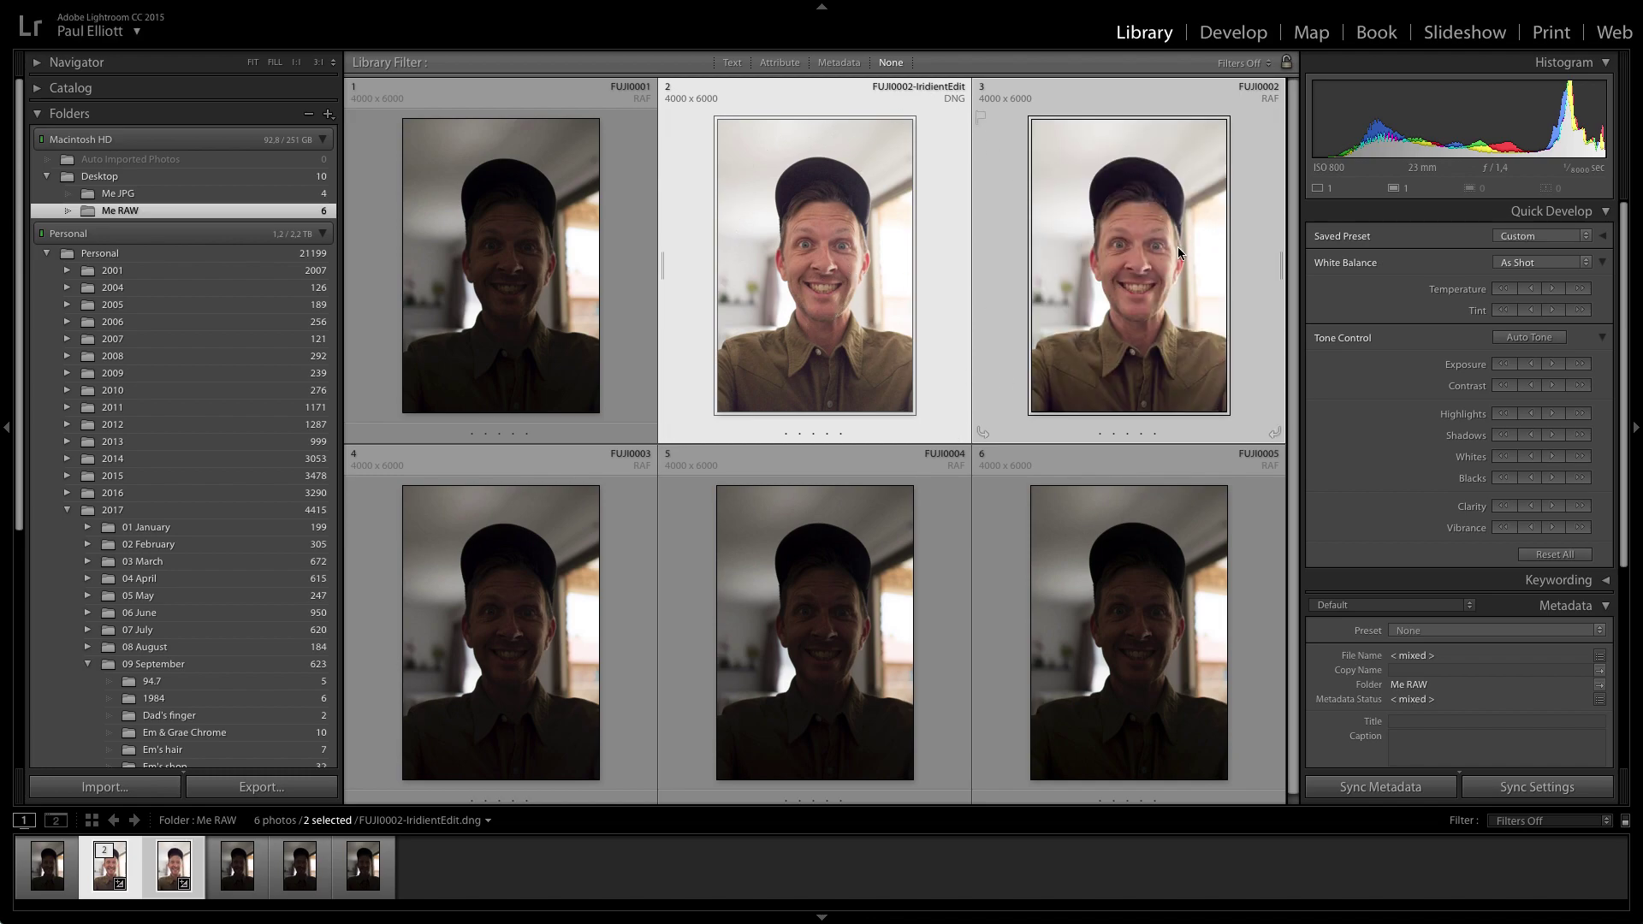
pyautogui.press('c')
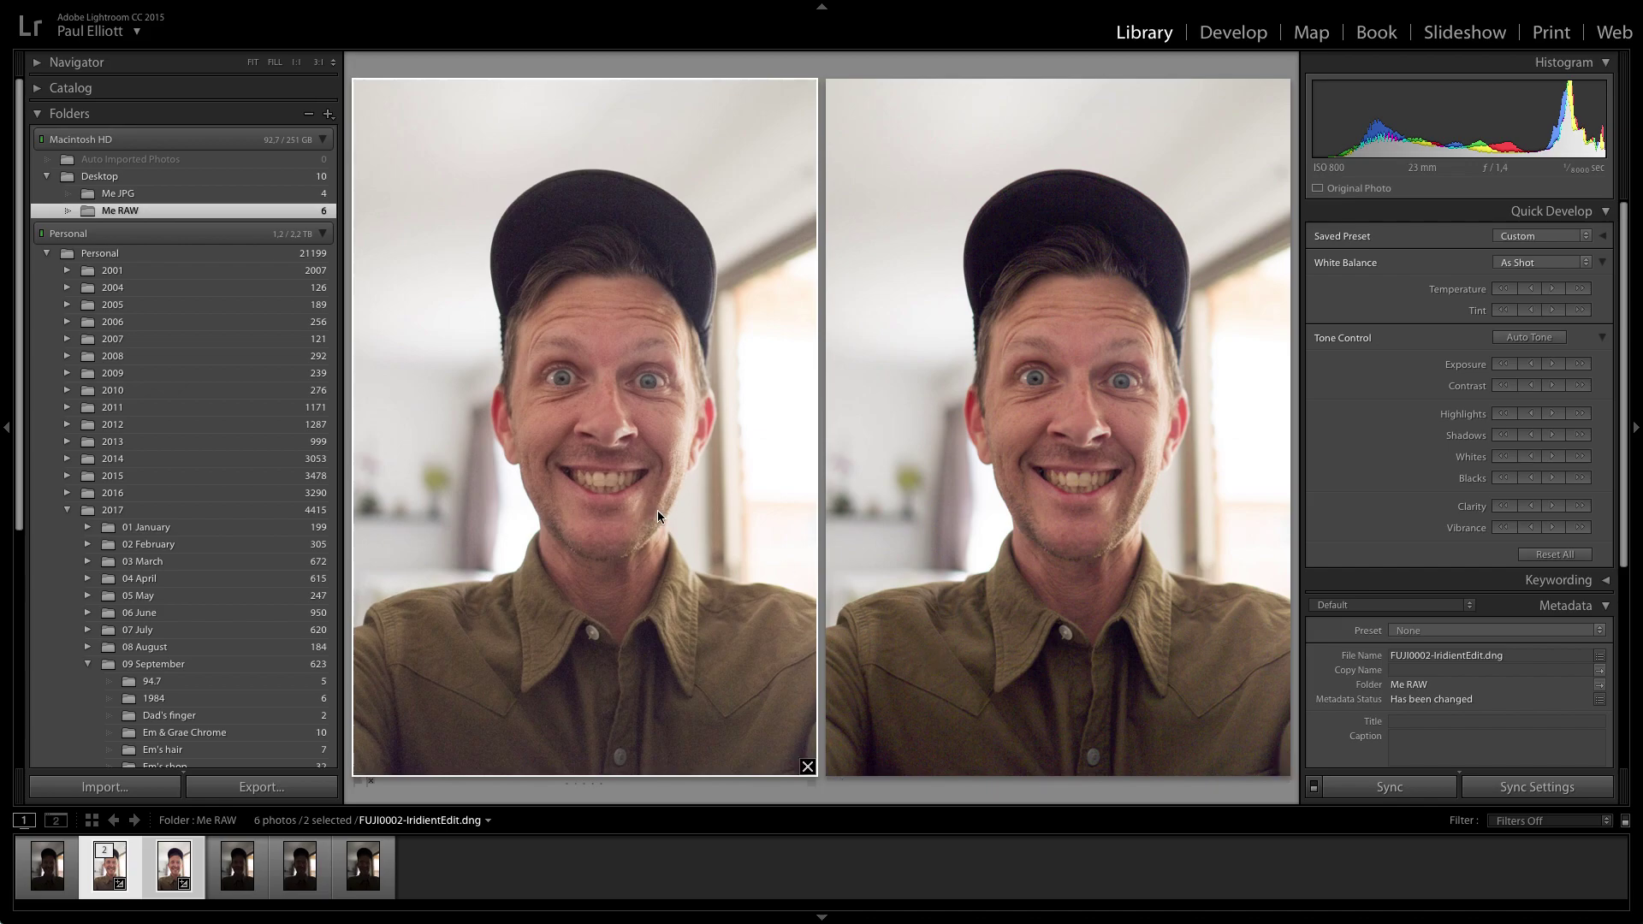
# - Open FUJI0002-IridientEdit.dng from the grid and zoom to 1:1 around the jaw
pyautogui.press('g')
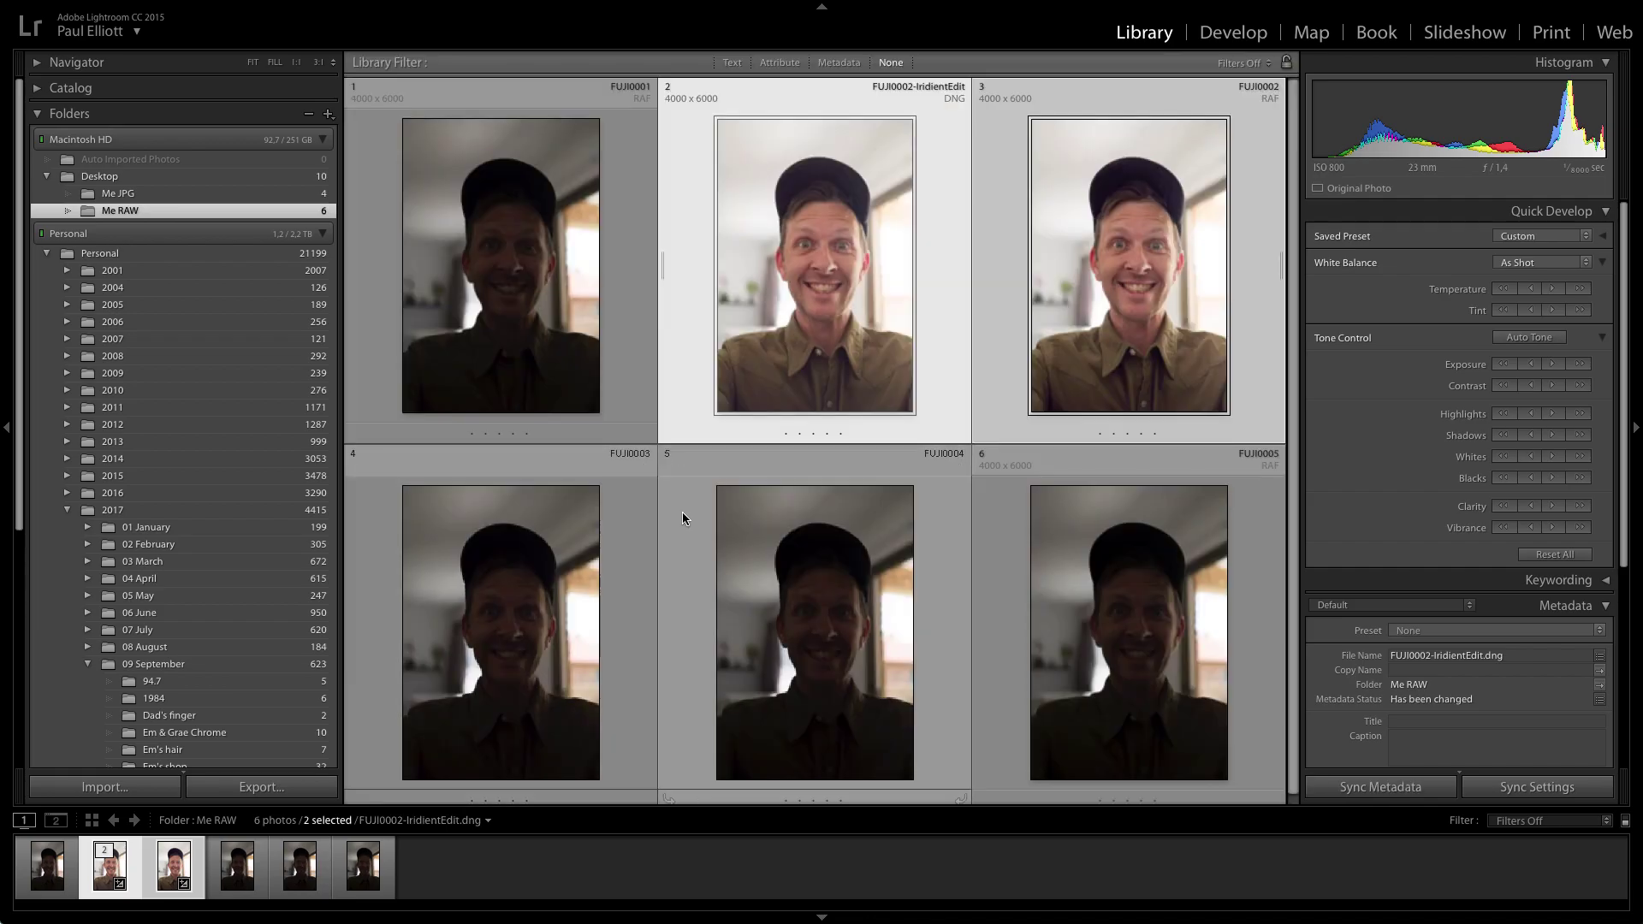
pyautogui.click(817, 282)
pyautogui.doubleClick(817, 282)
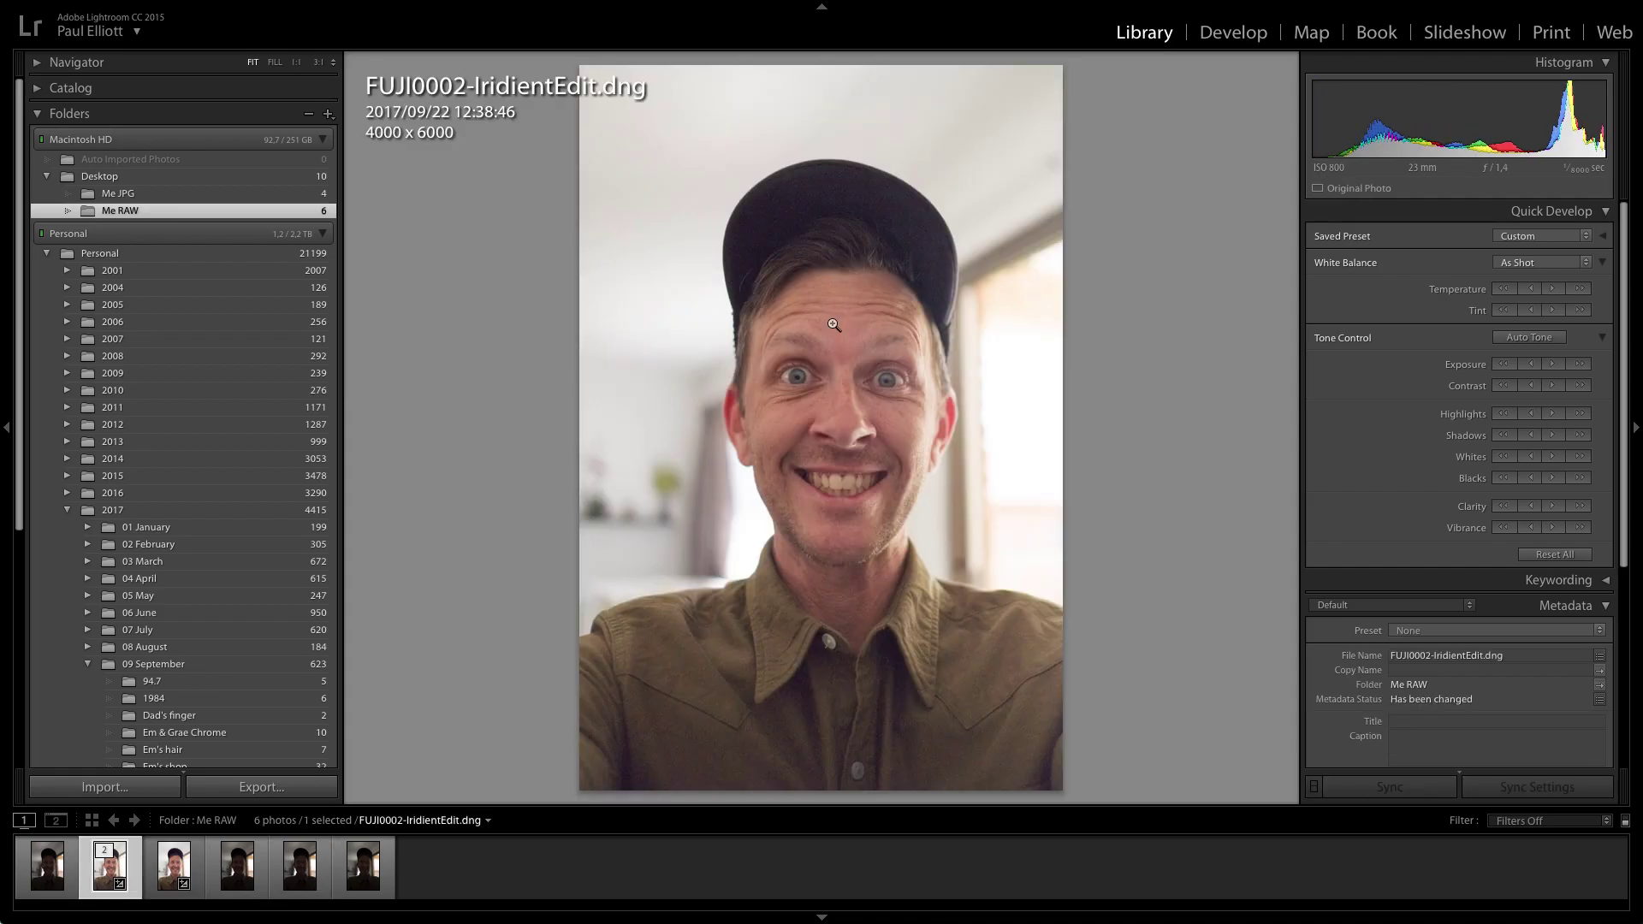
pyautogui.click(895, 511)
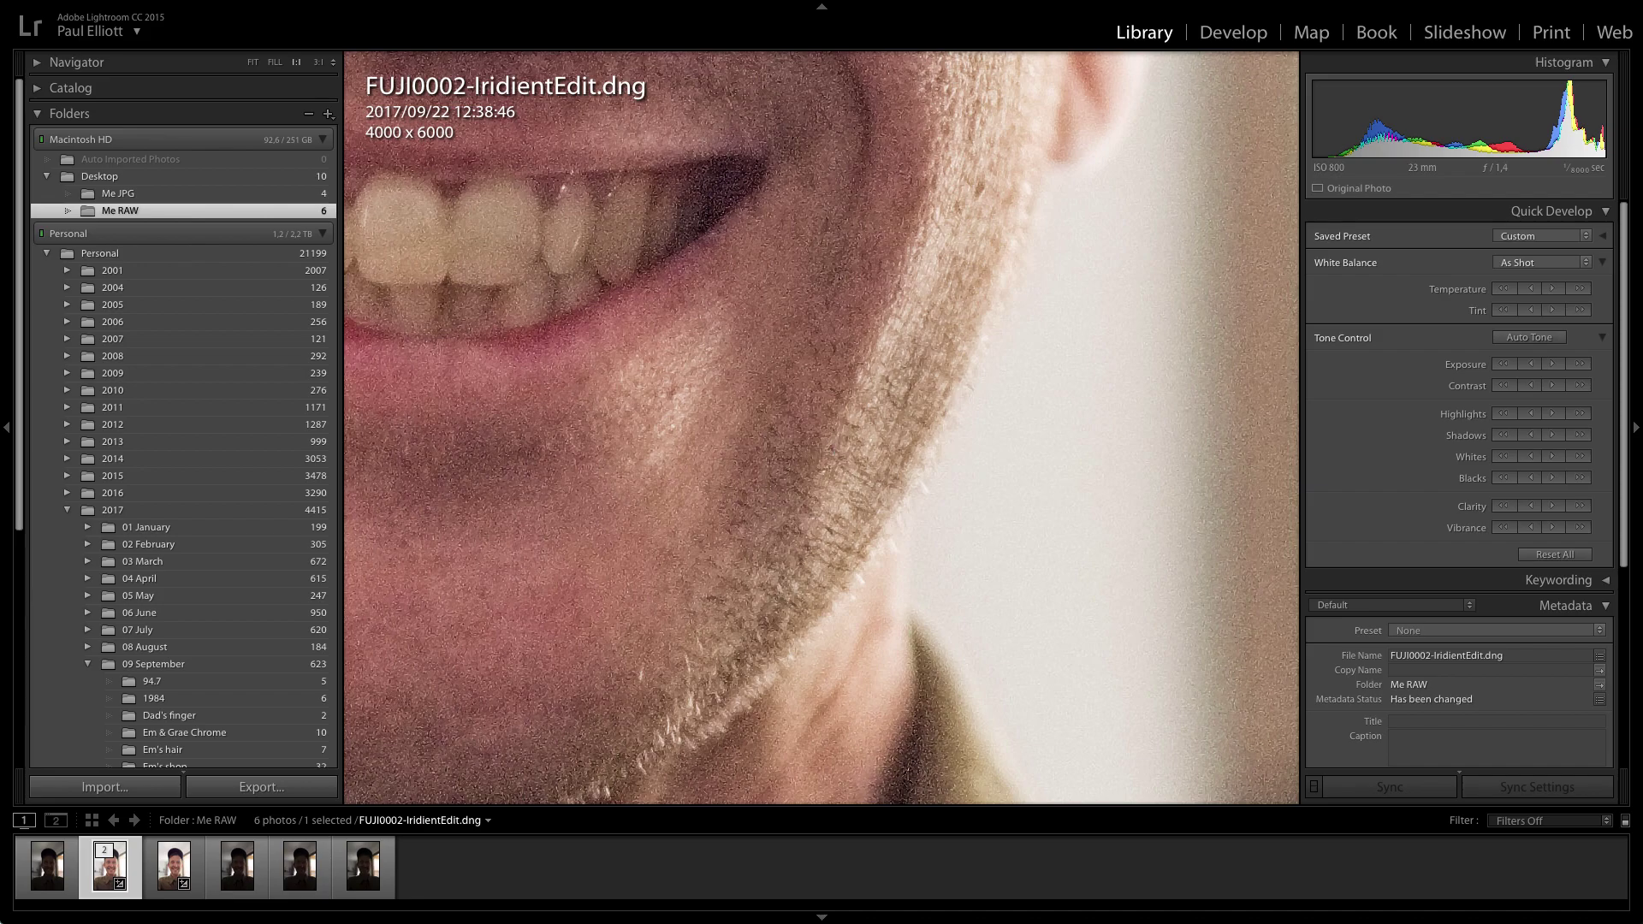
# - Switch to FUJI0002.RAF and zoom it to 1:1 on the chin
pyautogui.press('Right')
pyautogui.press('Left')
pyautogui.press('Right')
pyautogui.click(882, 419)
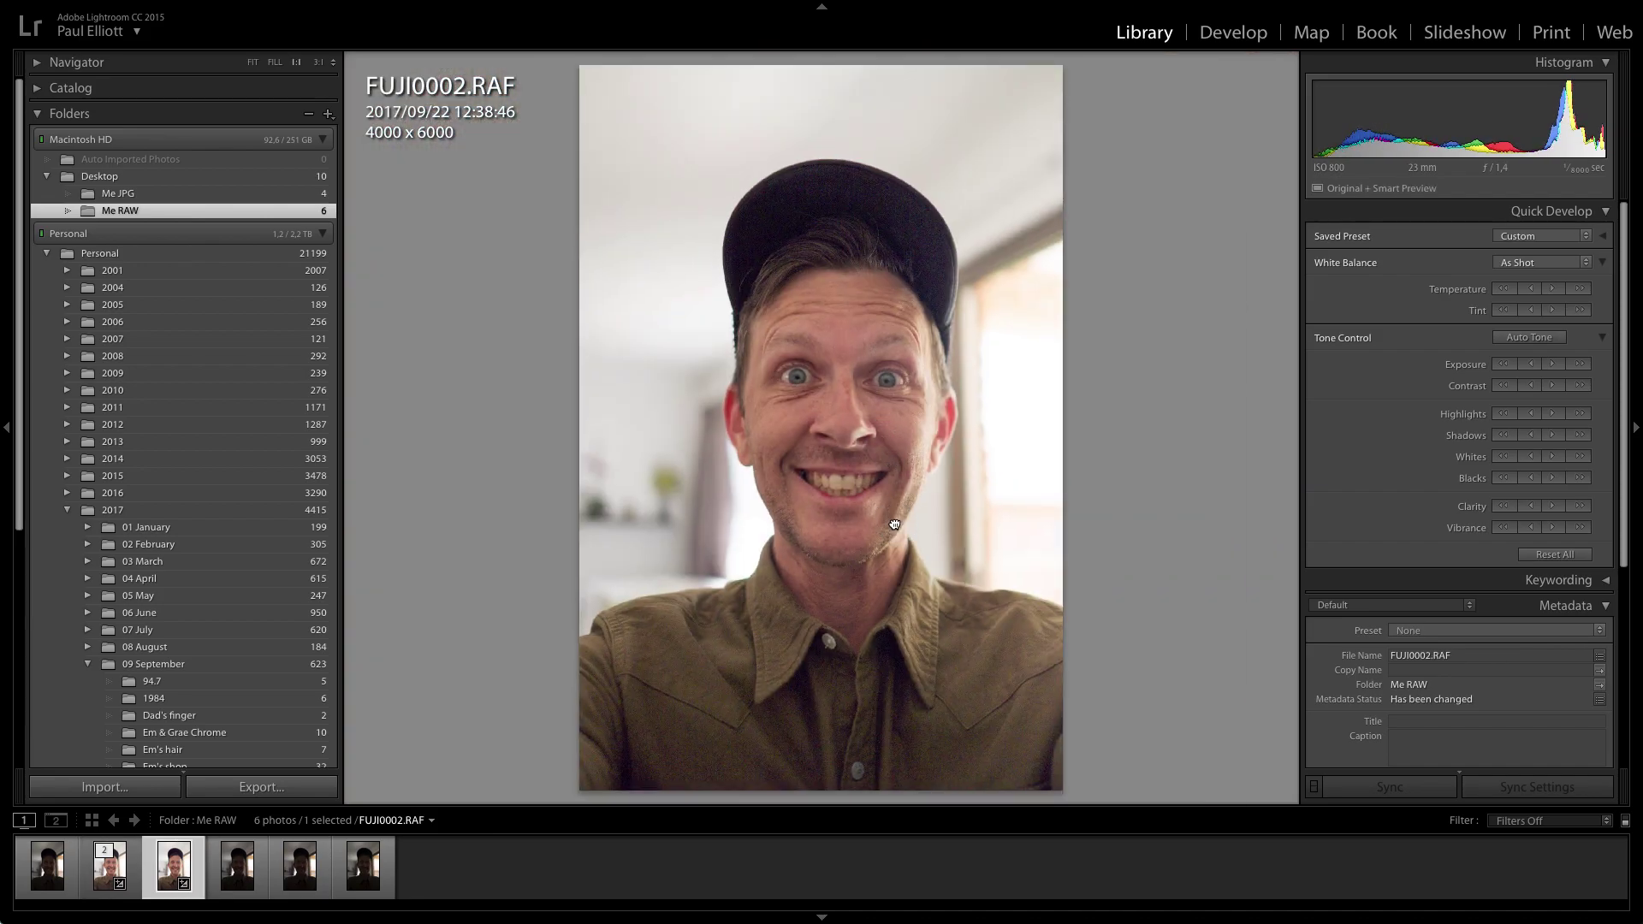
pyautogui.click(894, 525)
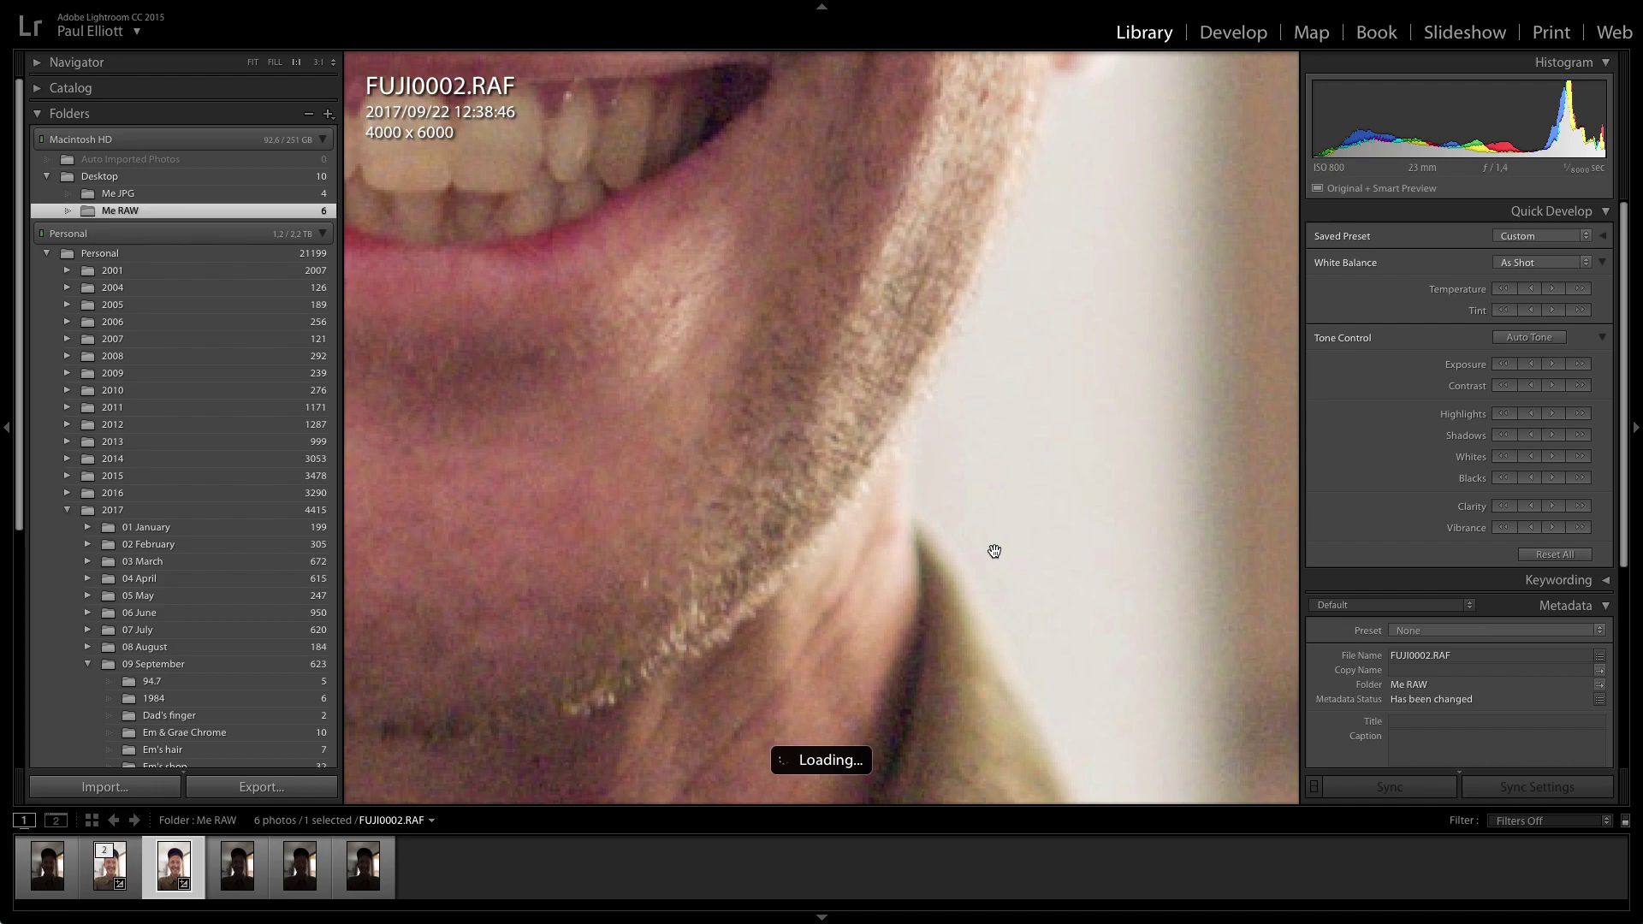
# - Flip between the FUJI0002 DNG and RAF at 1:1, briefly checking a wider face view
pyautogui.press('Left')
pyautogui.press('Right')
pyautogui.press('Left')
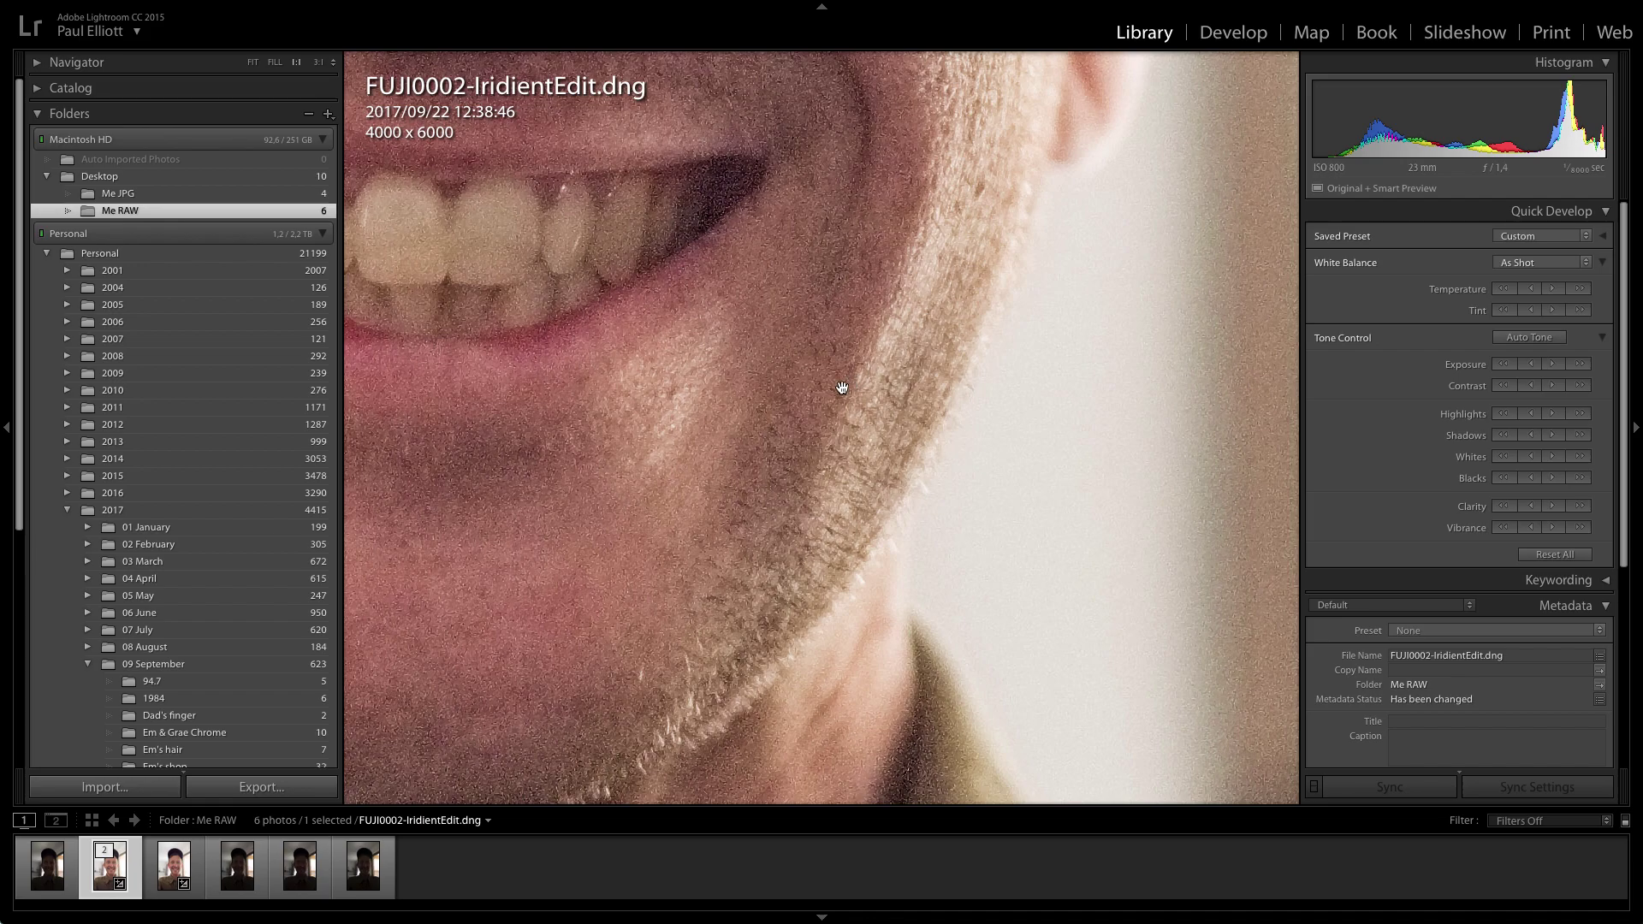
pyautogui.press('Right')
pyautogui.press('Left')
pyautogui.press('z')
pyautogui.press('z')
pyautogui.press('Right')
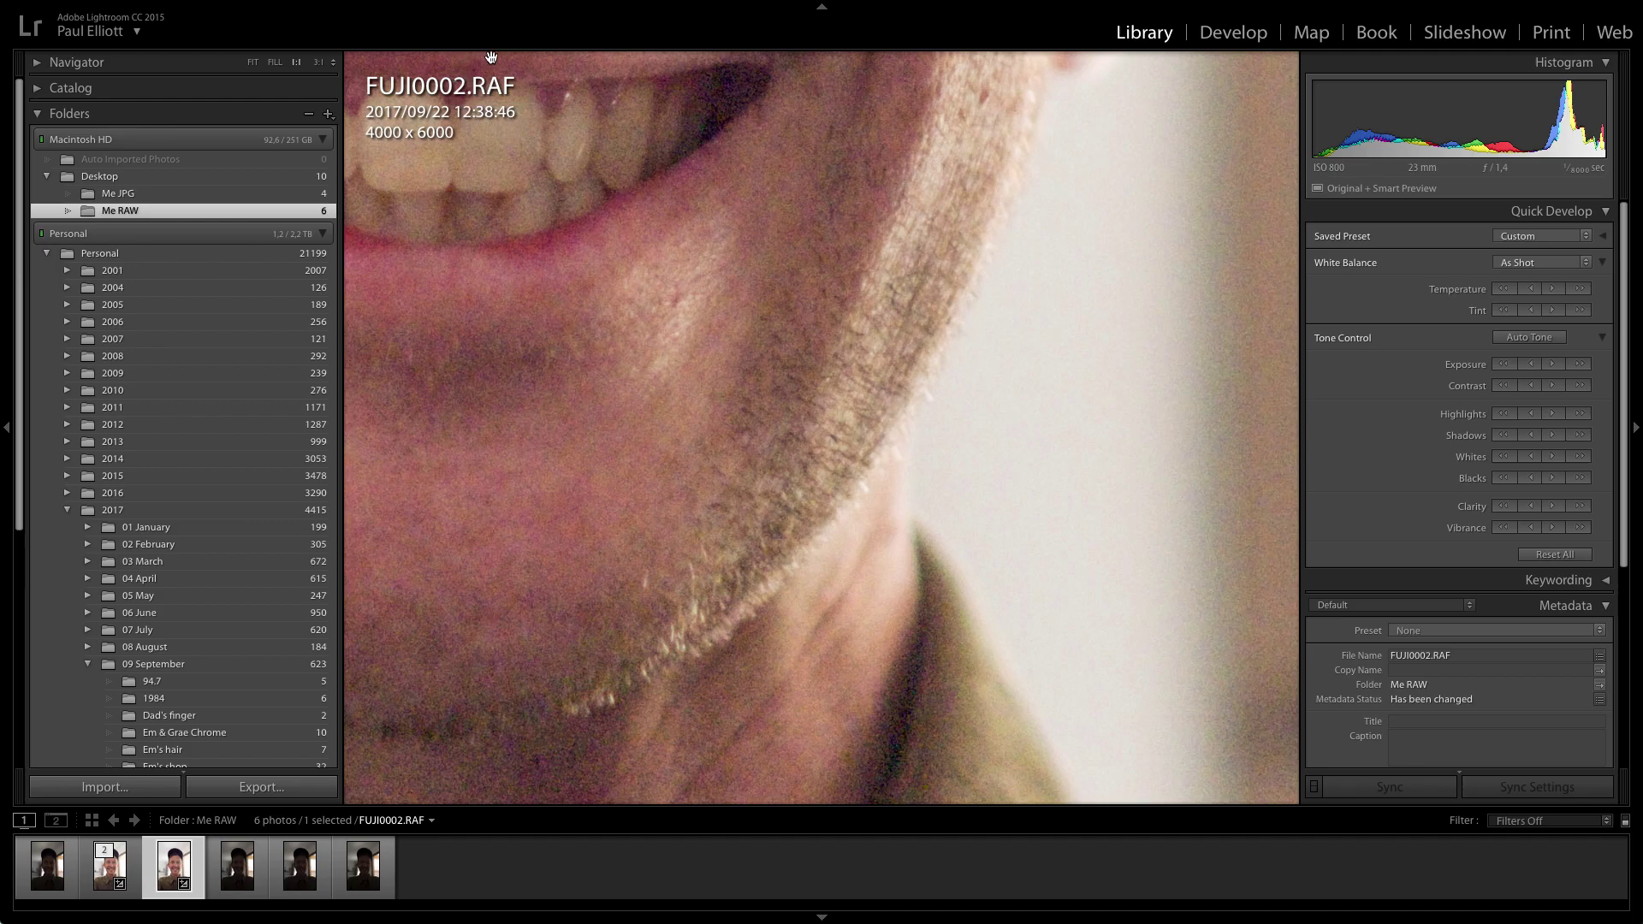
# - Keep toggling between FUJI0002-IridientEdit.dng and FUJI0002.RAF to compare detail
pyautogui.press('Left')
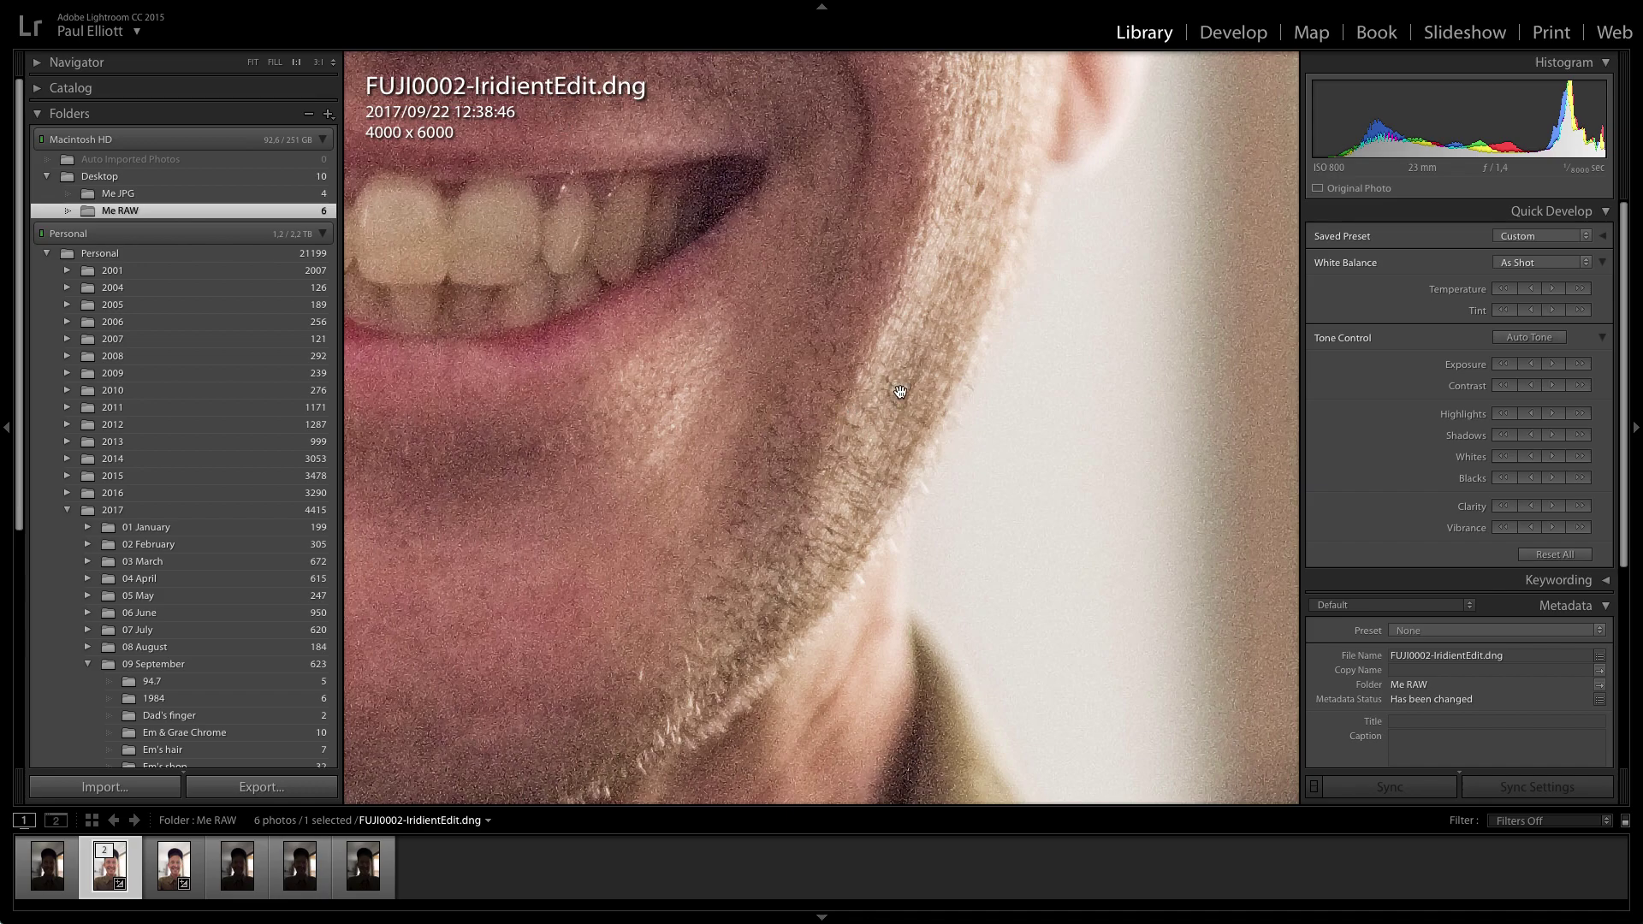
pyautogui.press('Right')
pyautogui.press('Left')
pyautogui.press('Right')
pyautogui.press('Right')
pyautogui.press('Left')
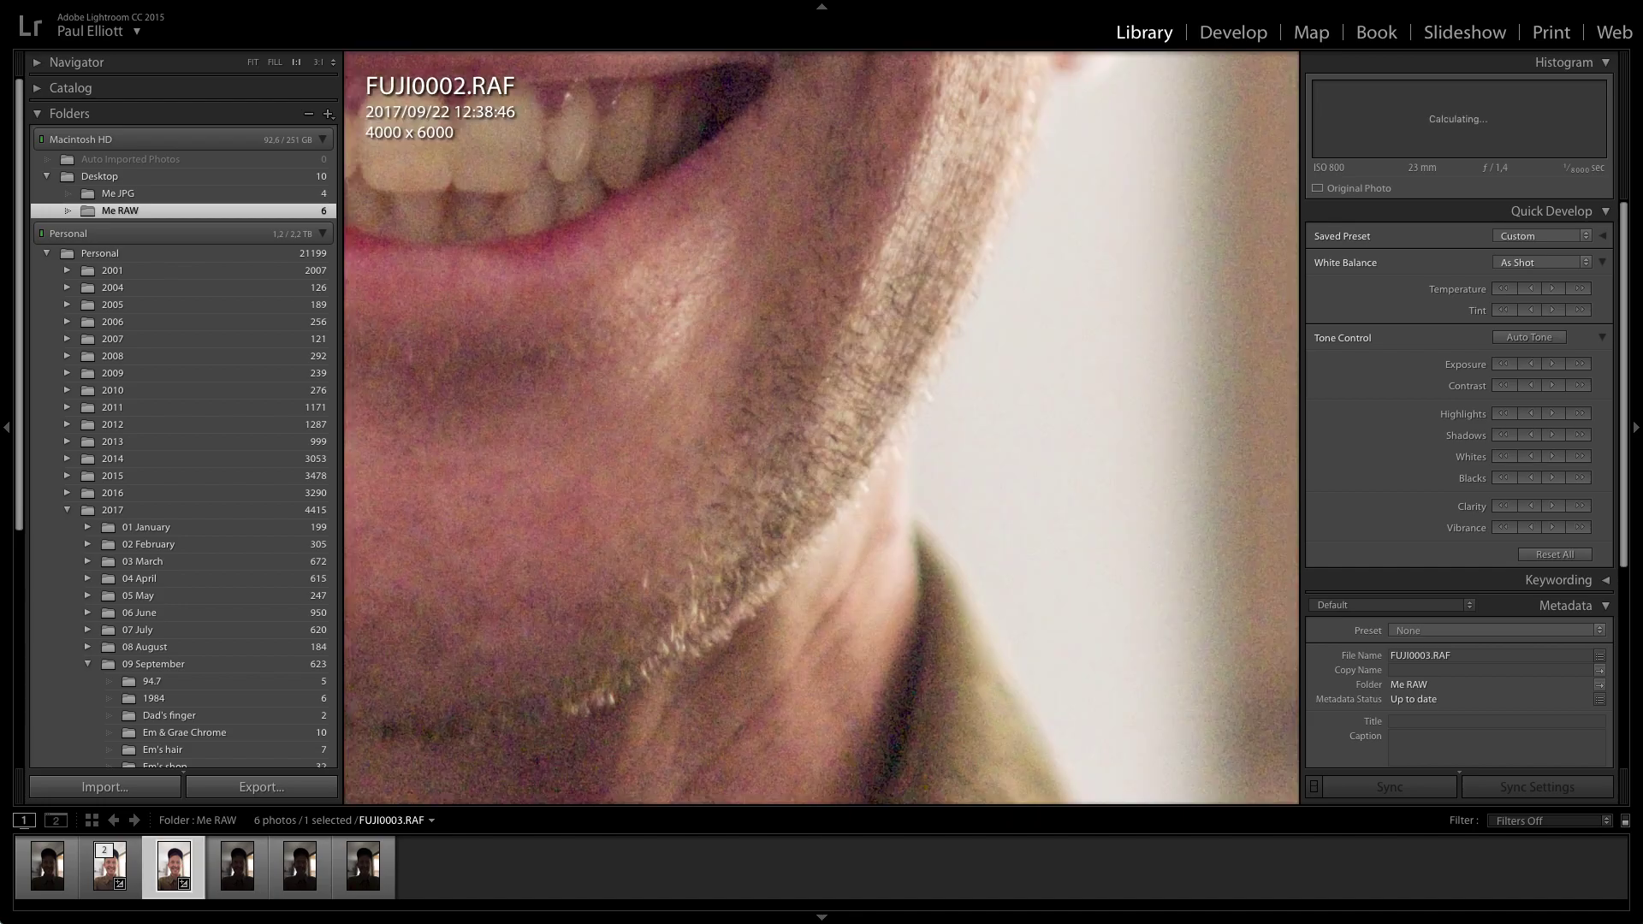
pyautogui.press('Left')
pyautogui.press('Right')
pyautogui.press('Left')
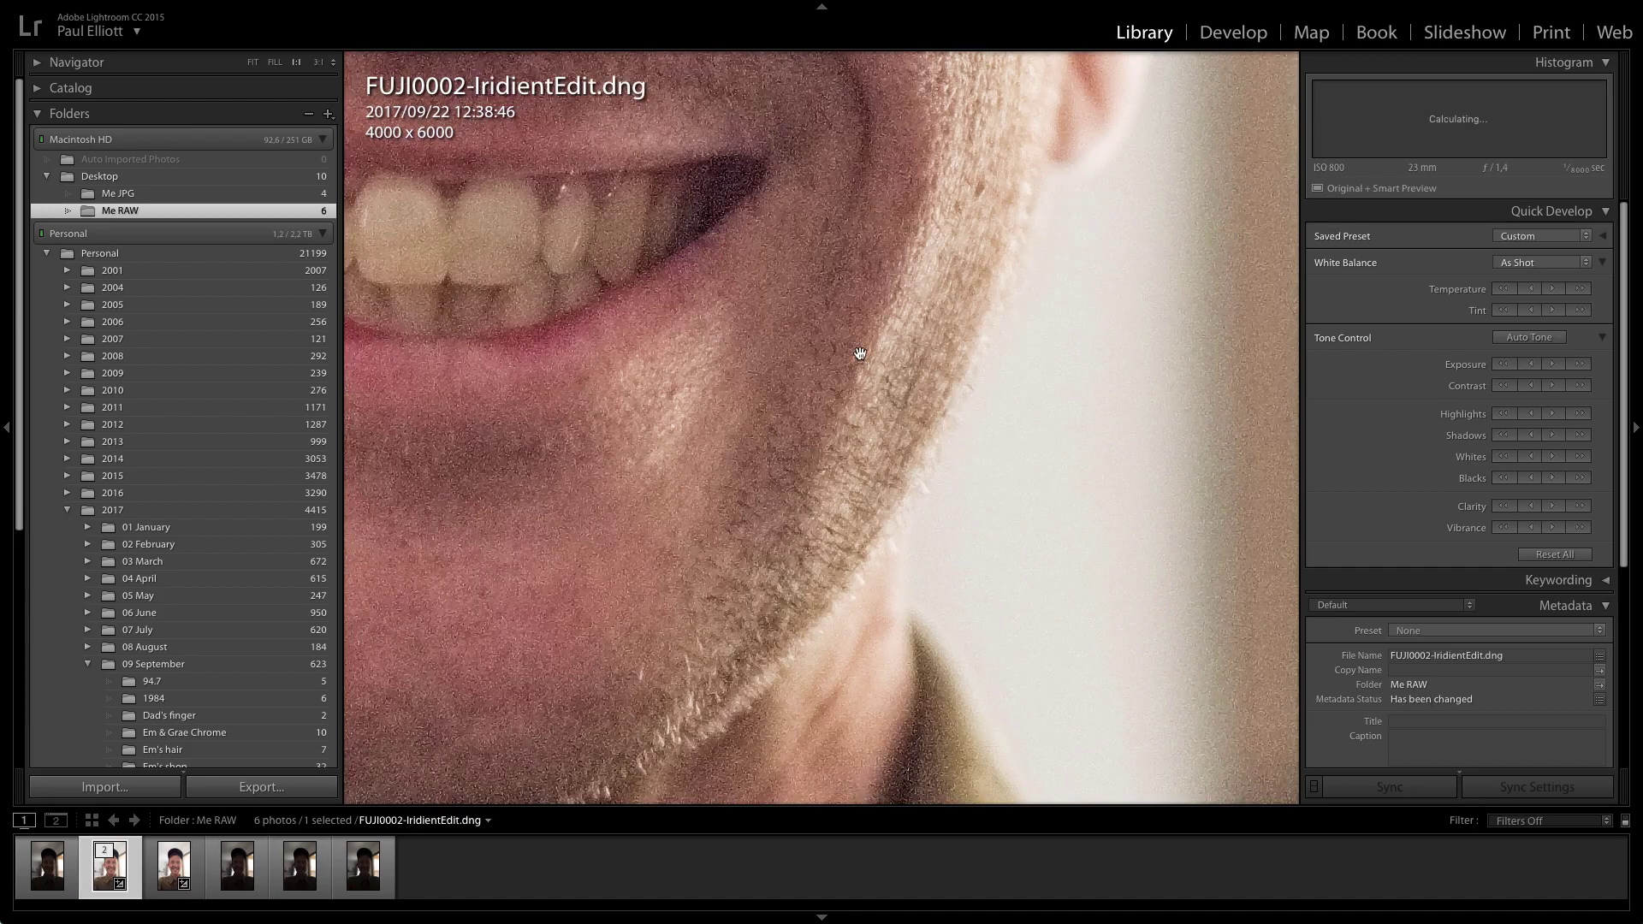
pyautogui.press('Right')
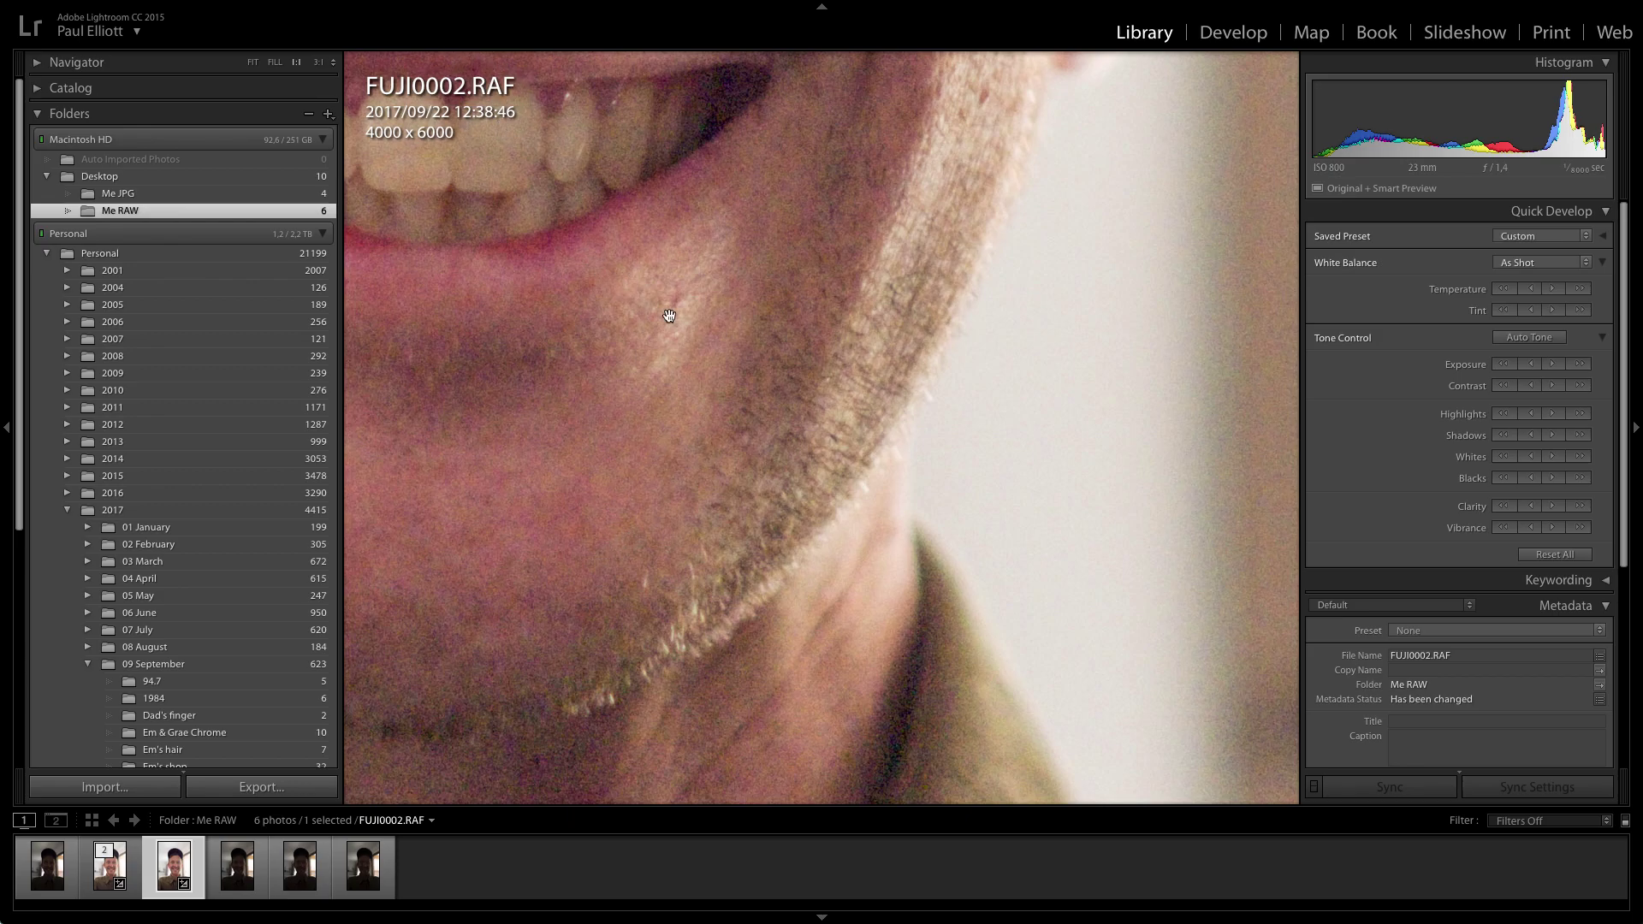
pyautogui.press('Left')
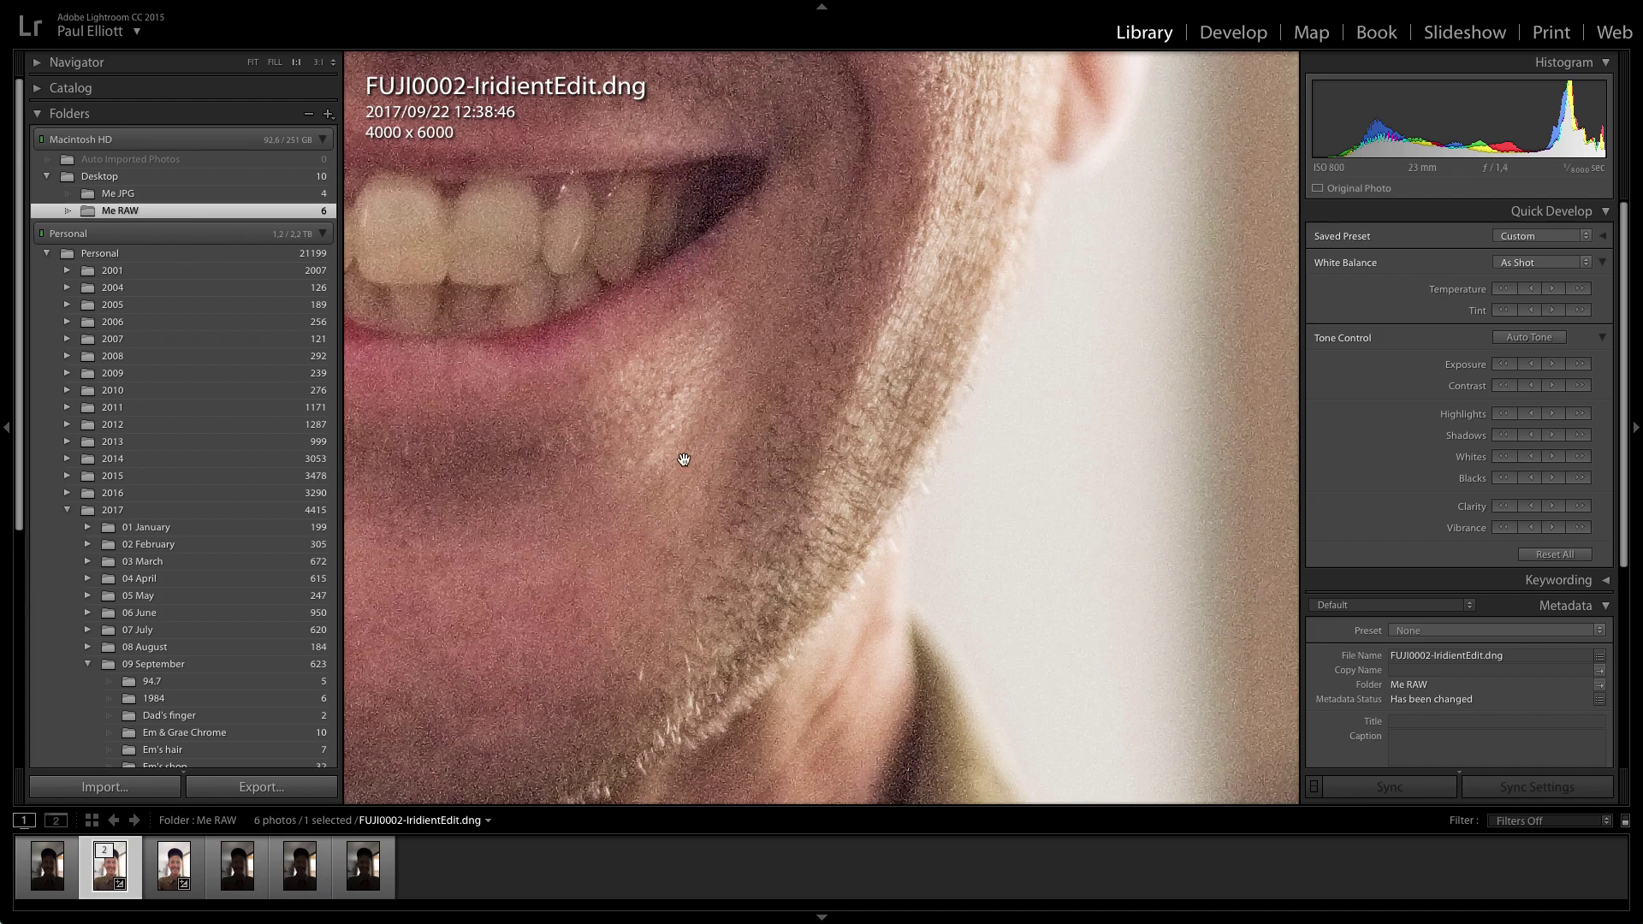
# - Compare the DNG and RAF once more, return the DNG to Fit, and show the six-photo grid
pyautogui.press('Left')
pyautogui.press('Right')
pyautogui.click(718, 481)
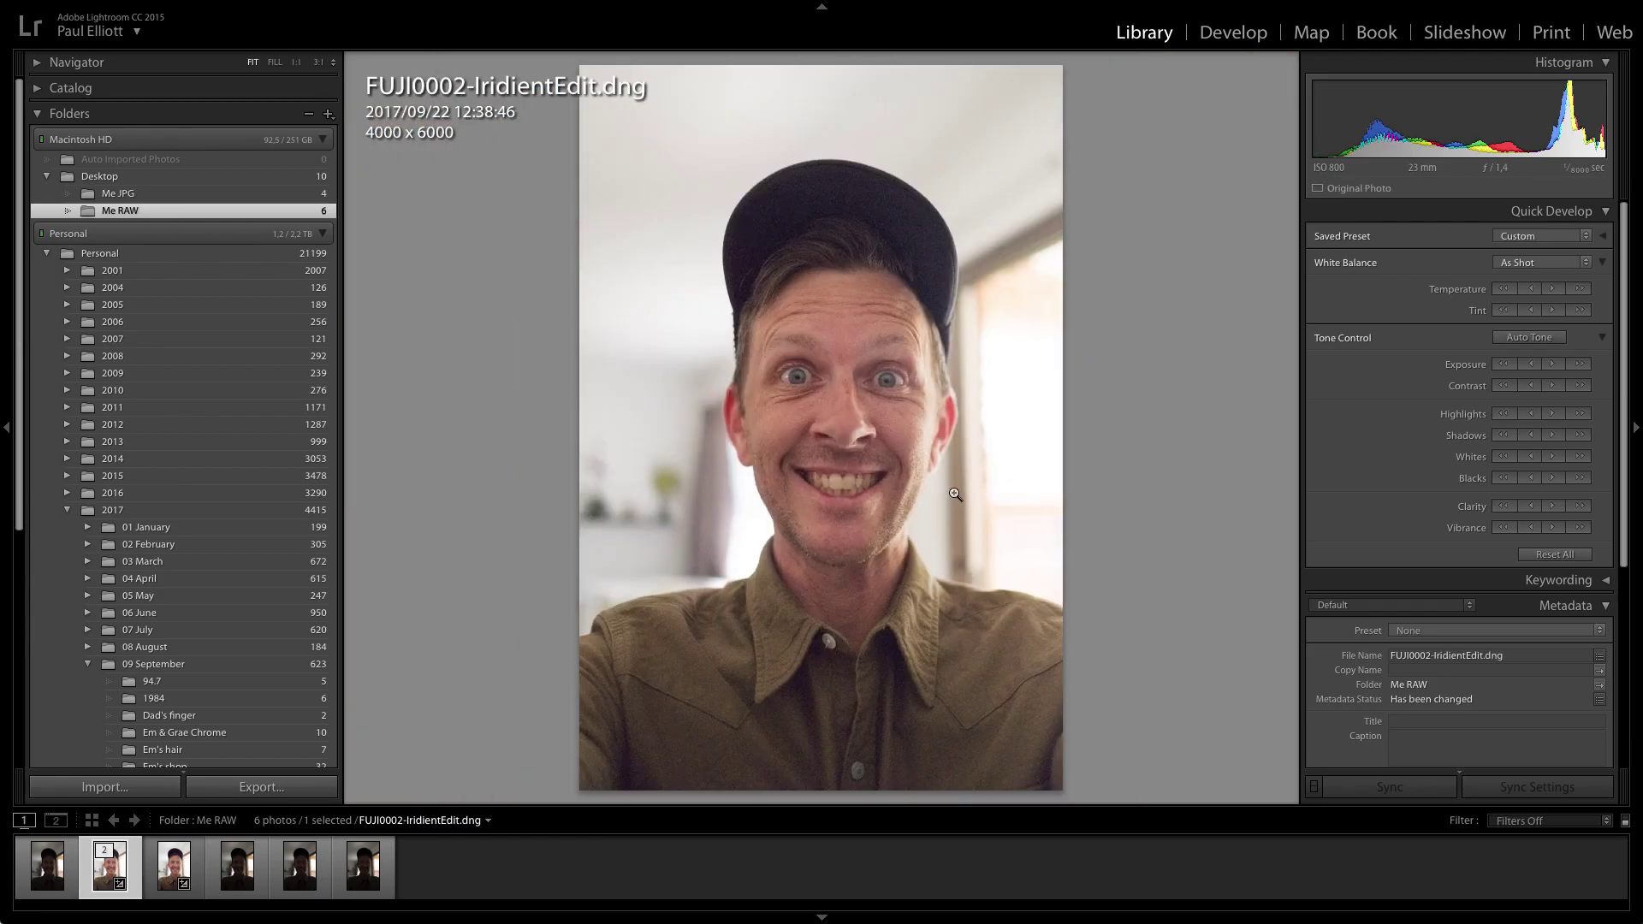
pyautogui.press('g')
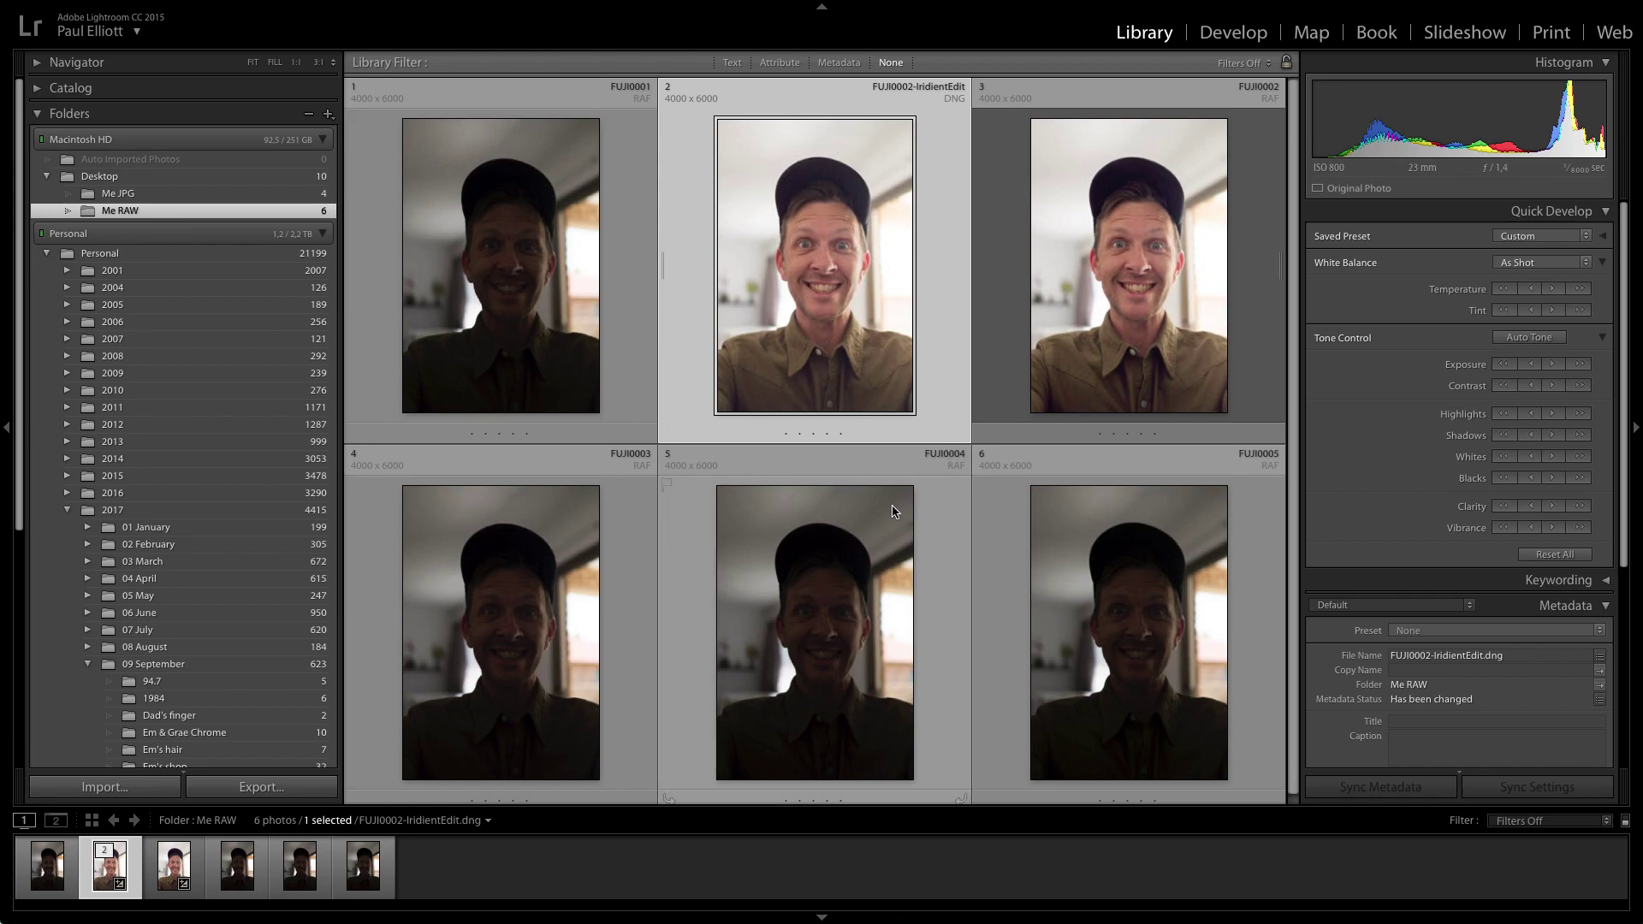
# - Convert FUJI0004.RAF to DNG with Plug-in Extras > Process Selected RAF(s) to DNG
pyautogui.scroll(-1, 894, 508)
pyautogui.click(829, 551)
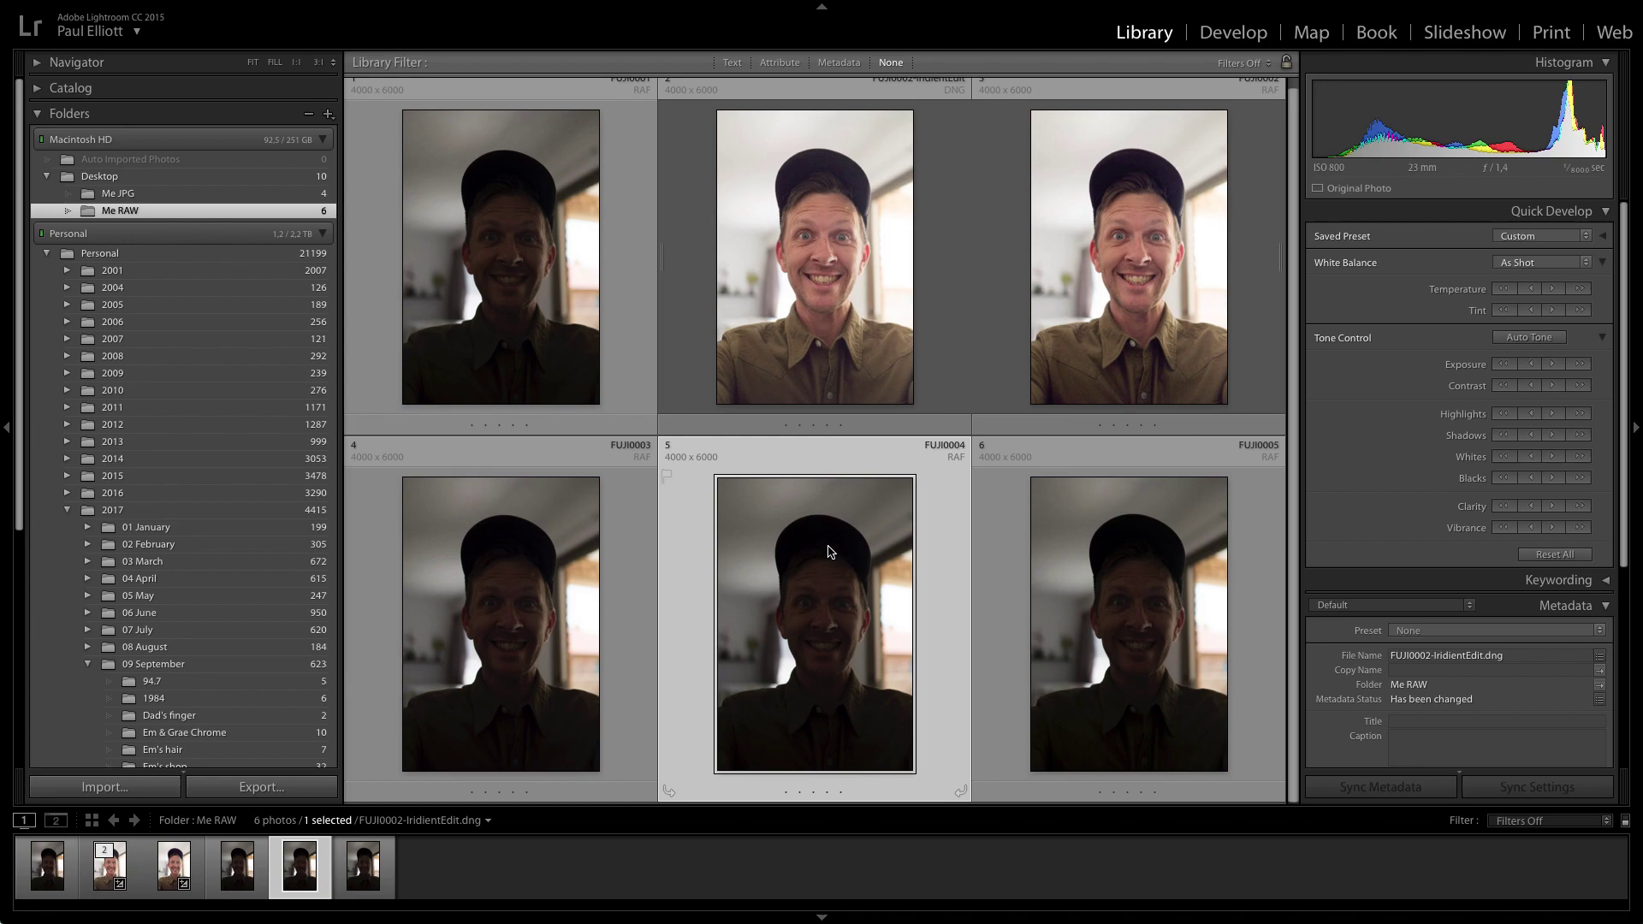
pyautogui.click(132, 9)
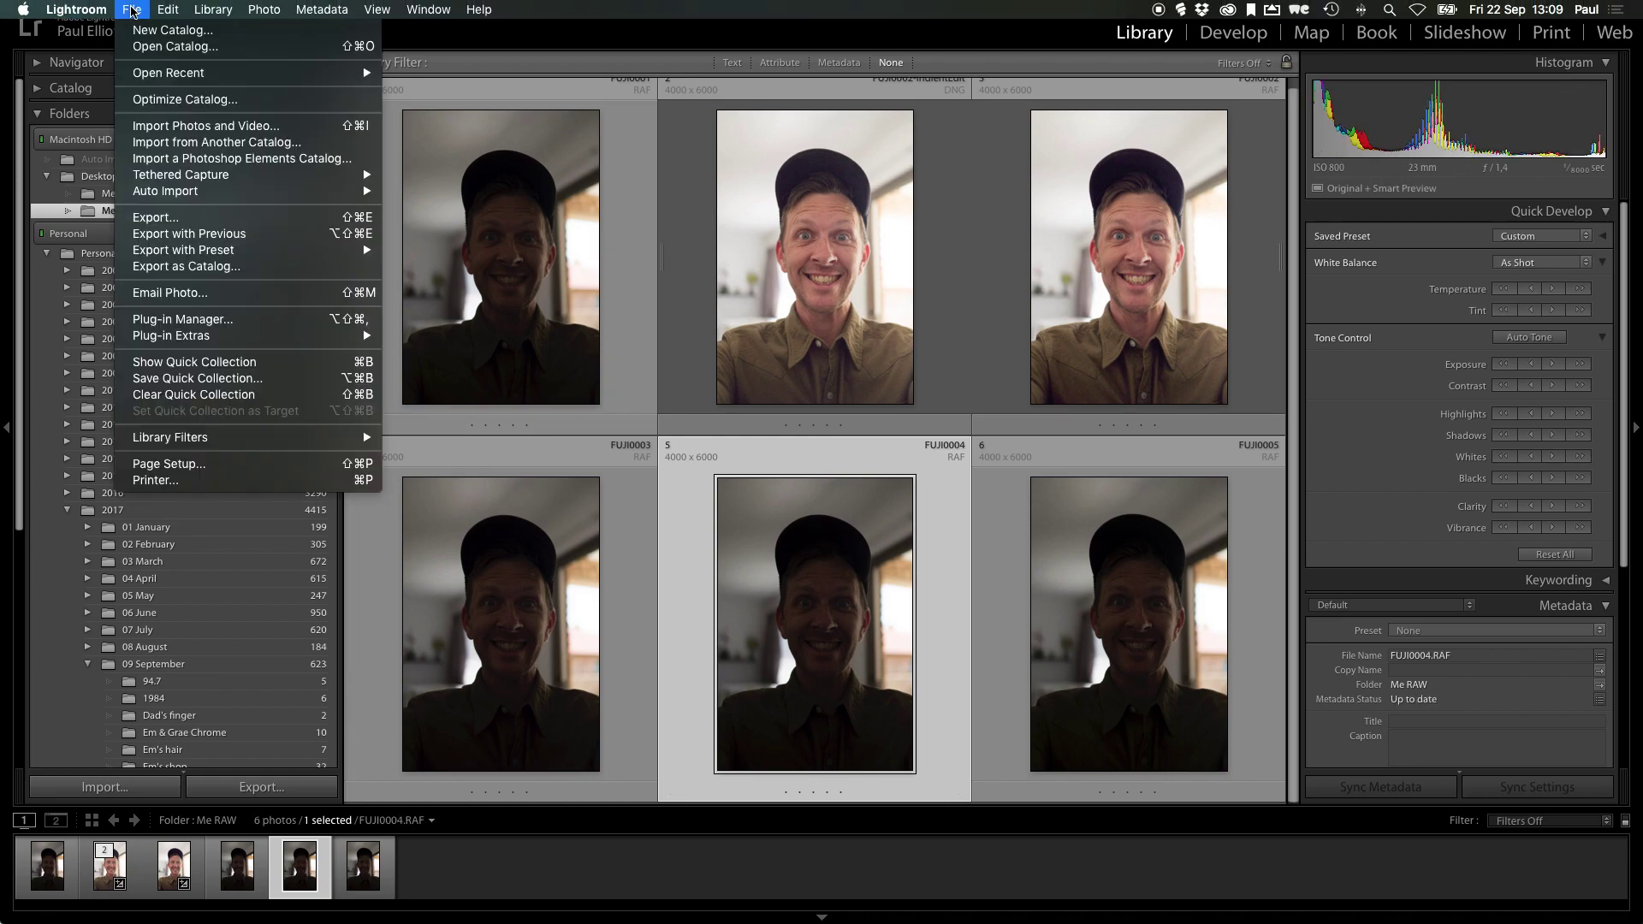
pyautogui.moveTo(190, 339)
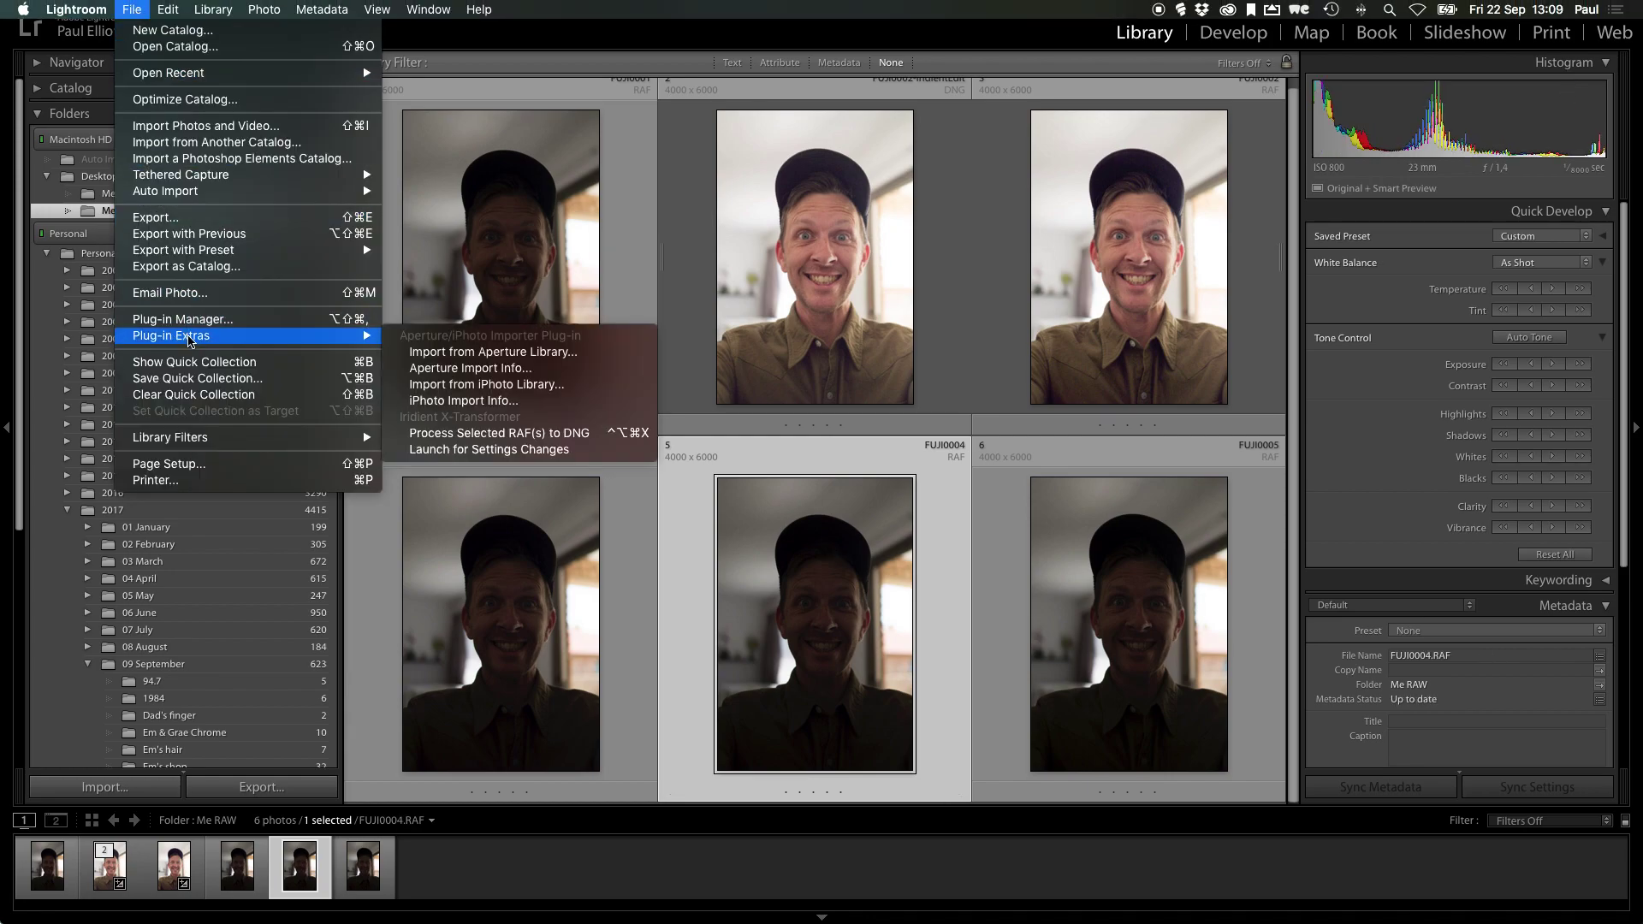
pyautogui.click(539, 433)
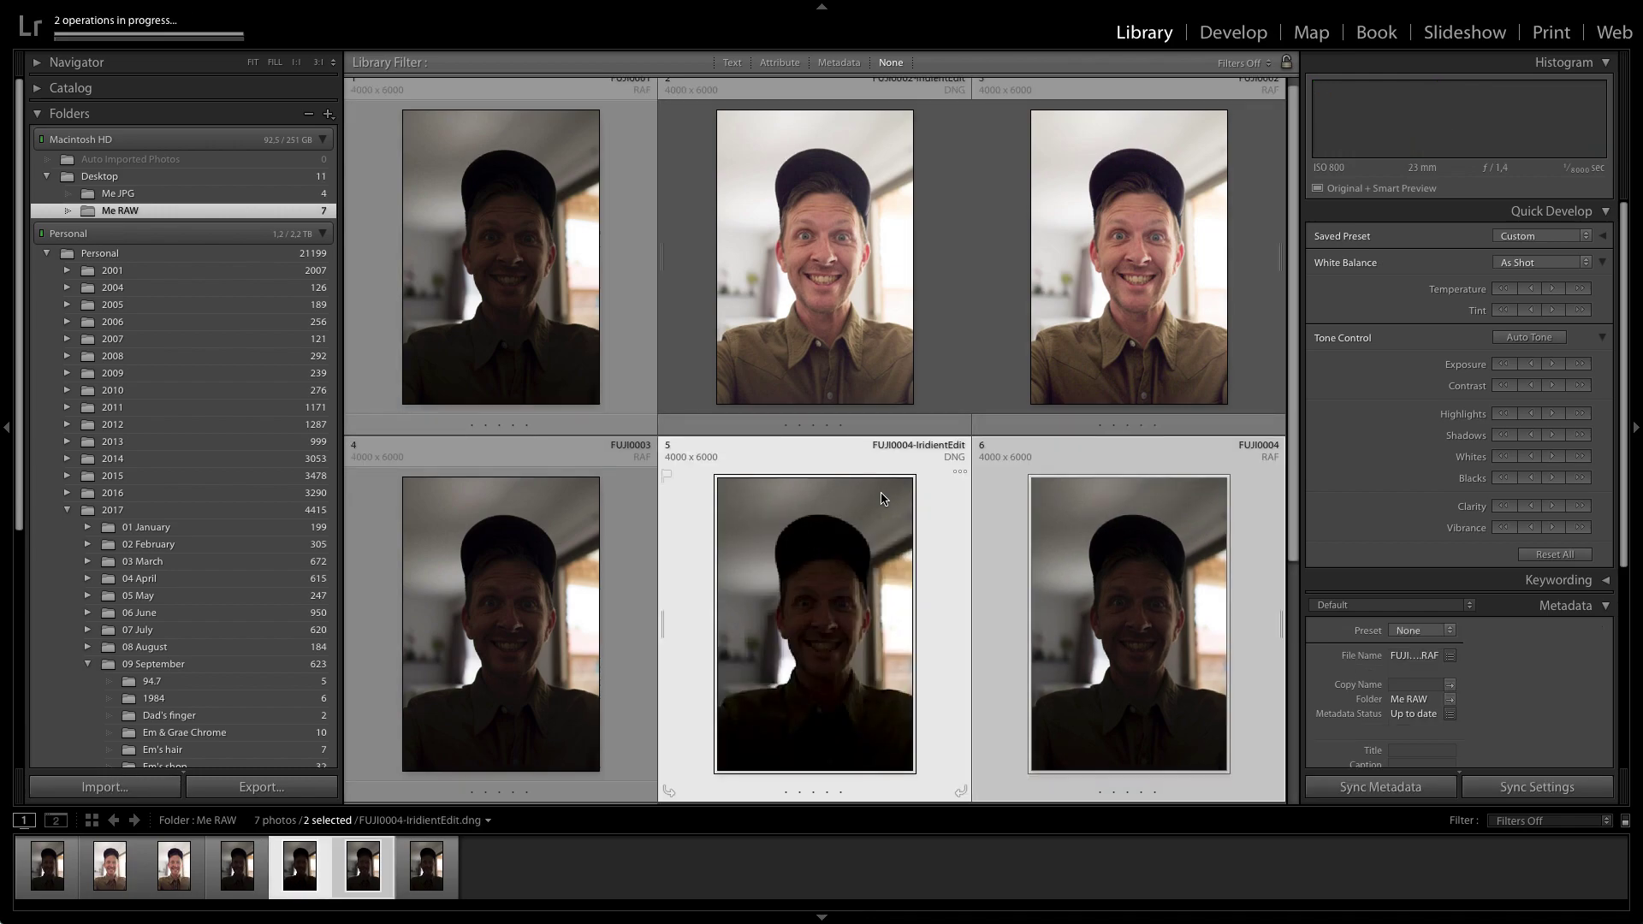
# - Select FUJI0004-IridientEdit.dng together with FUJI0004.RAF and open them in Develop
pyautogui.scroll(-3, 969, 609)
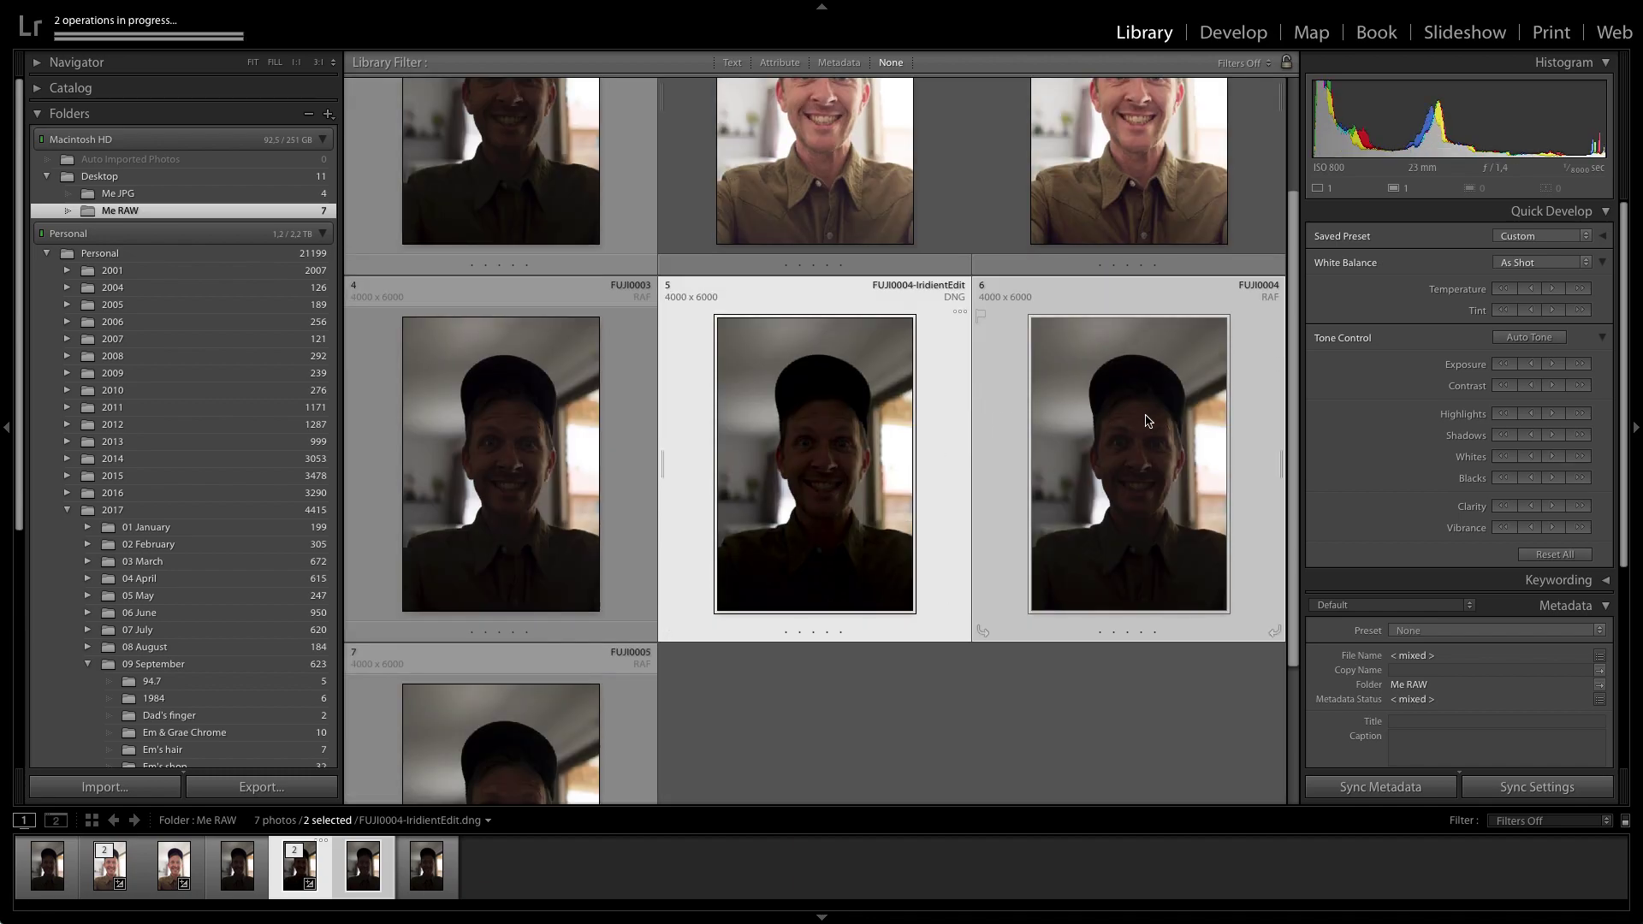
pyautogui.click(1052, 660)
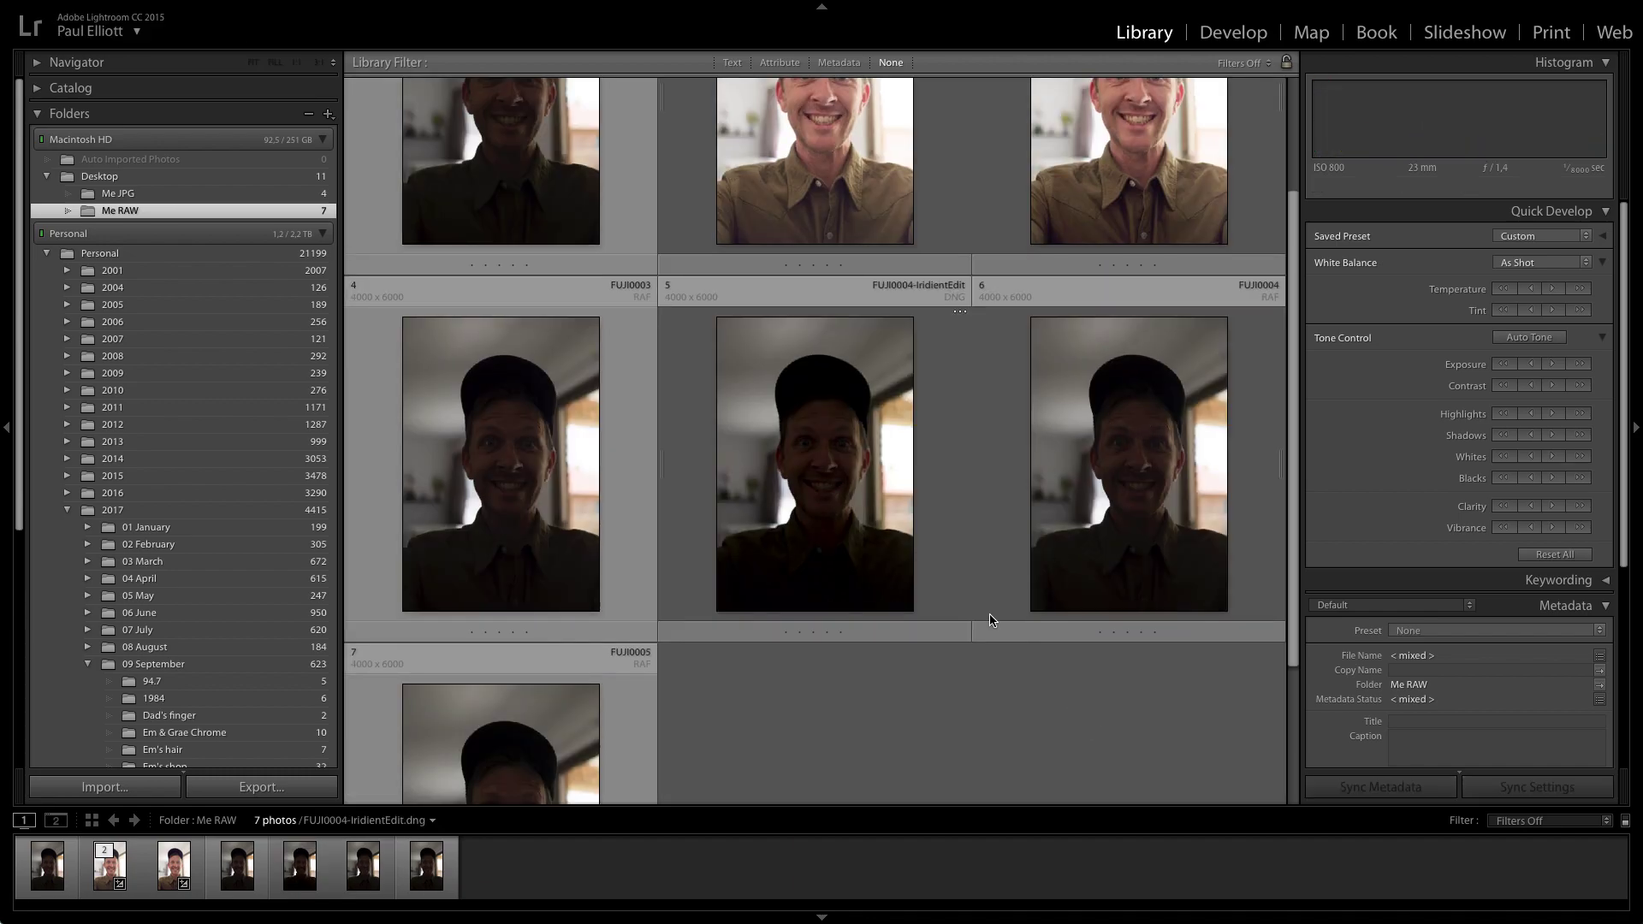
pyautogui.click(824, 430)
pyautogui.keyDown('shift'); pyautogui.click(1156, 428); pyautogui.keyUp('shift')
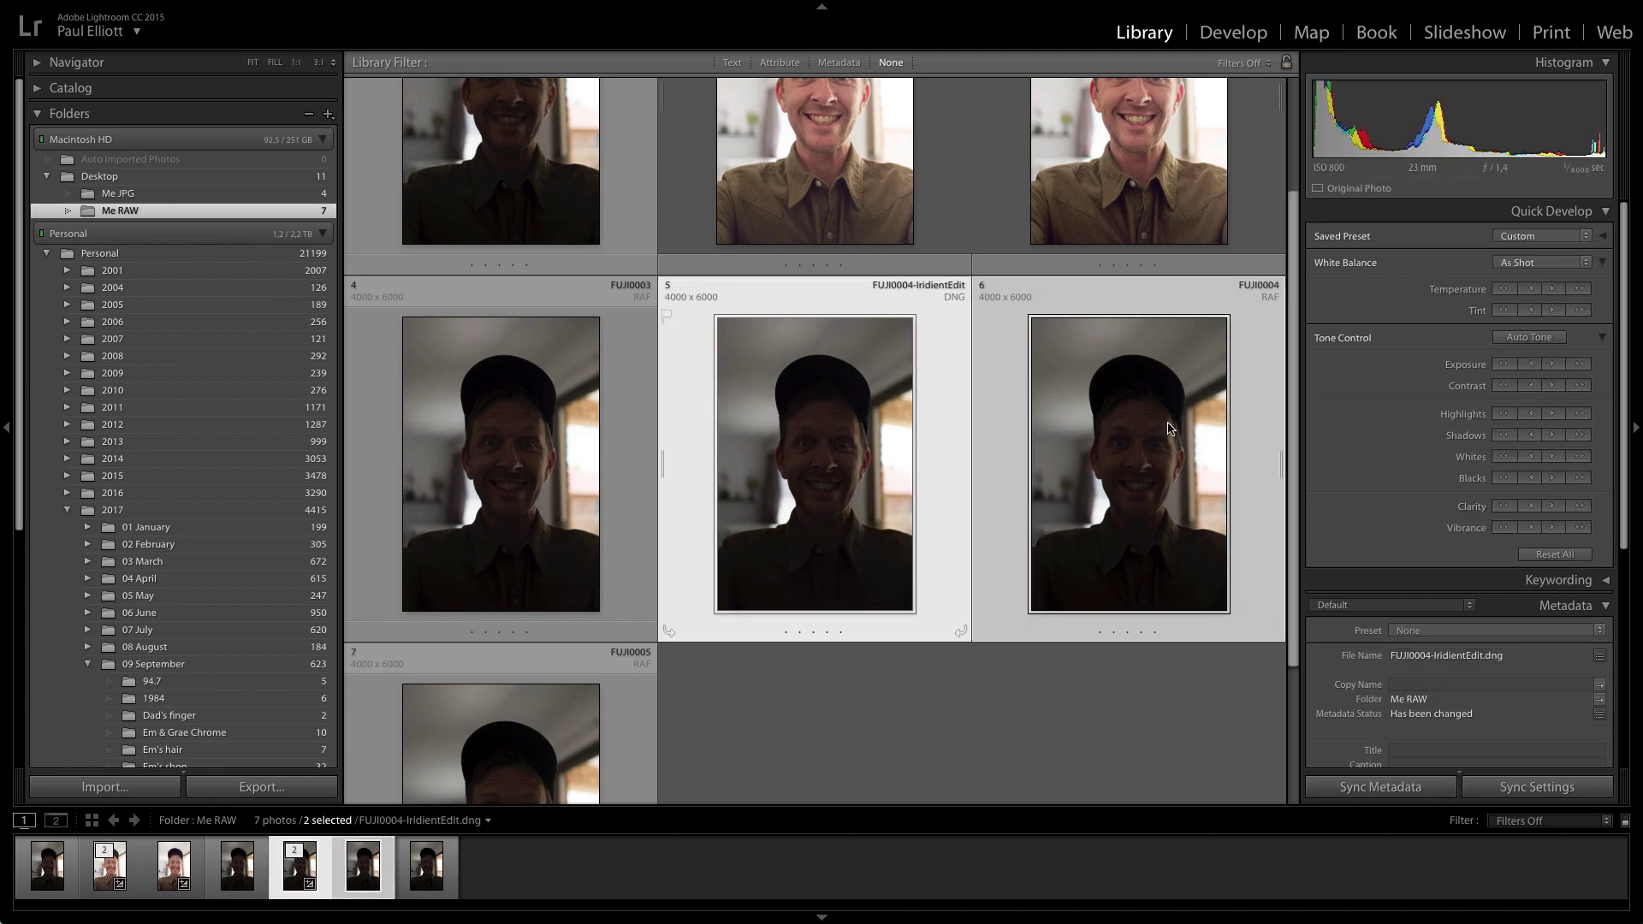
pyautogui.press('d')
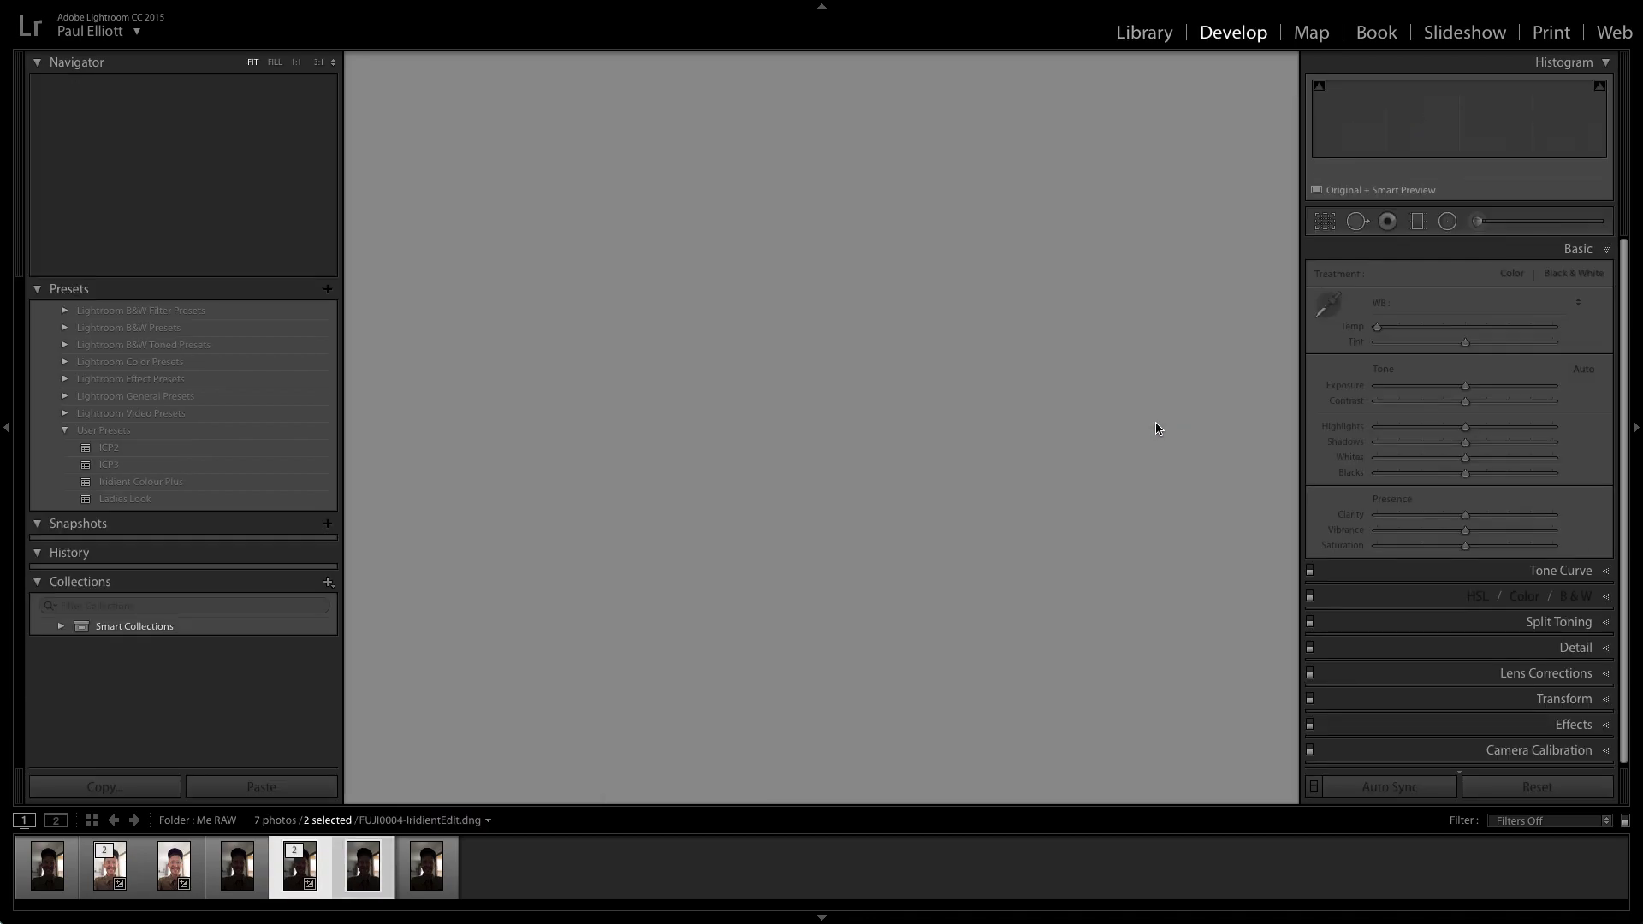
# - With Auto Sync on, set Exposure +1.70, Contrast +28, Shadows +72 and Clarity +20 on both FUJI0004 photos
pyautogui.click(1315, 790)
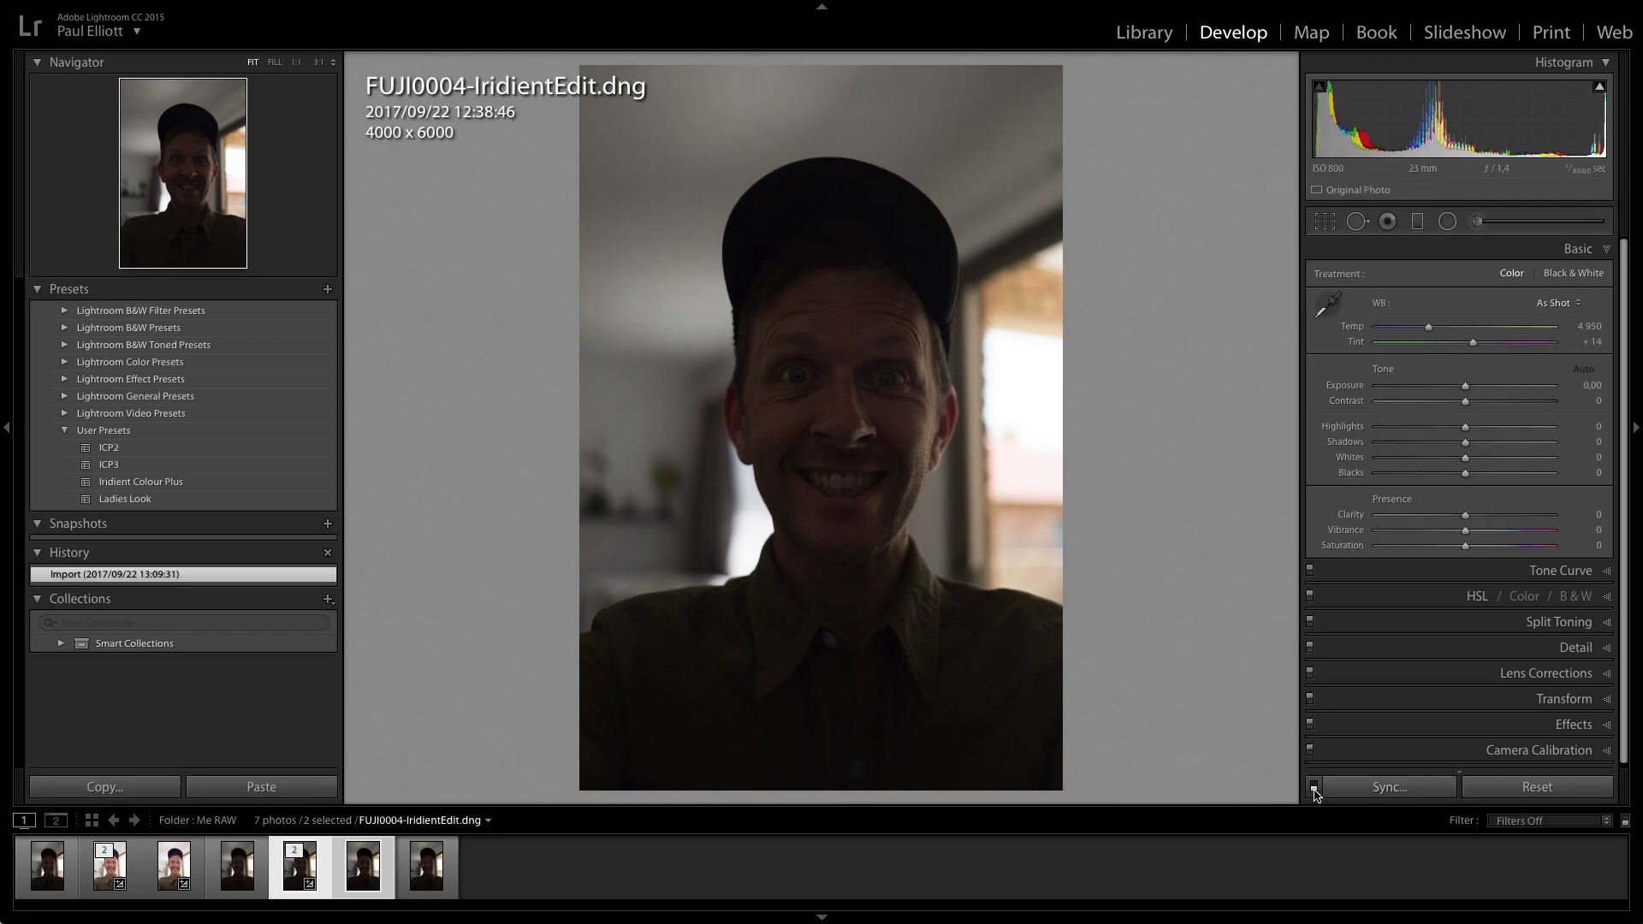
pyautogui.click(1315, 791)
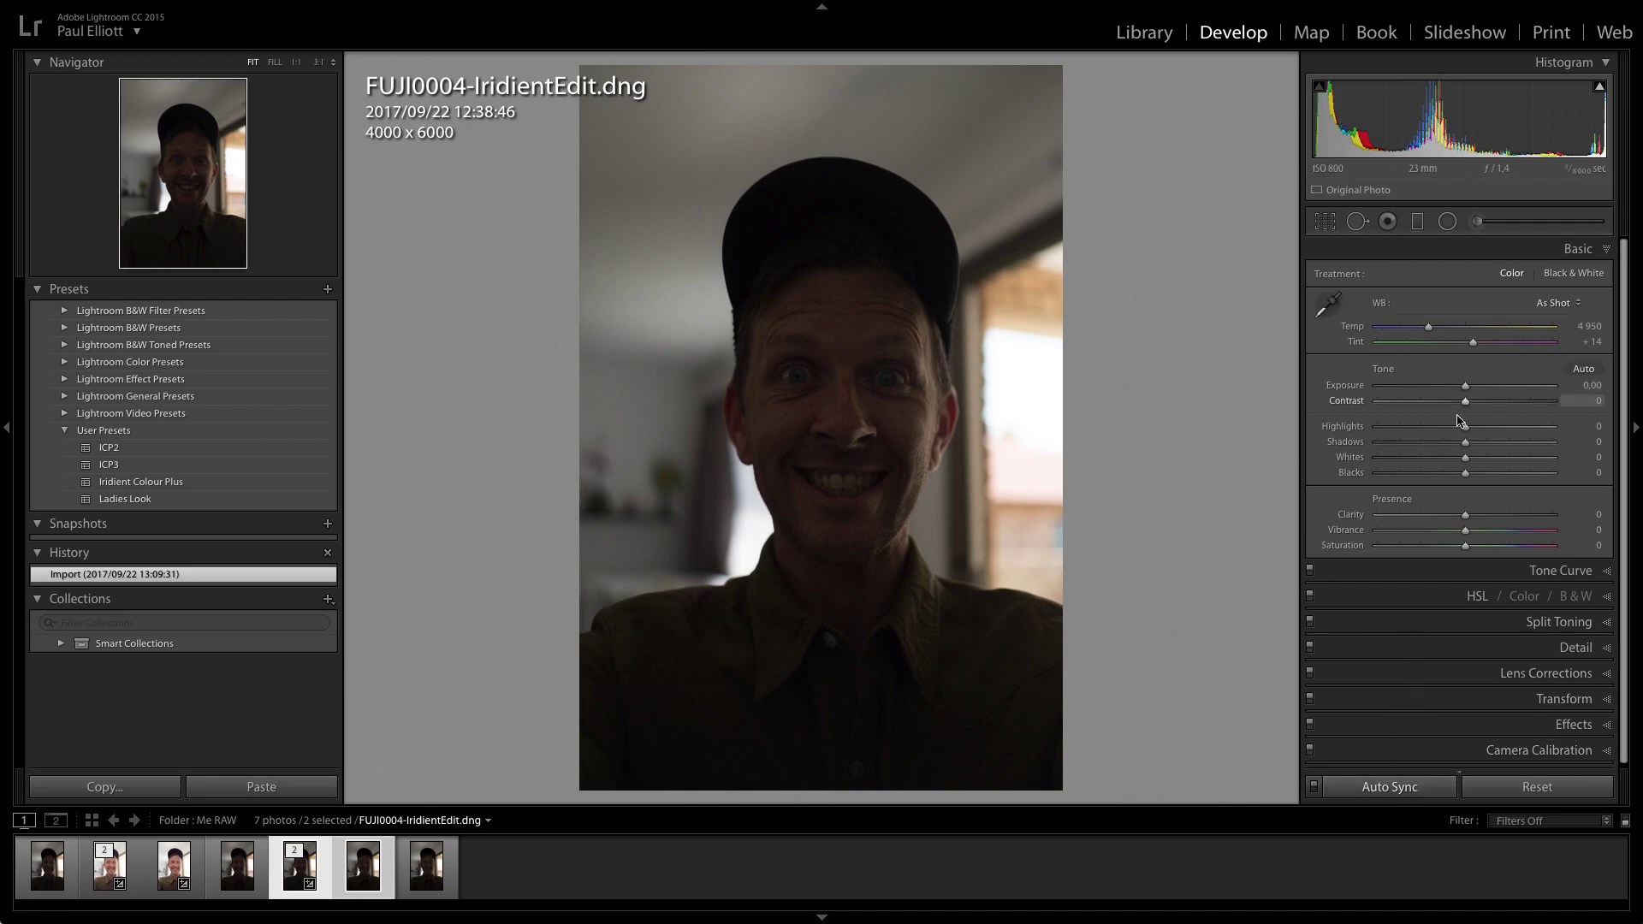
pyautogui.moveTo(1468, 443); pyautogui.dragTo(1531, 447)
pyautogui.moveTo(1466, 386); pyautogui.dragTo(1484, 386)
pyautogui.moveTo(1465, 515); pyautogui.dragTo(1484, 516)
pyautogui.moveTo(1466, 401)
pyautogui.mouseDown()
pyautogui.moveTo(1489, 404)
pyautogui.moveTo(1494, 385)
pyautogui.mouseUp()
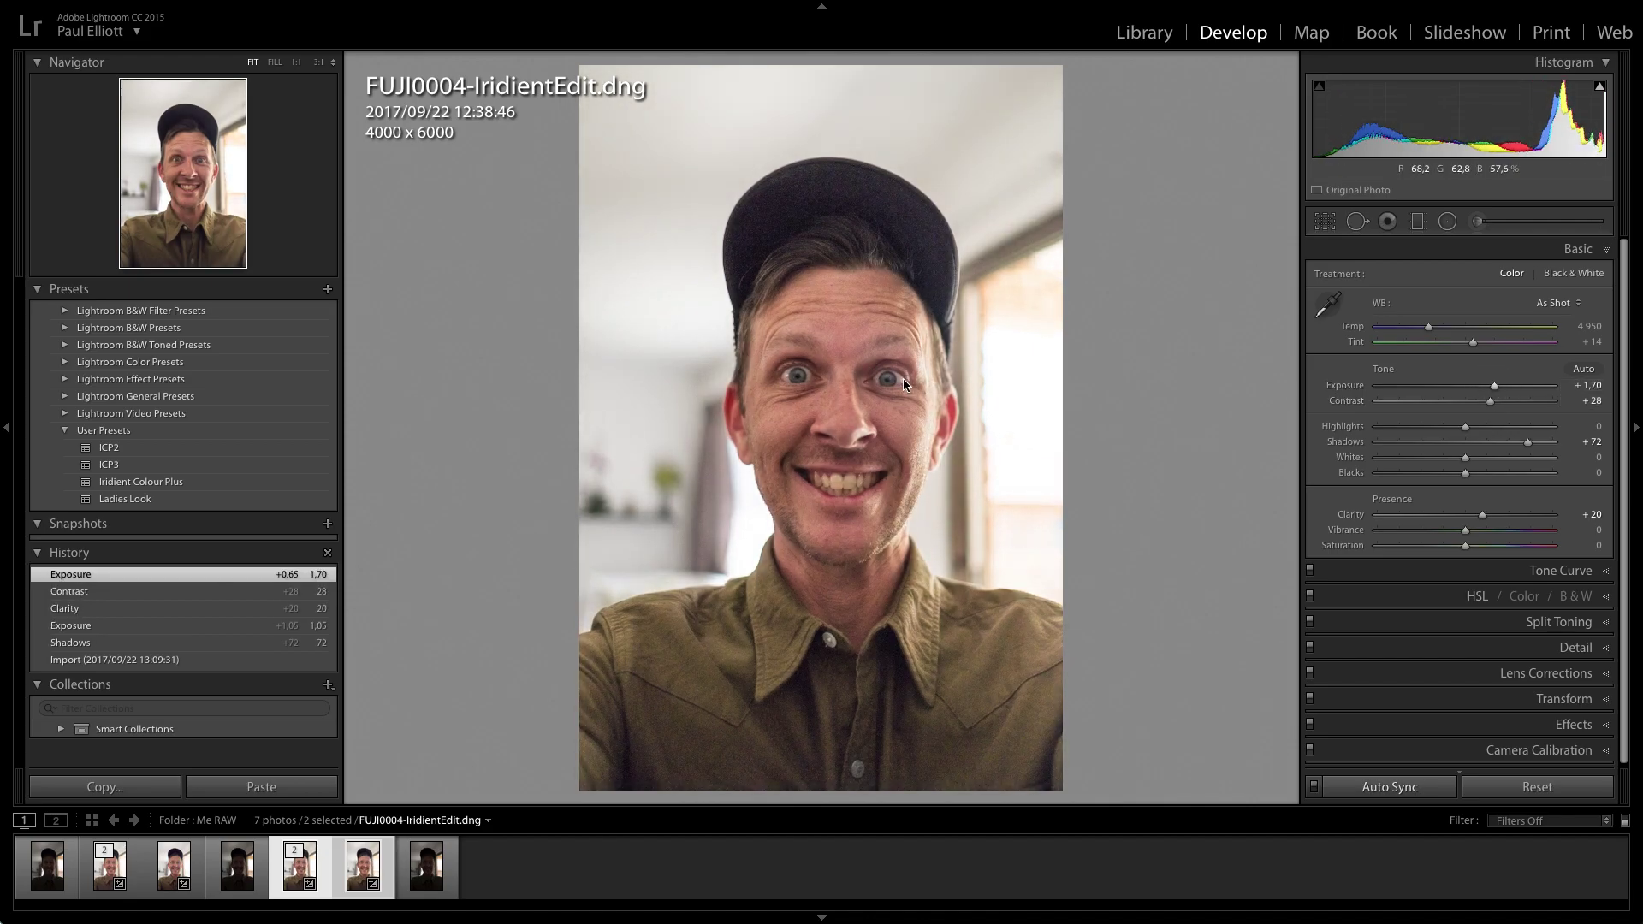
pyautogui.press('g')
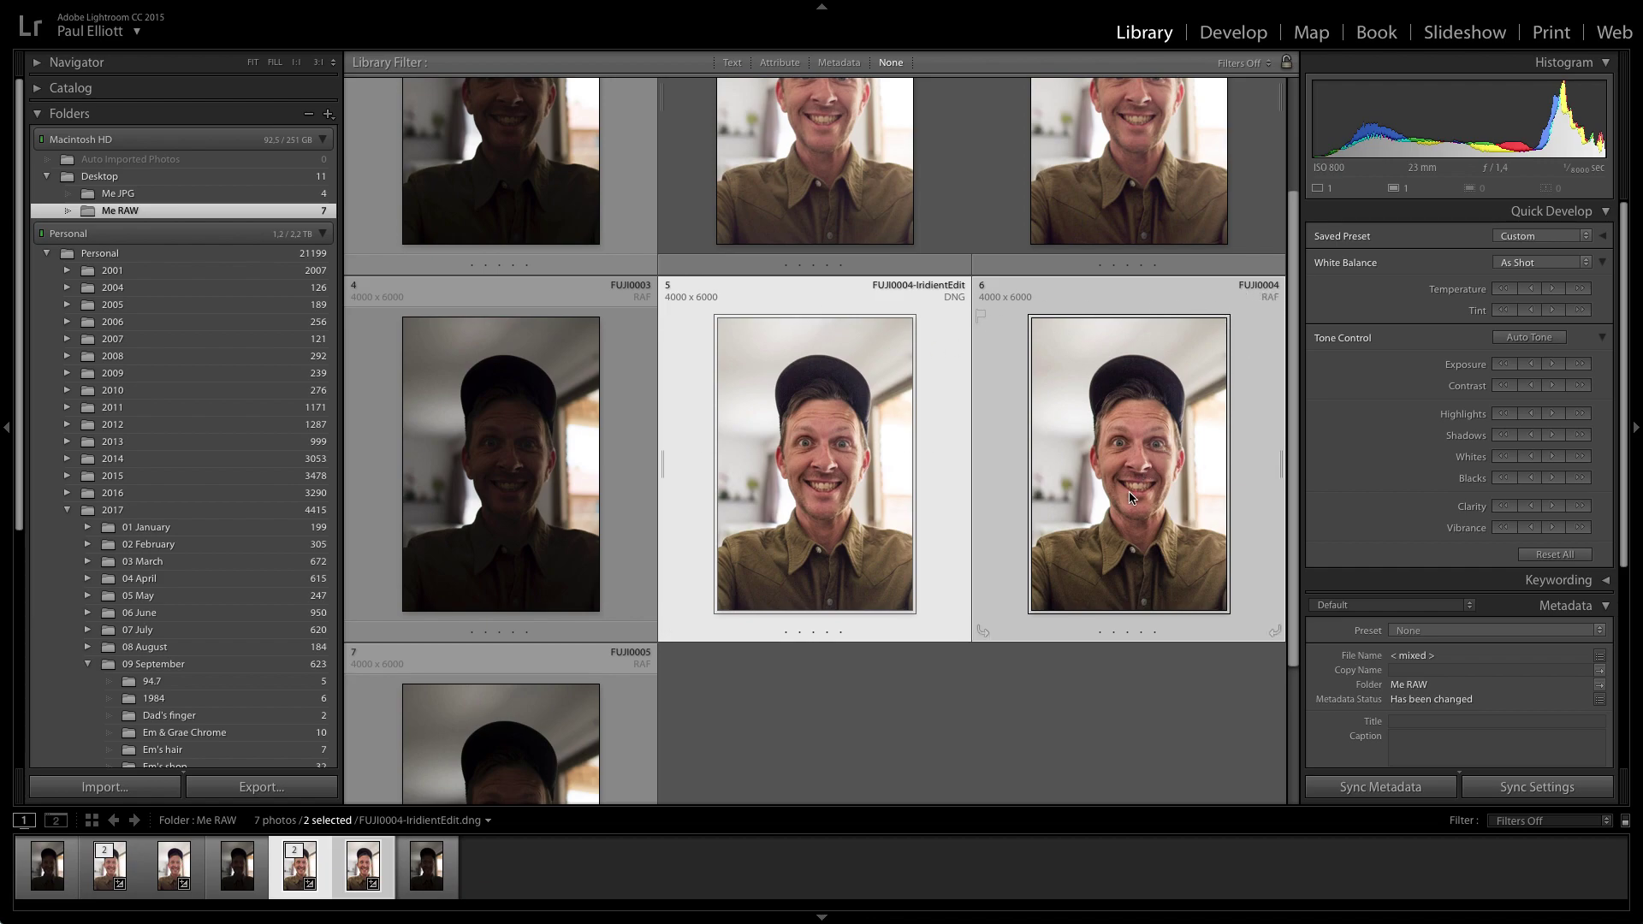
# - Compare the two brightened FUJI0004 versions in Survey view, then switch to Iridient X-Transformer
pyautogui.press('n')
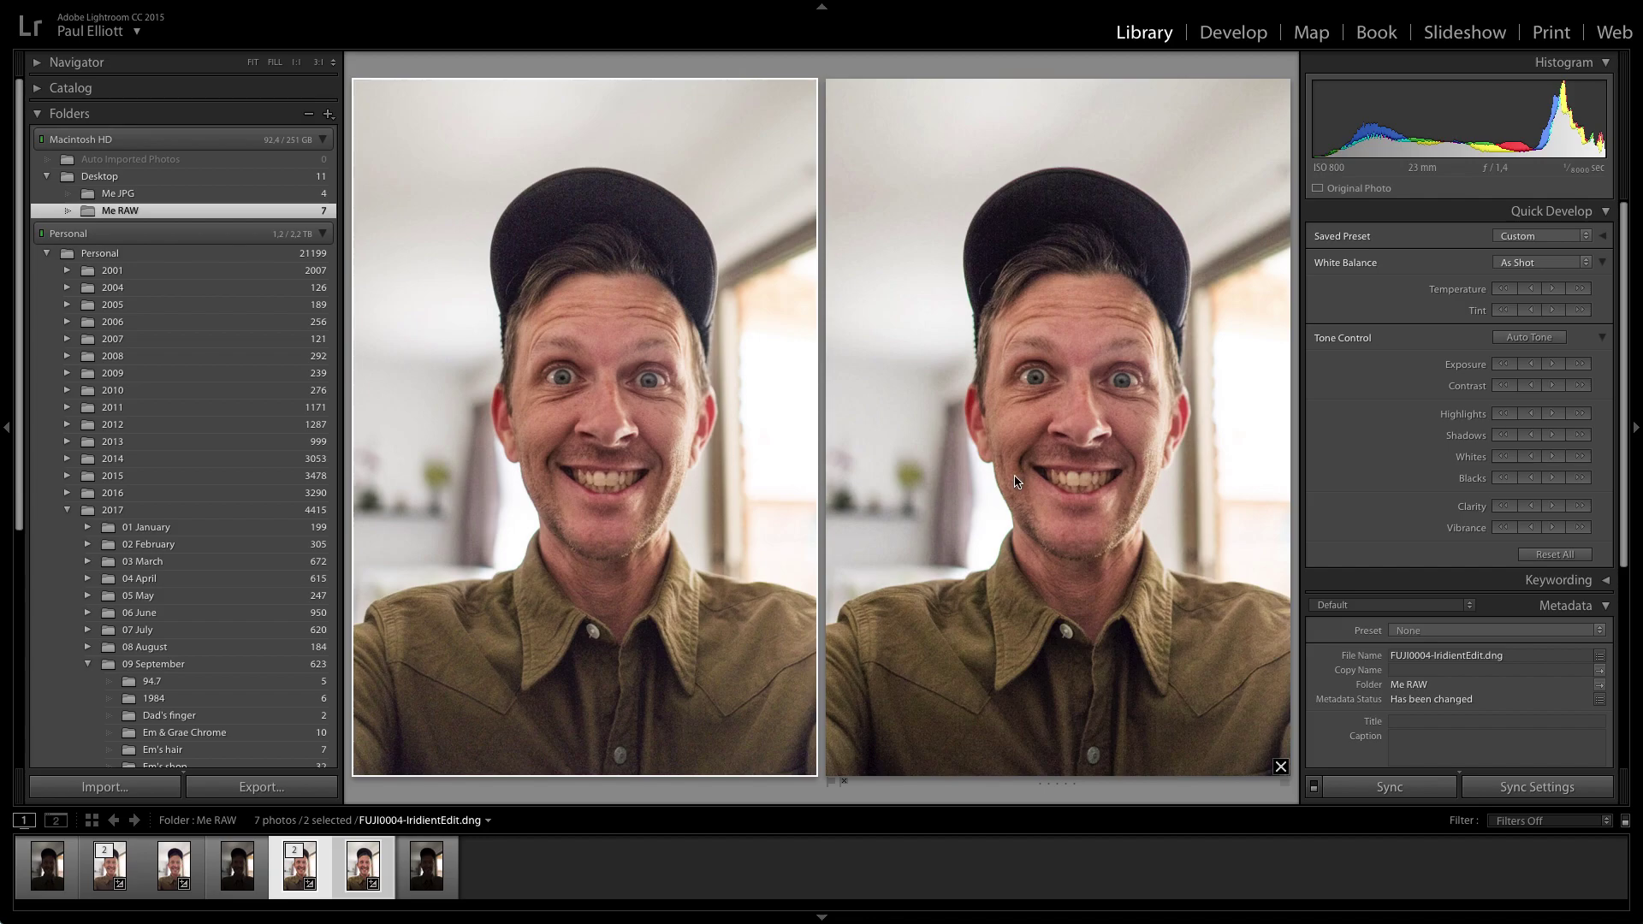
pyautogui.press('super+Tab')
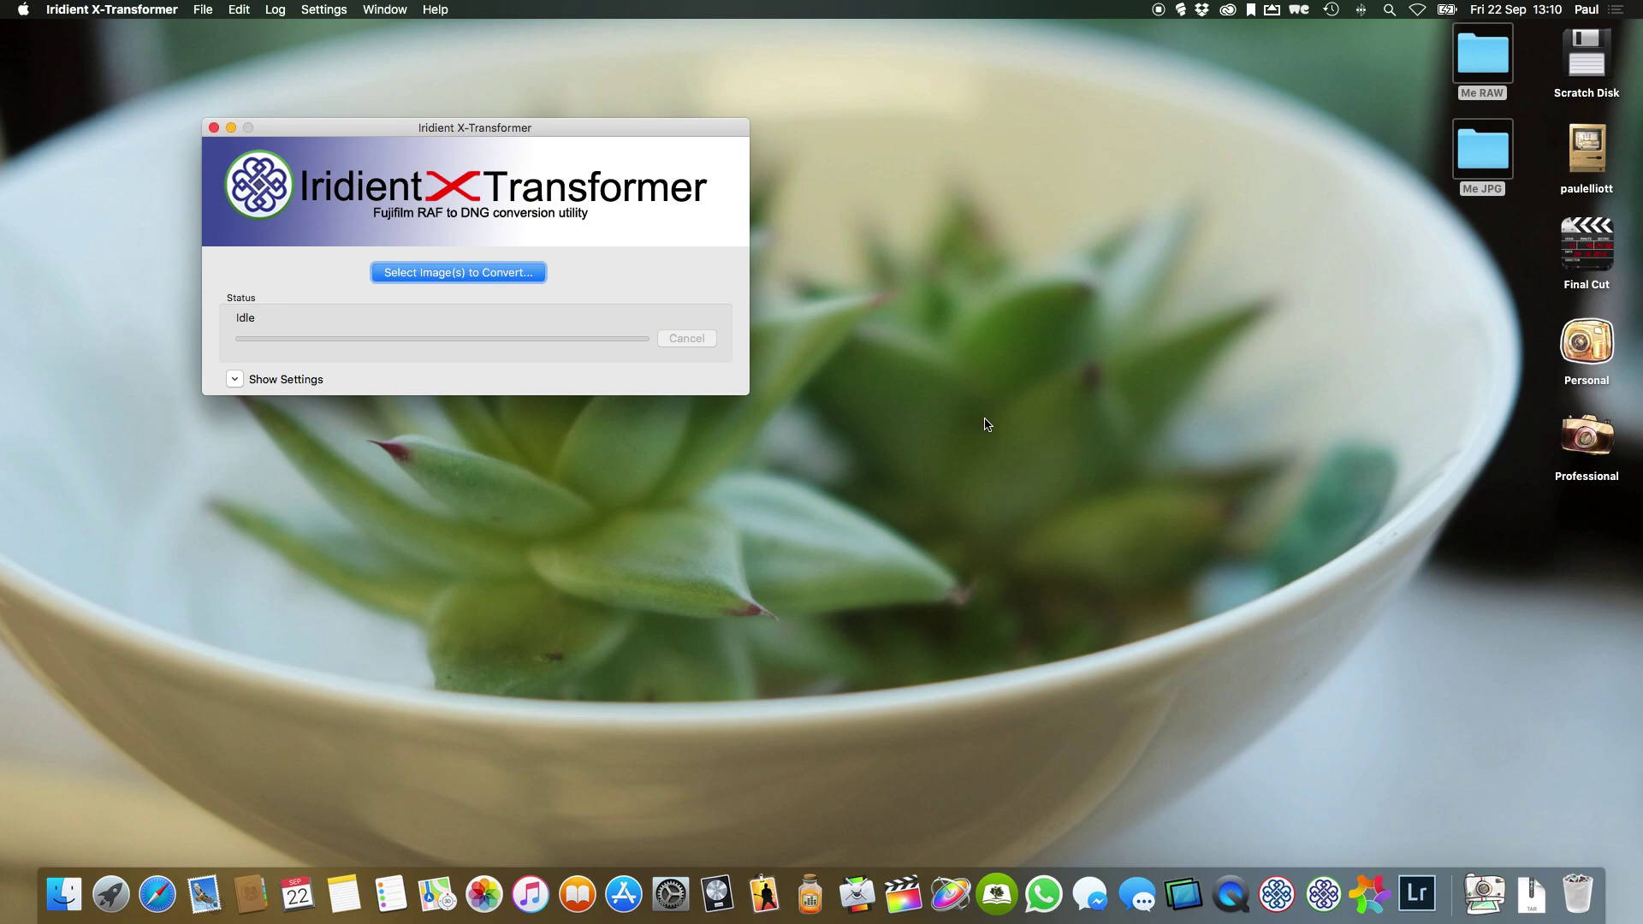